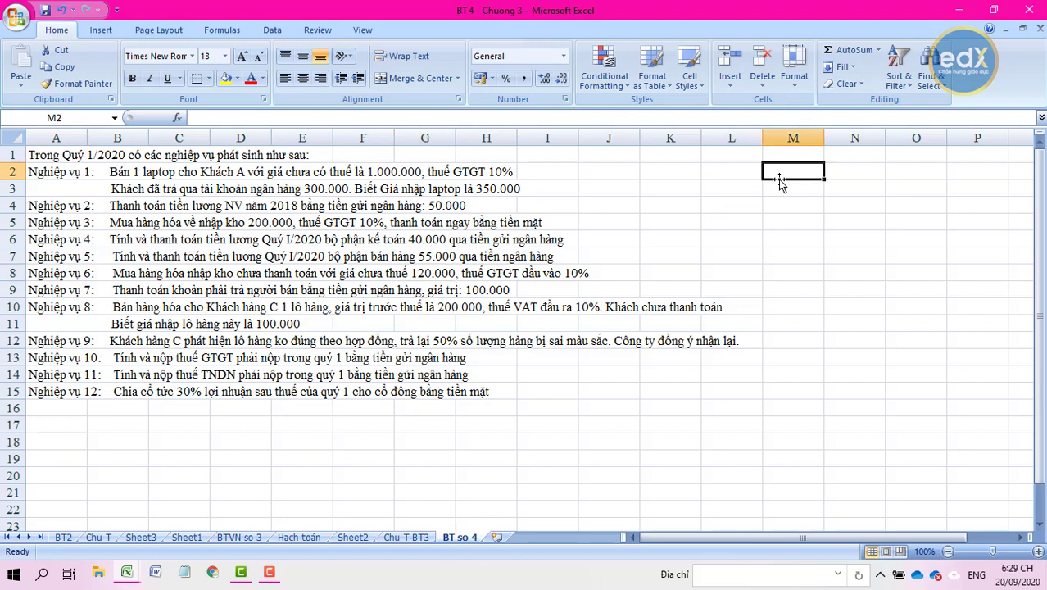
- Enter the notes "Tài sản đầu 1 2 6 8" in cell M2 and "Nguồn vốn đầu 3 4 5 7" in cell M3
double_click(792, 174)
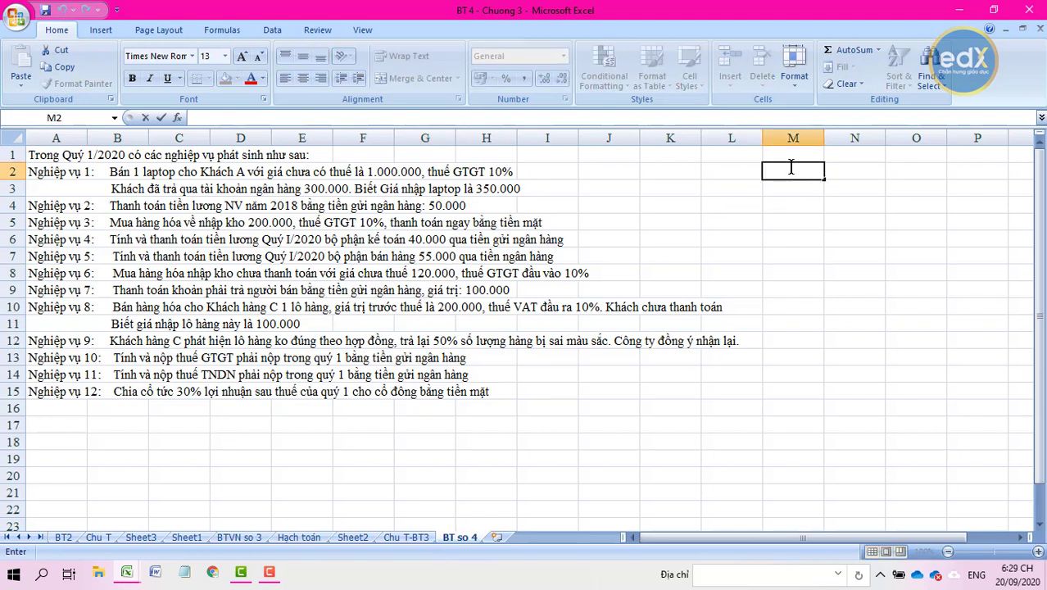
text(Tài sản đầu)
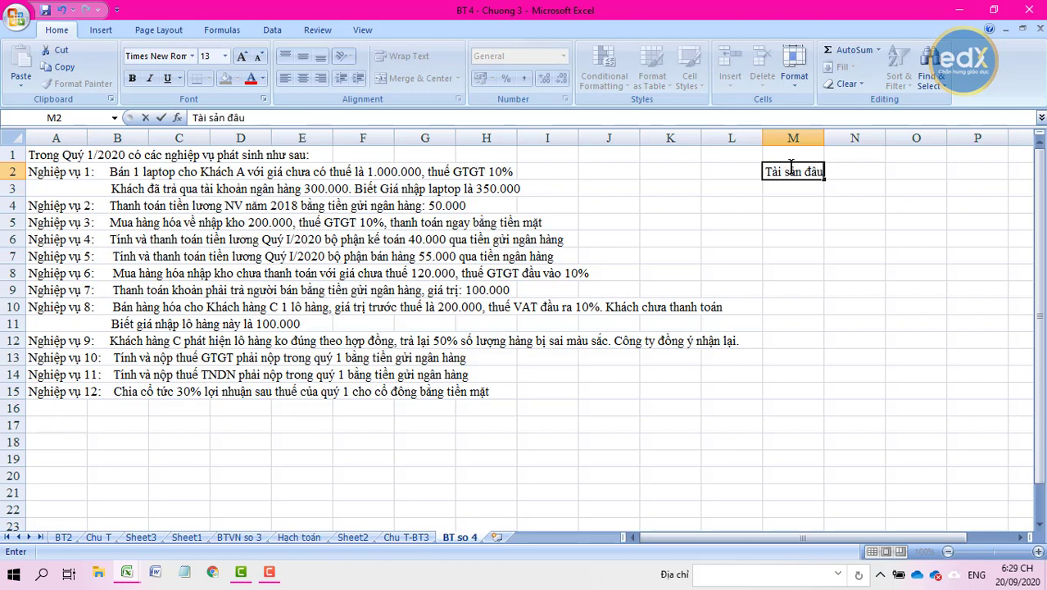
text( 1 2 6 8)
click(784, 191)
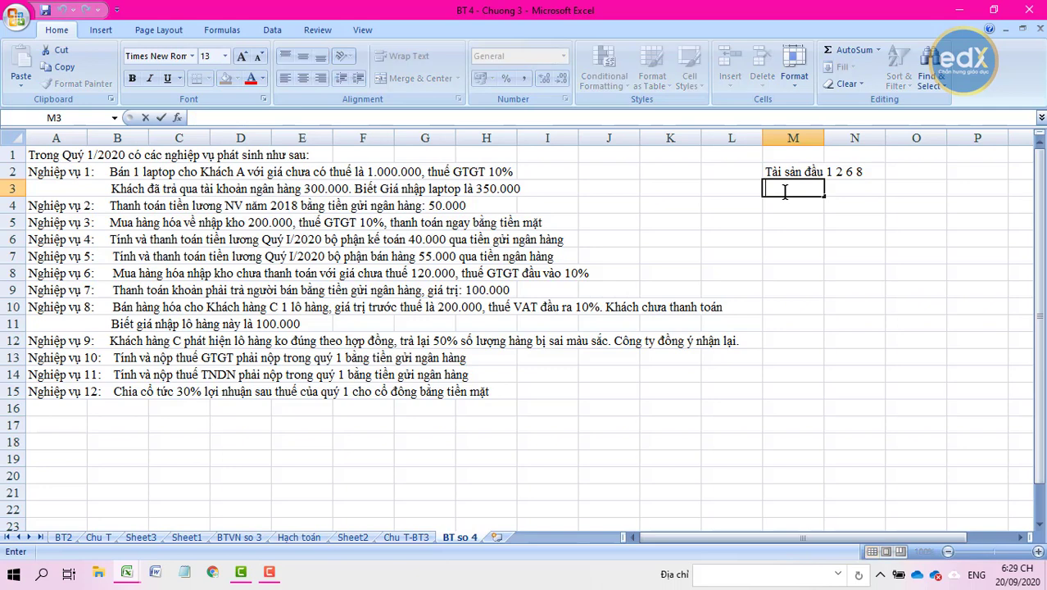
text(Nguôn)
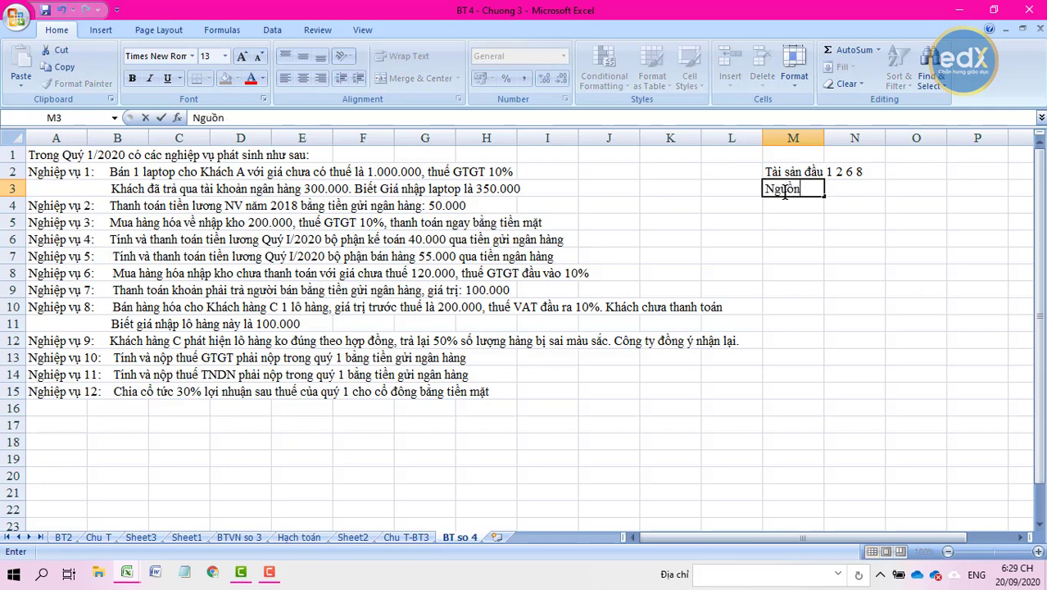
text( vốn)
text( đâu)
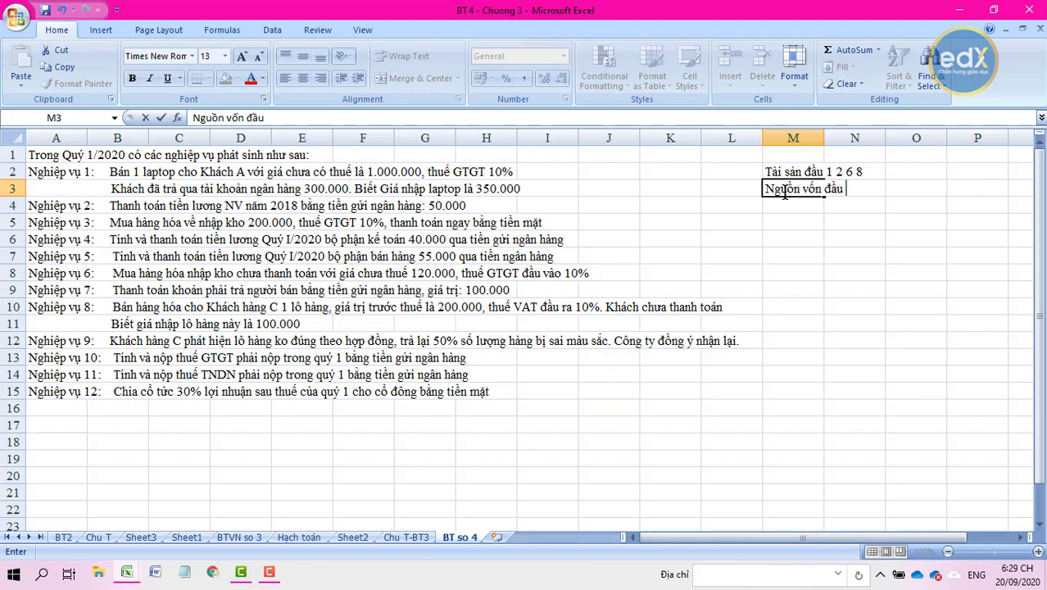
text( 3 4 5 7)
key(Return)
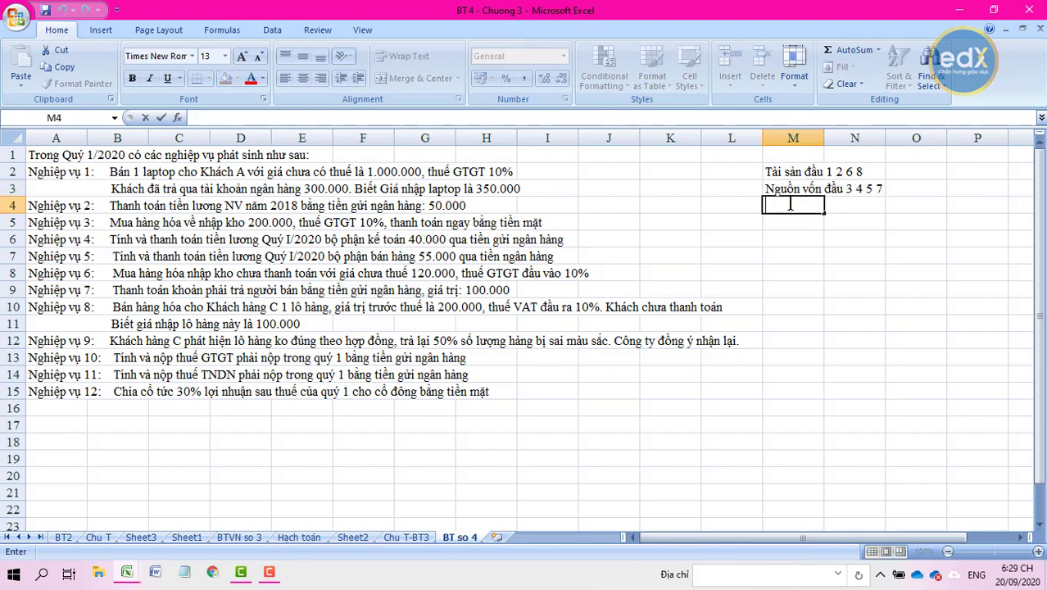
- Enter the note "Tài sản nợ tăng có giảm" in cell M4
text(Tài s)
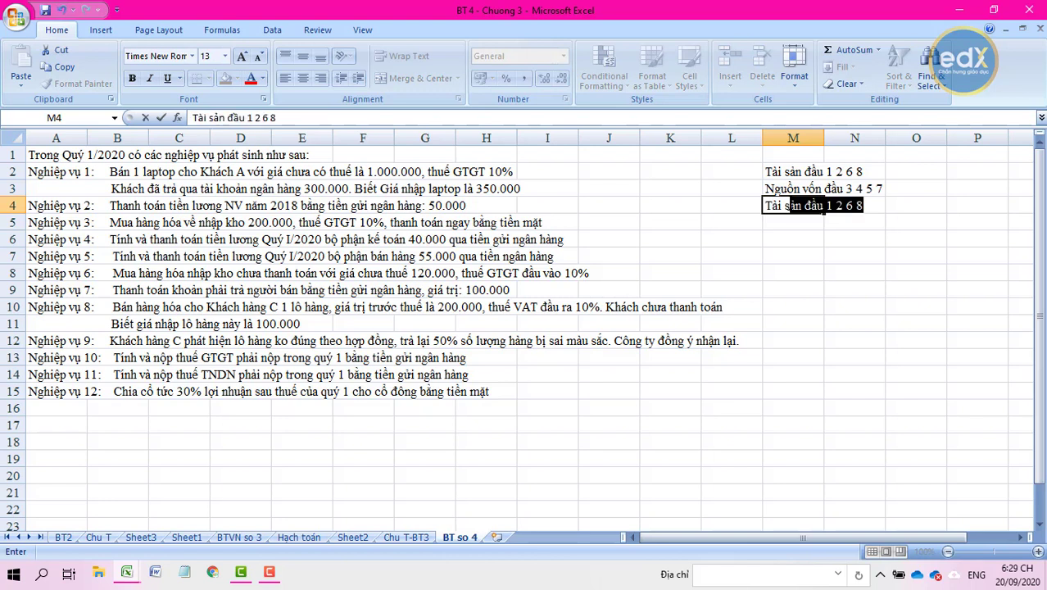
text(ản no)
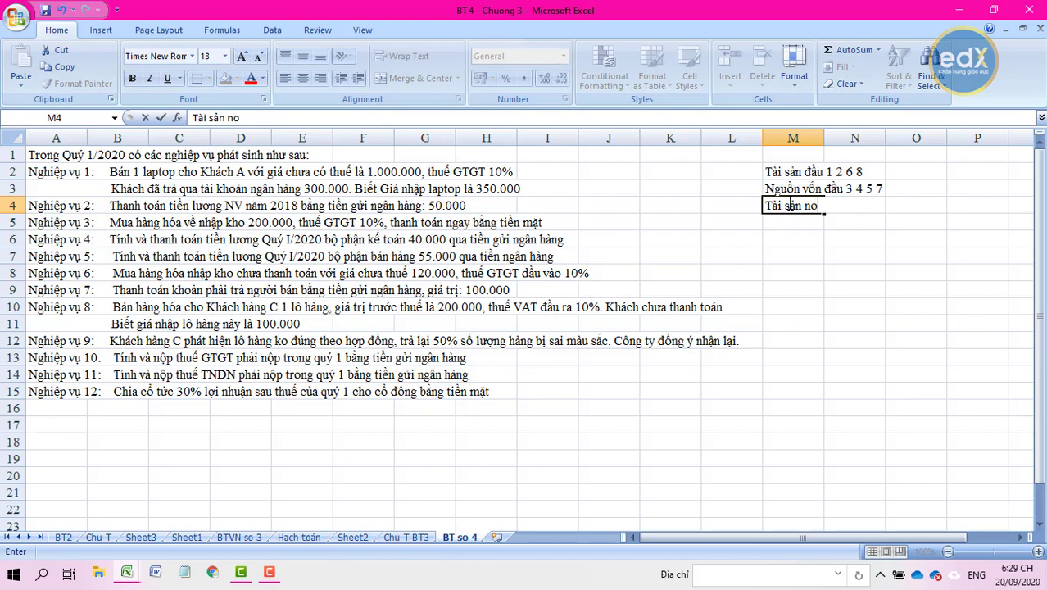
text( tăng)
text( g)
text(co)
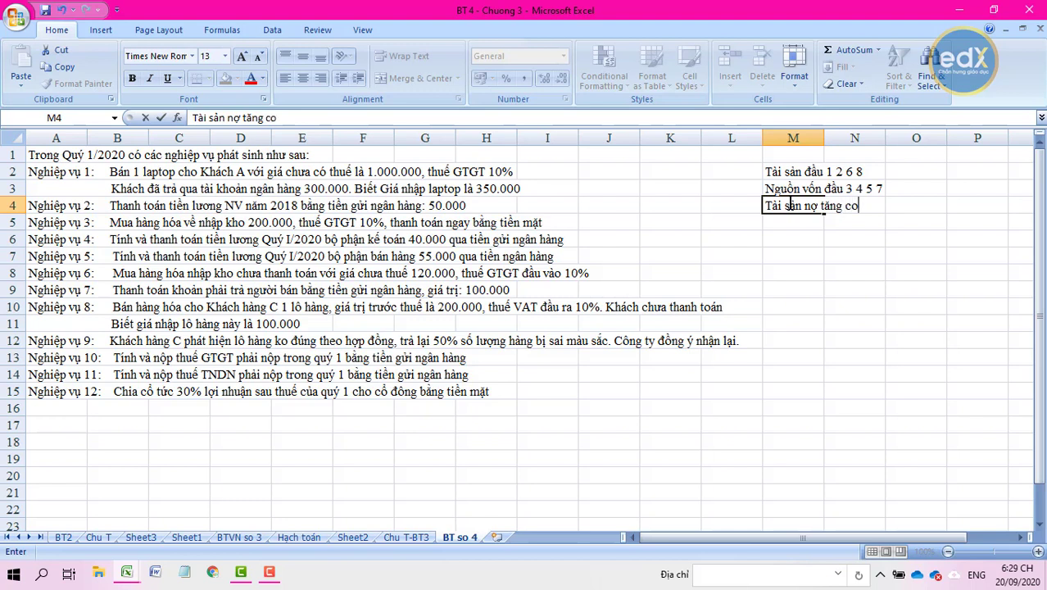
text( giam)
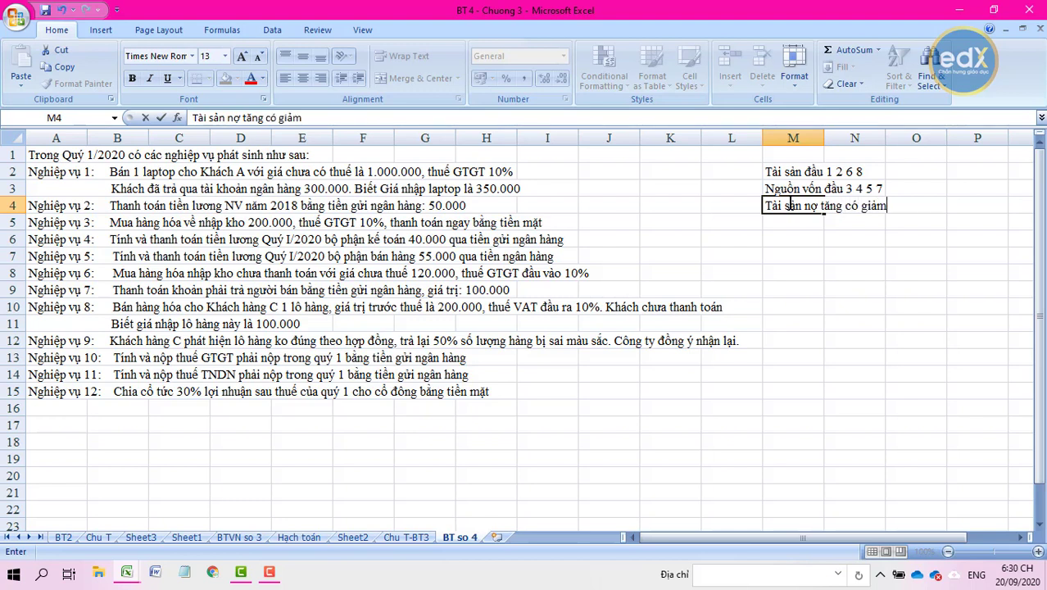
- Enter the note "Nguồn vốn nợ giảm tăng có" in cell M5
click(793, 220)
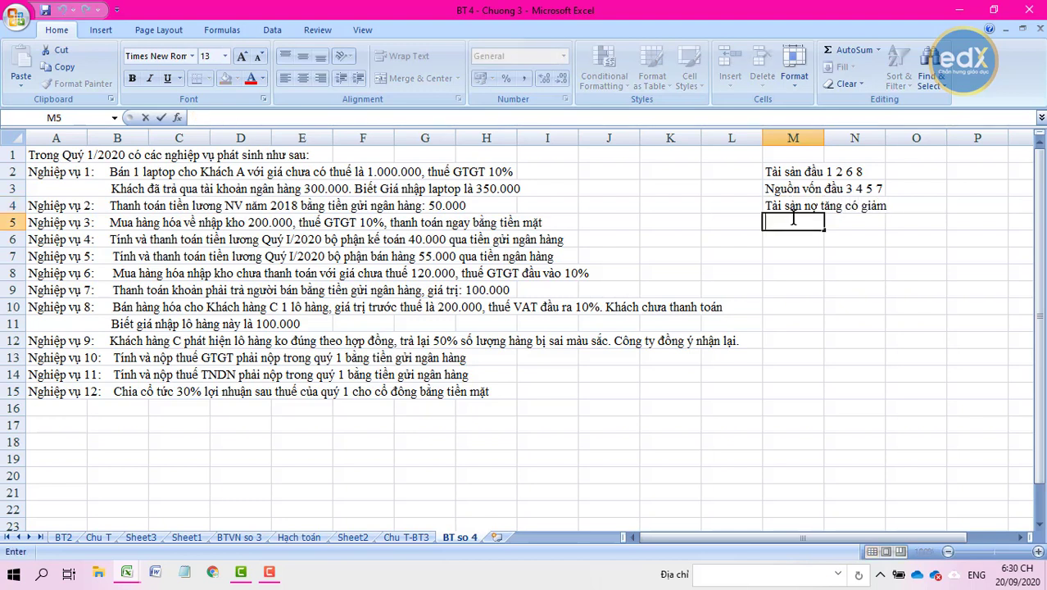
text(Nguo)
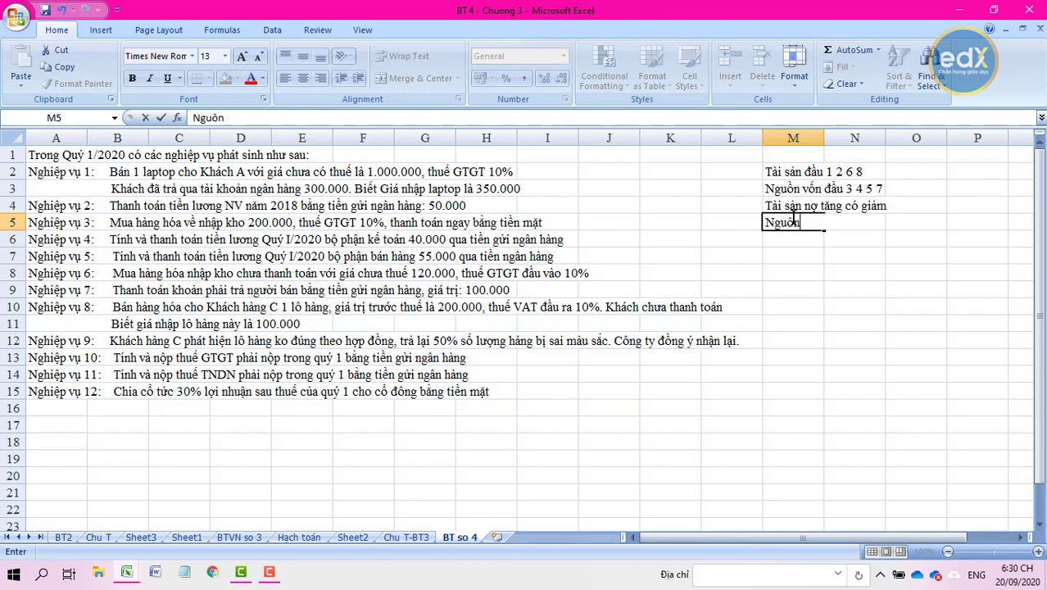
text(n vôn)
key(BackSpace)
key(BackSpace)
text(ốn nơ)
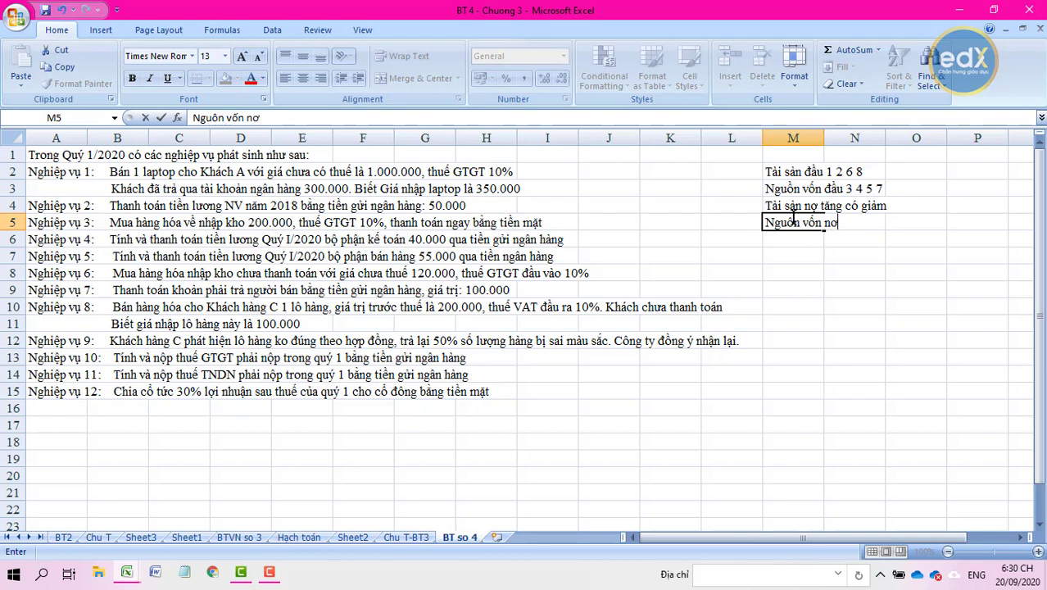
key(BackSpace)
key(BackSpace)
key(BackSpace)
text(taăng)
text(no)
text( giam)
text( tăng)
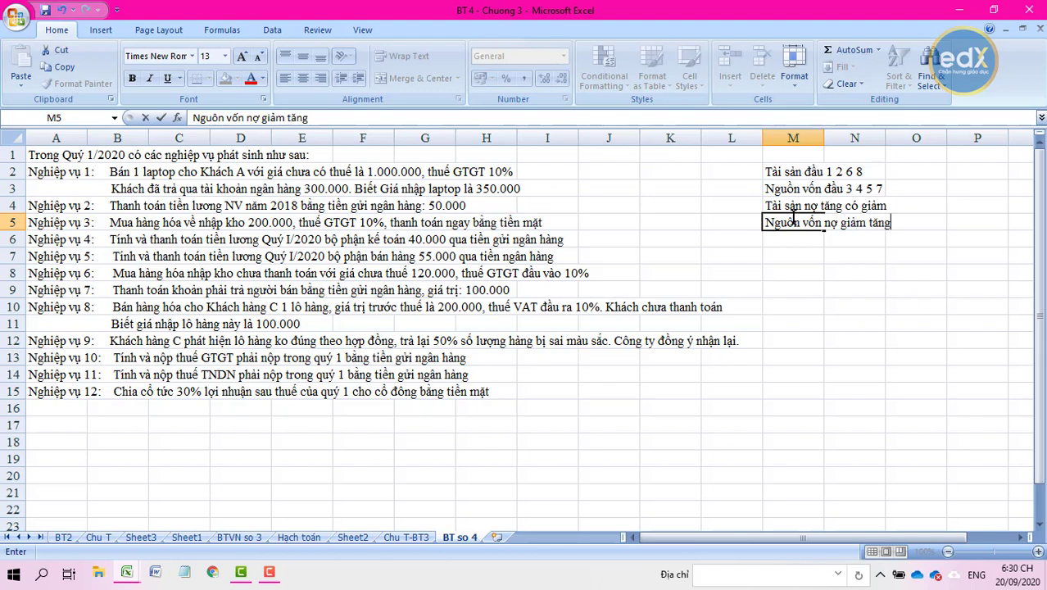
text( có)
click(837, 253)
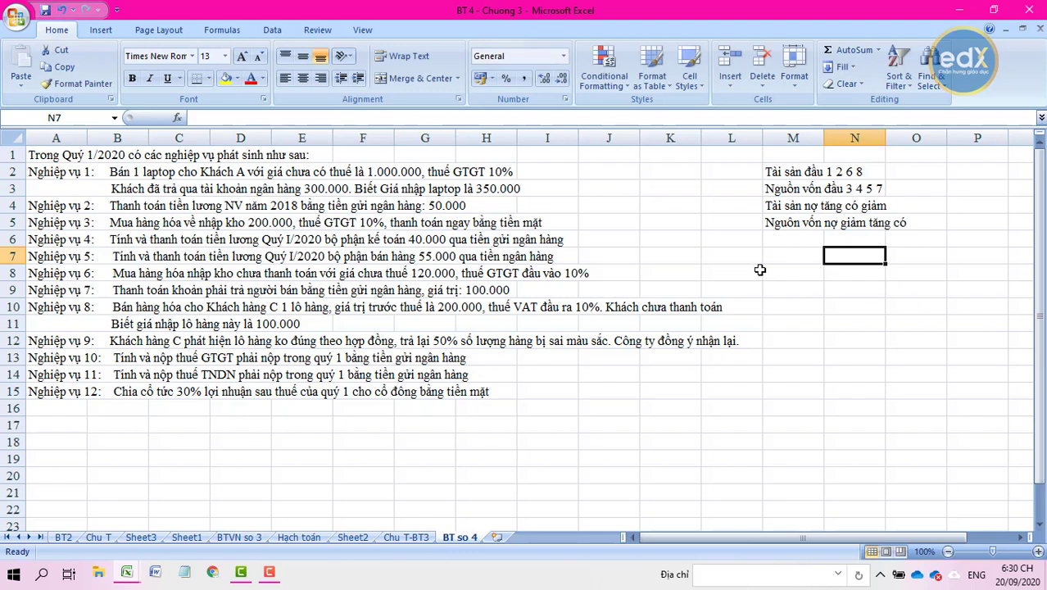
- Insert colons after "nợ" and "có" in cell M4 so it reads "Tài sản nợ: tăng có: giảm"
double_click(816, 207)
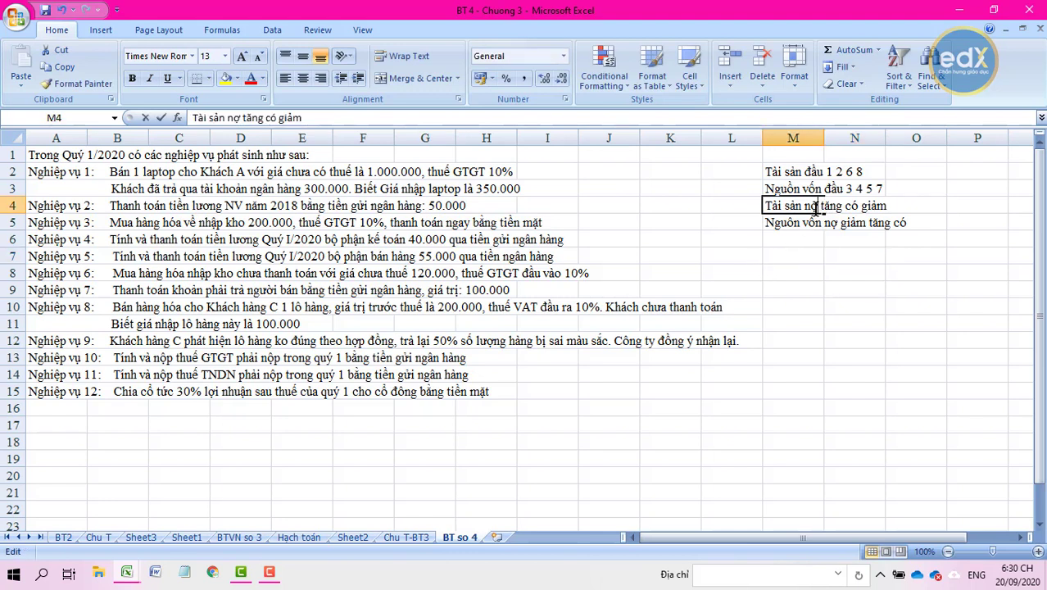
text(:)
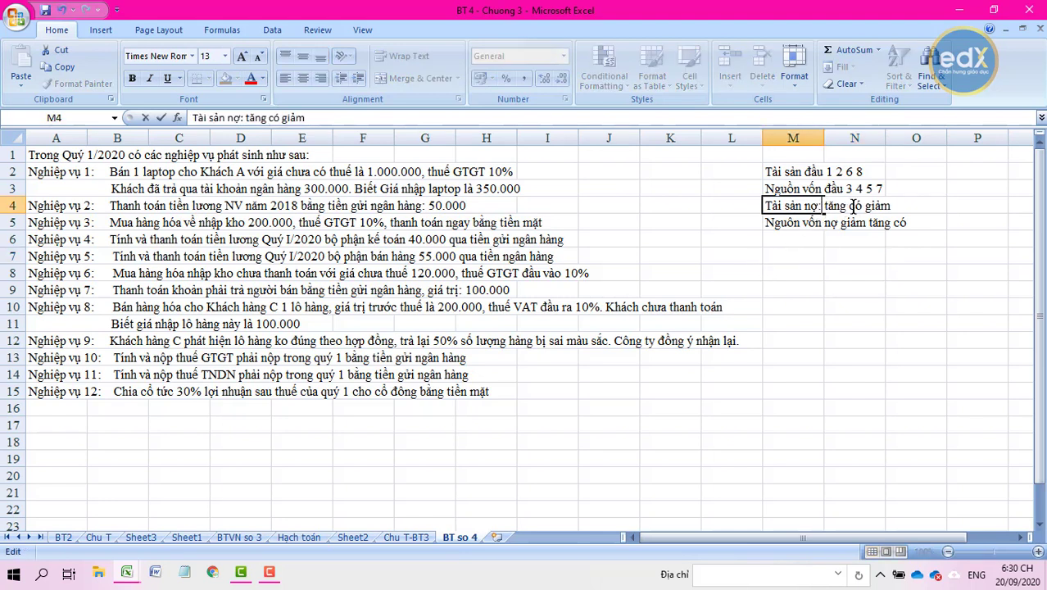
click(857, 205)
text(:)
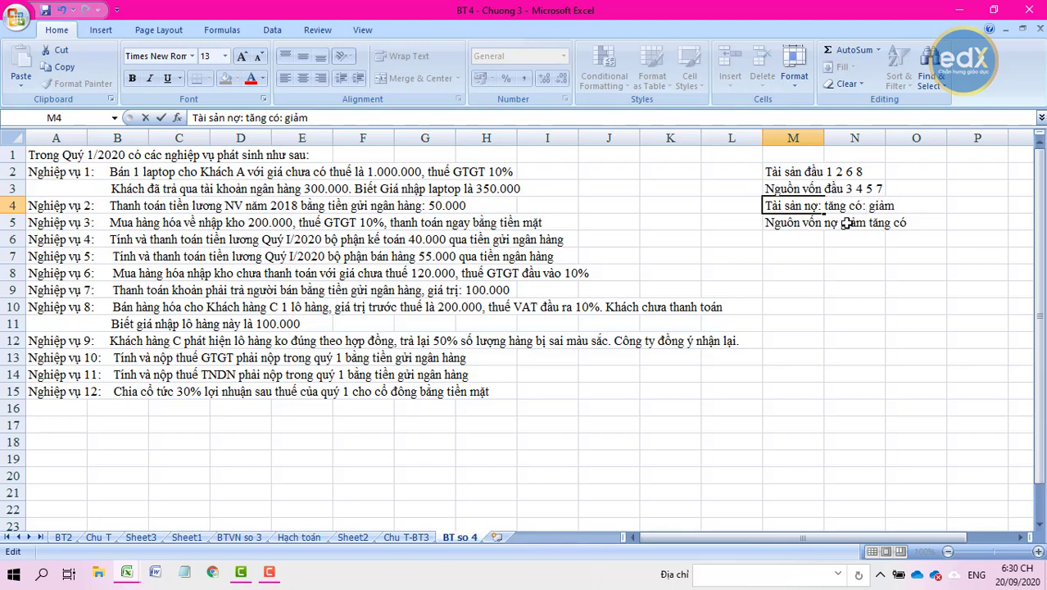
- Insert two colons in cell M5 so it reads "Nguồn vốn nợ: giảm tăn:g có"
click(847, 223)
click(820, 224)
click(834, 223)
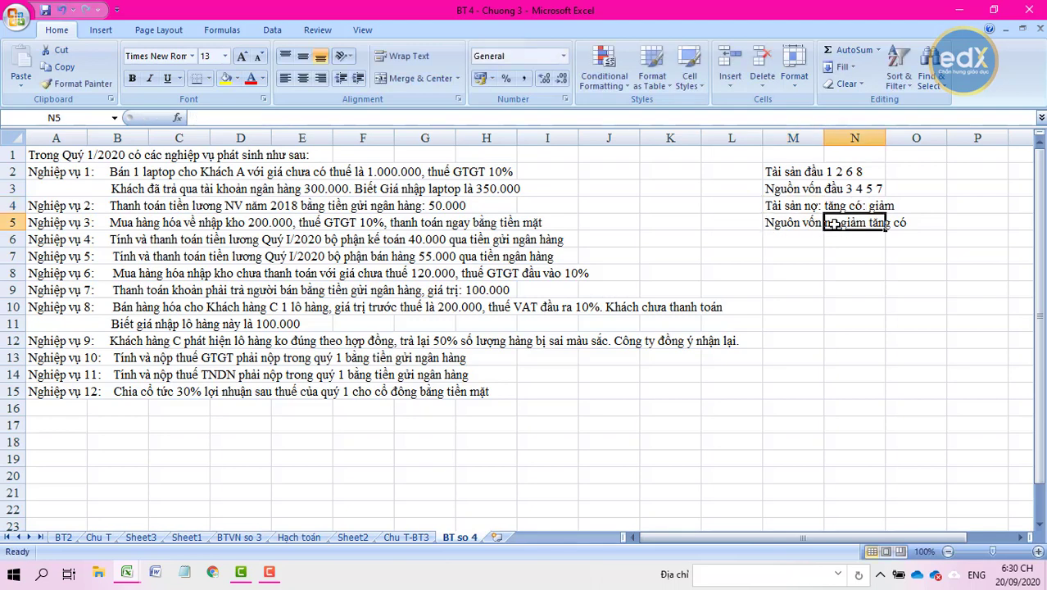
double_click(823, 223)
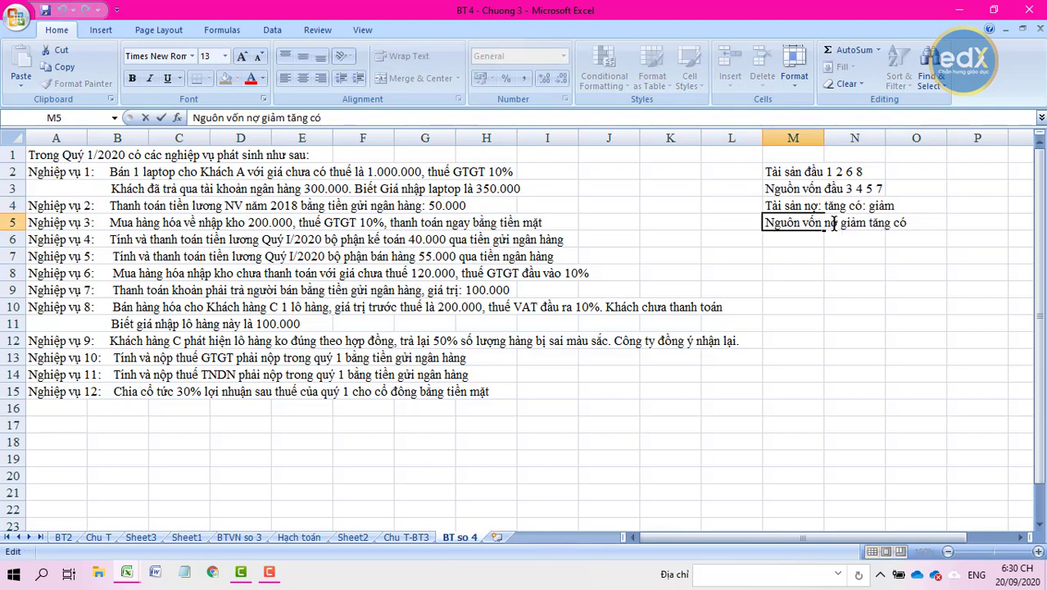
click(835, 224)
text(:)
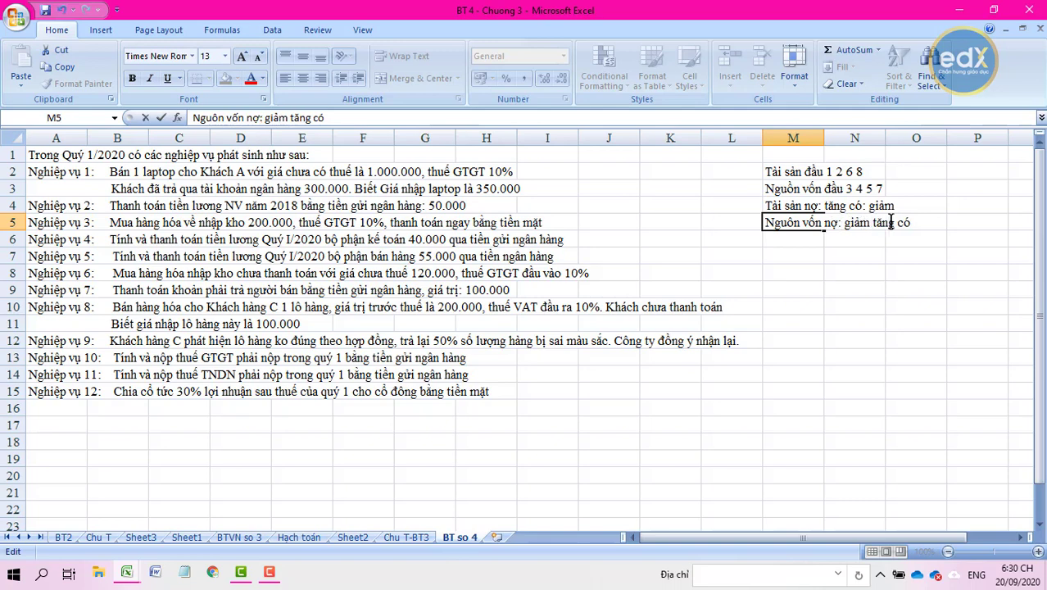
click(891, 222)
text(:)
key(Return)
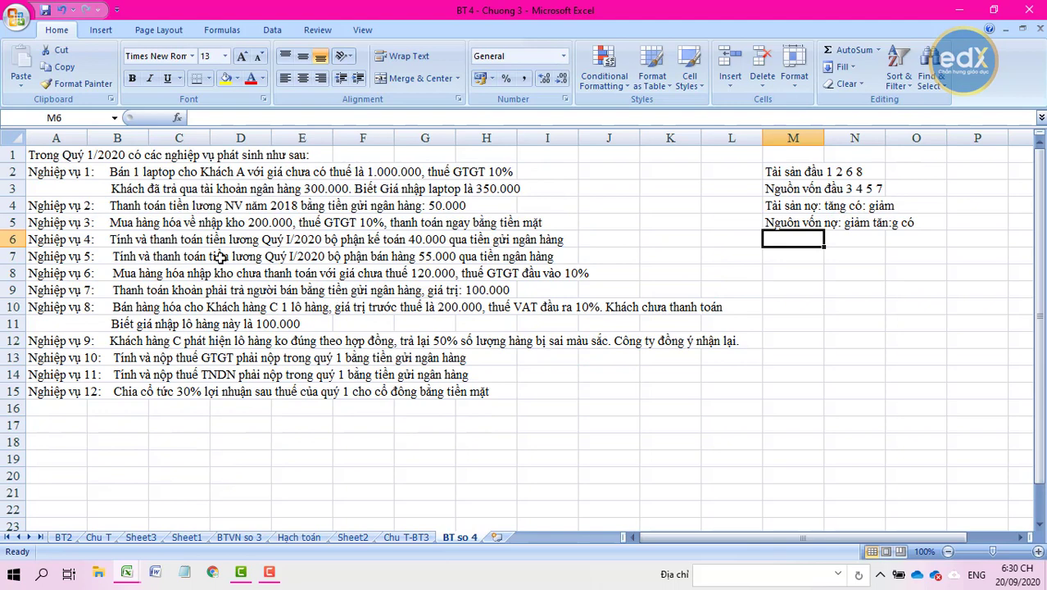
- On a new worksheet, enter the header "Tên nghiệp vụ" in cell A1 and widen column A to fit it
click(497, 537)
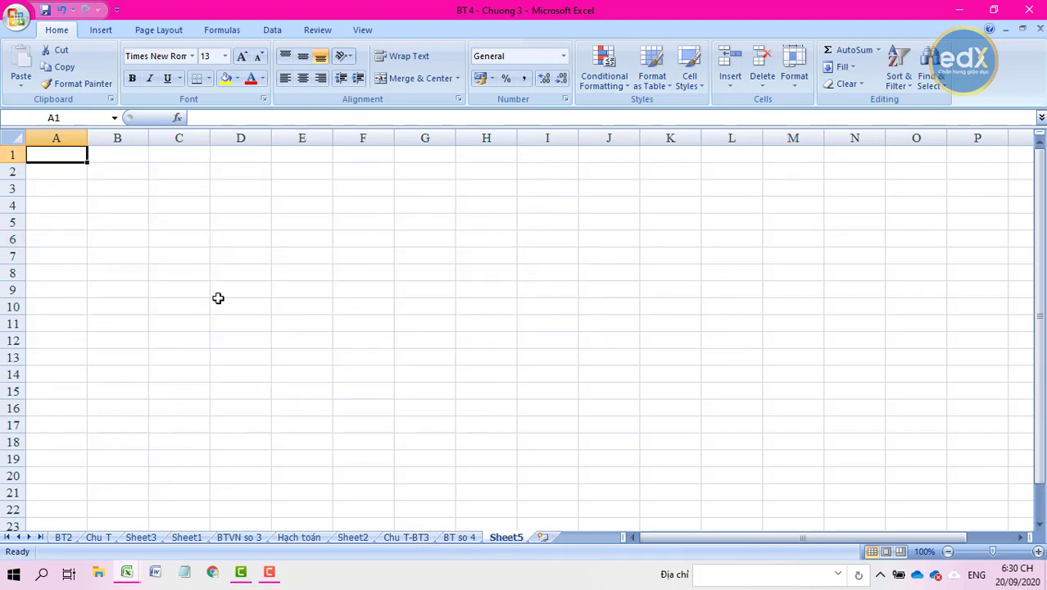
double_click(68, 154)
text(T)
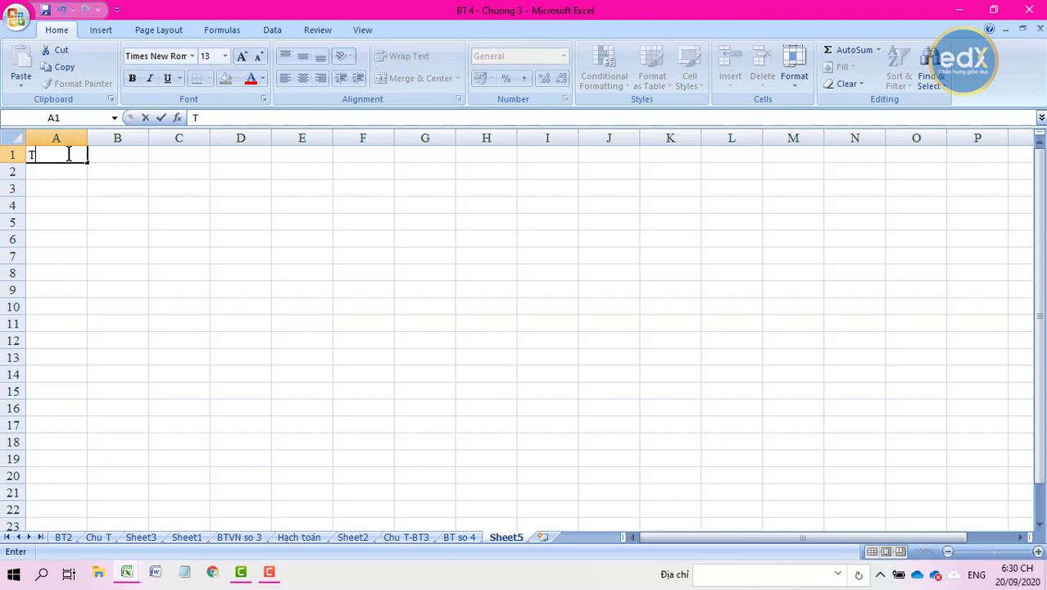
text(ên nghiệp)
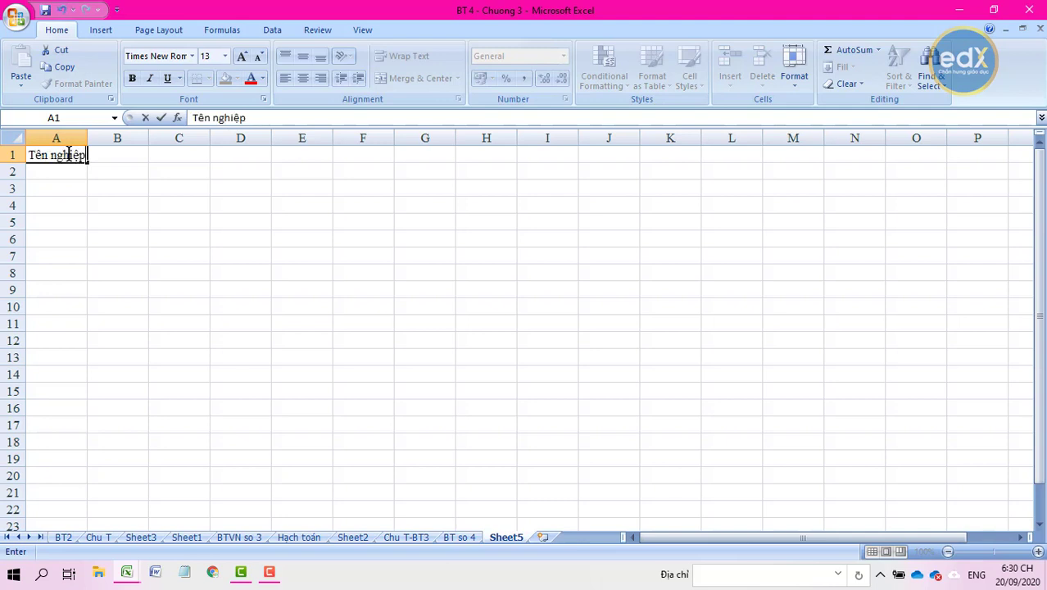
text( vụ)
click(110, 171)
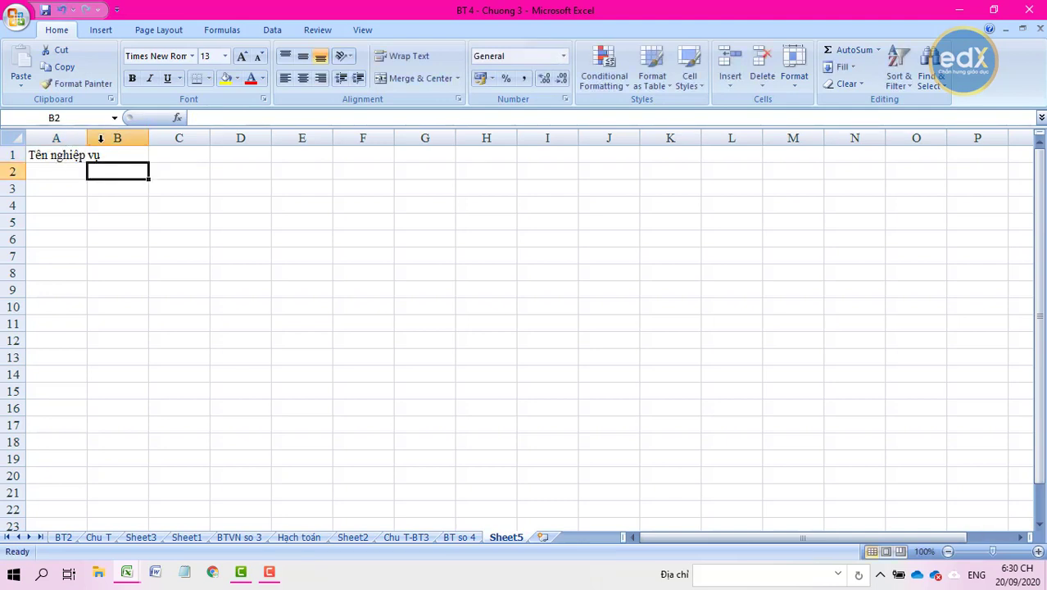
drag(89, 139, 121, 138)
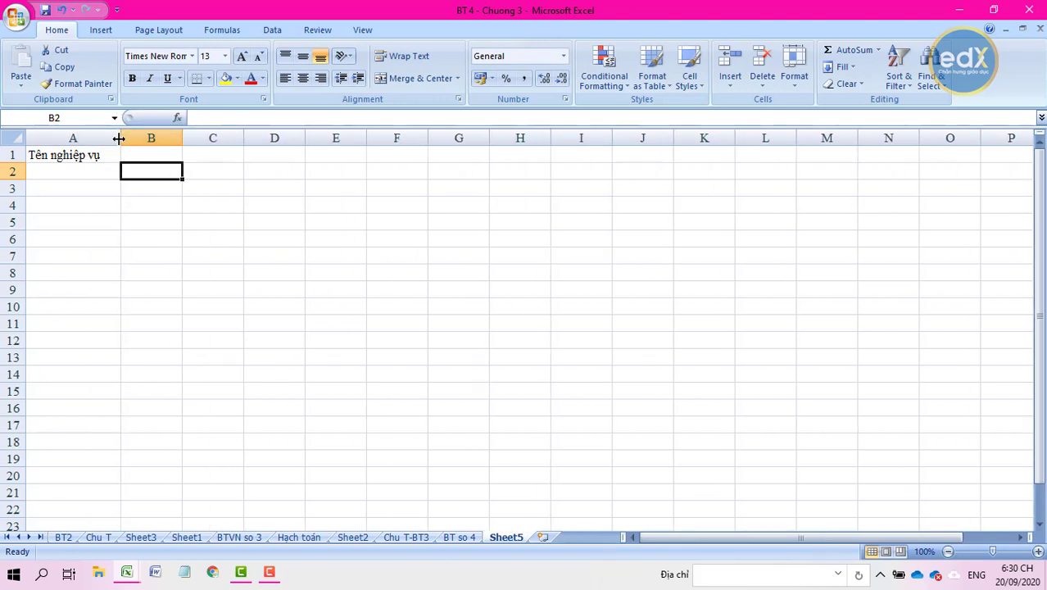
- Enter the header "Tên tài khoản" in cell B1 and widen column B to fit it
click(150, 151)
text(Tên)
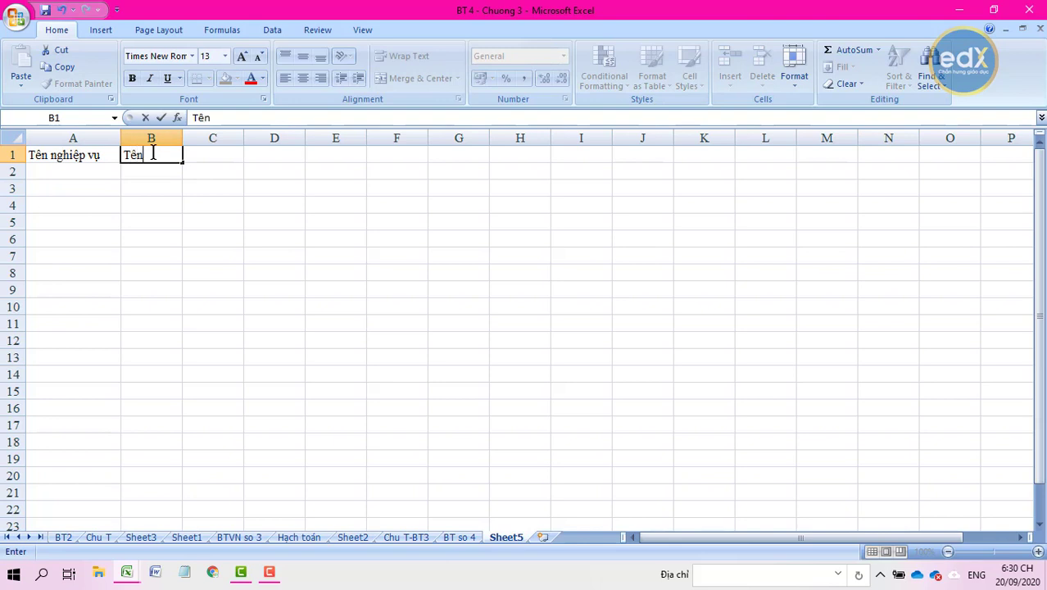
text( tài kho)
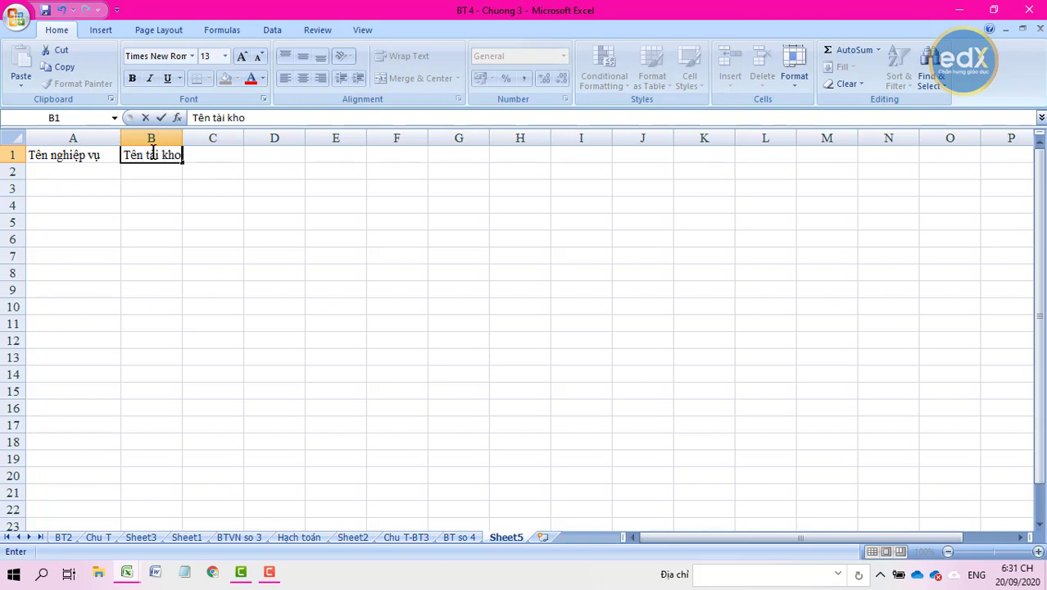
text(ản)
click(176, 138)
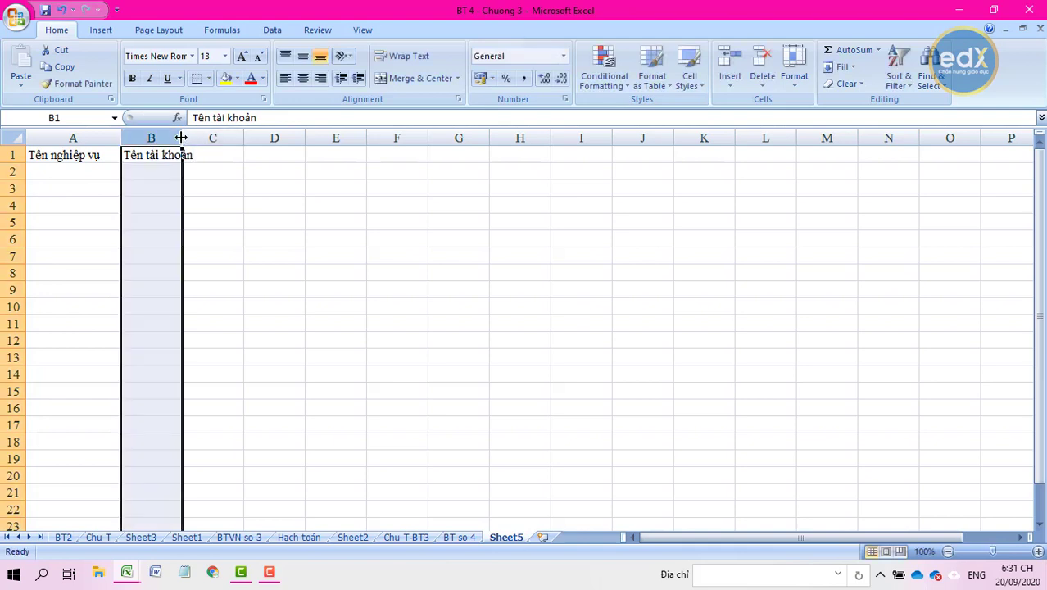
drag(182, 138, 197, 137)
- Enter the headers "Nợ", "Có" and "Số tiền" in cells C1, D1 and E1
click(240, 153)
text(Nợ)
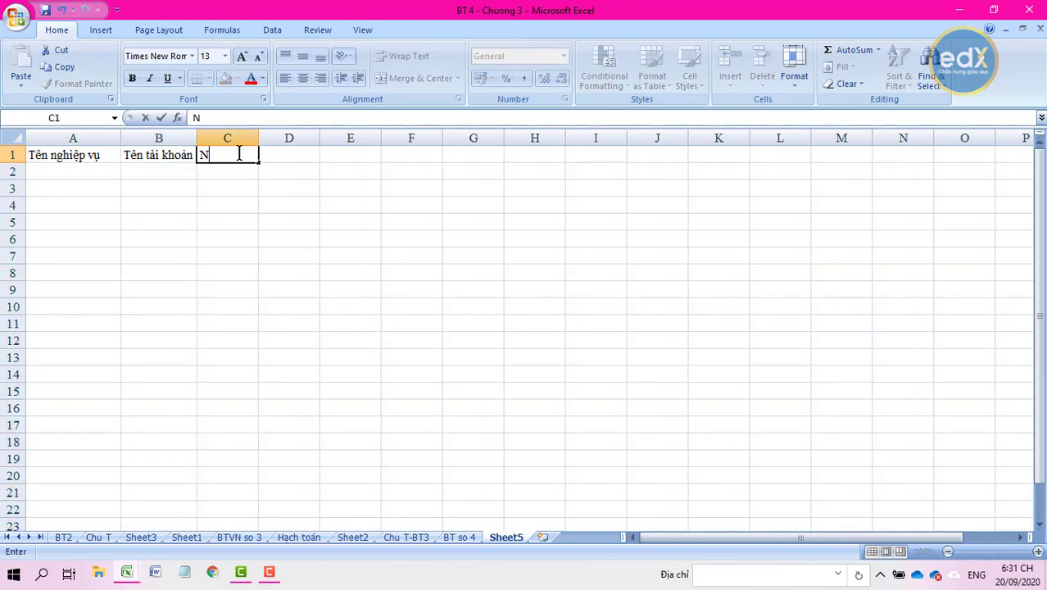
click(286, 156)
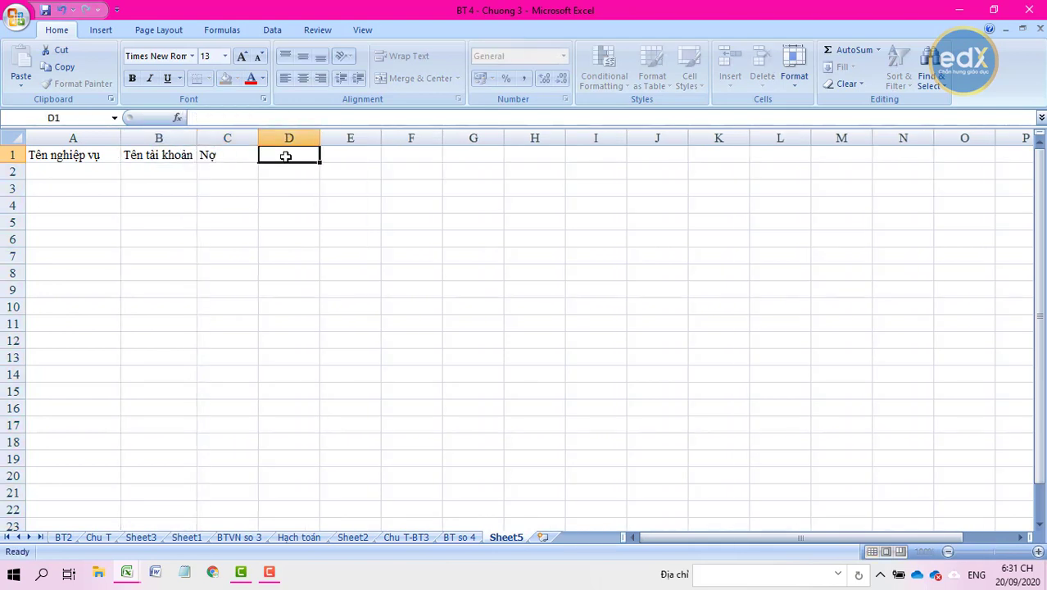
text(Có)
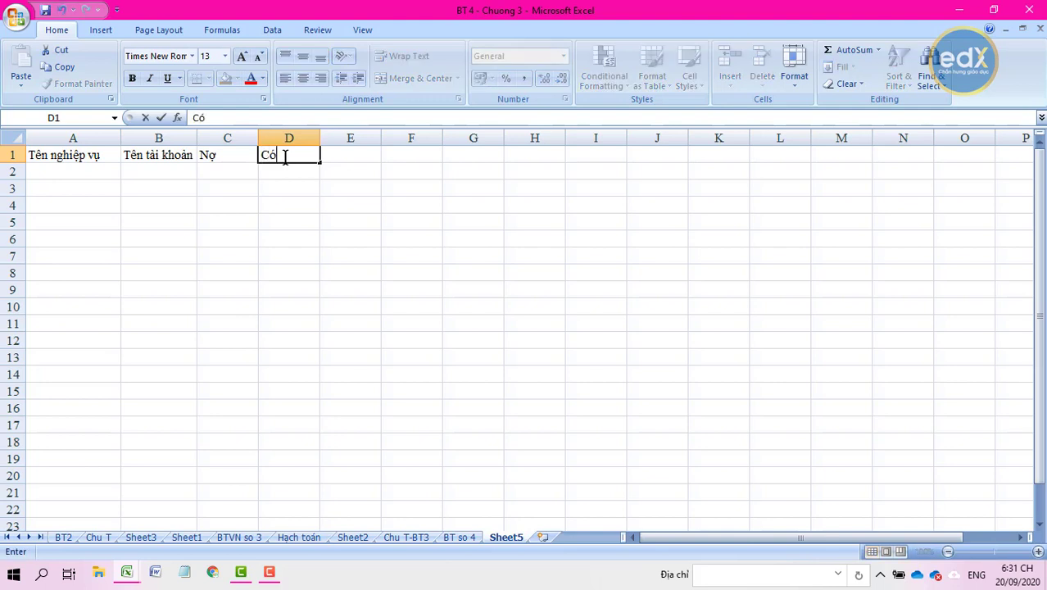
click(337, 154)
text(Số)
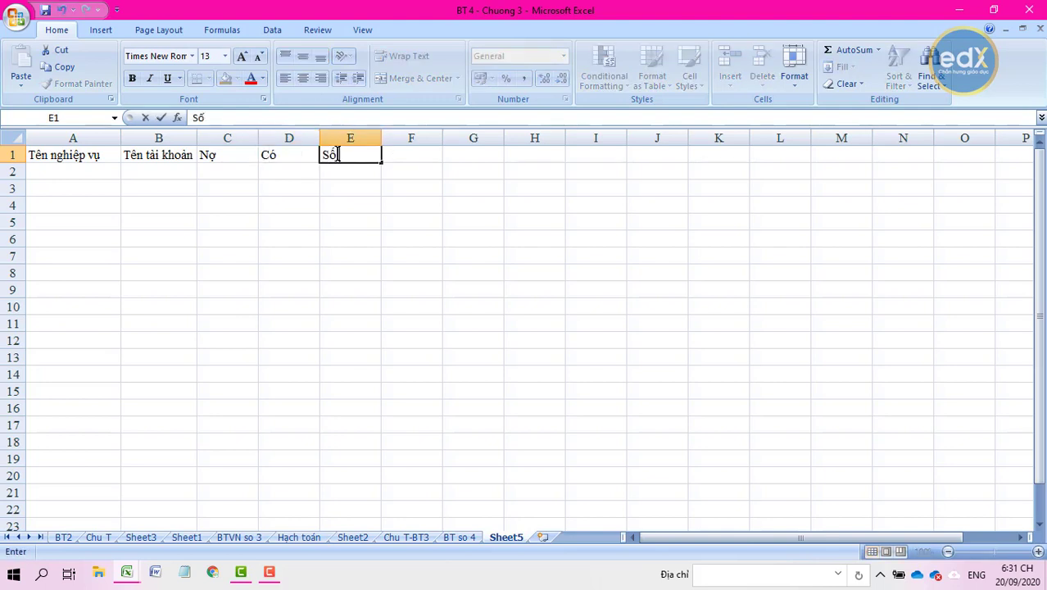
text( tiền)
click(312, 187)
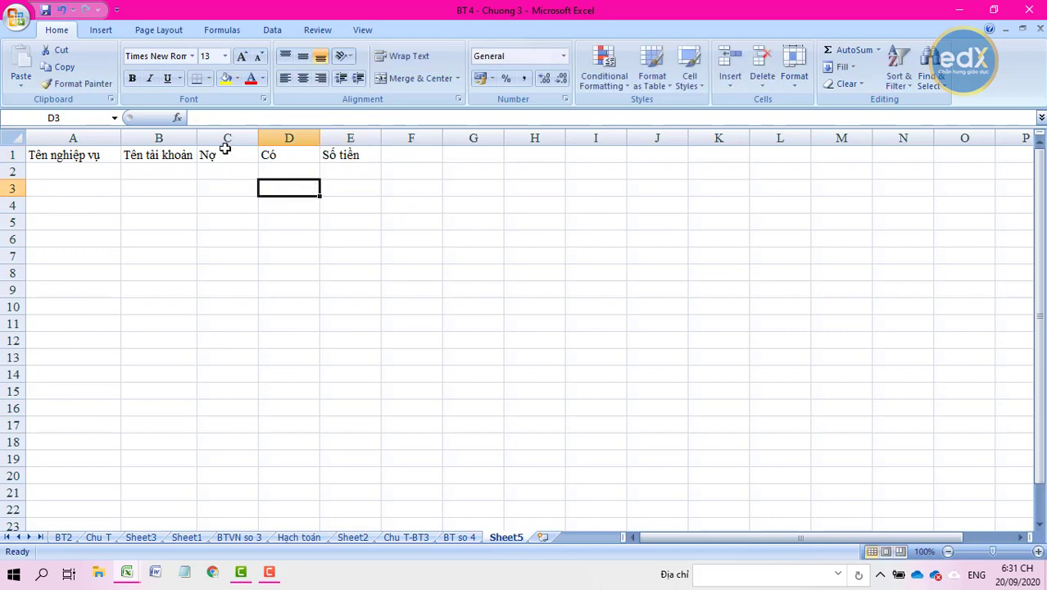
- Widen column B slightly and enter the transaction number 1 in cell A2
drag(197, 138, 274, 137)
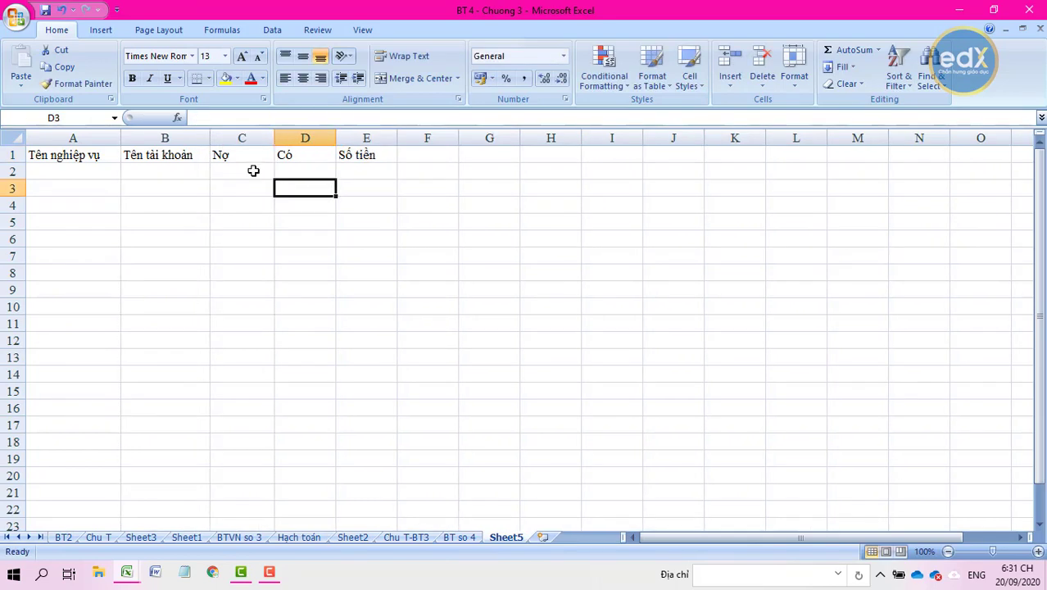
click(254, 171)
click(87, 175)
text(1)
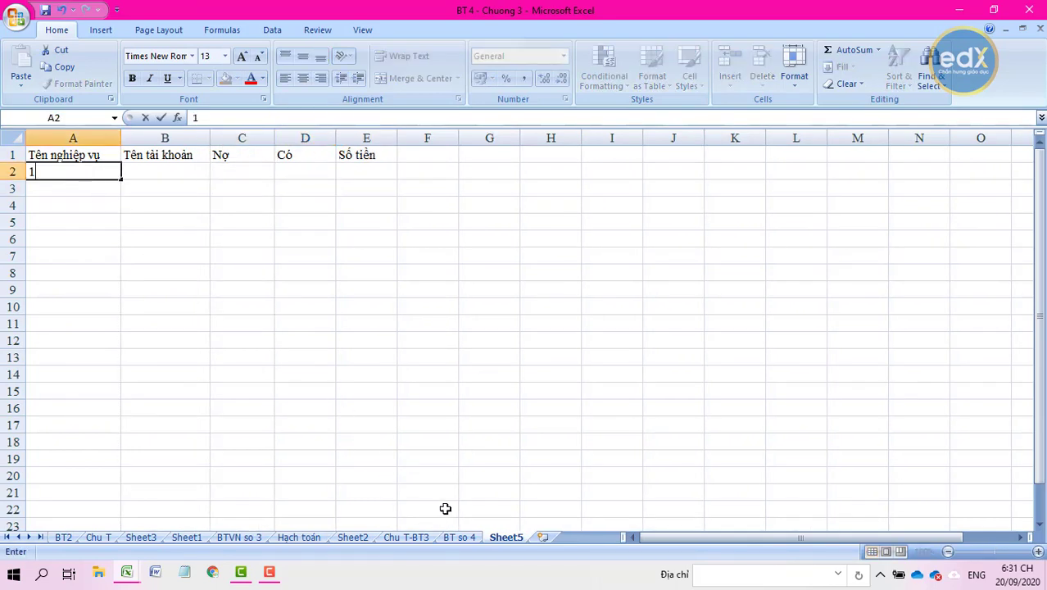
- Check the transactions on the BT so 4 sheet and enter the account name "Hàng hóa" in cell B2 of Sheet5
click(460, 537)
click(383, 277)
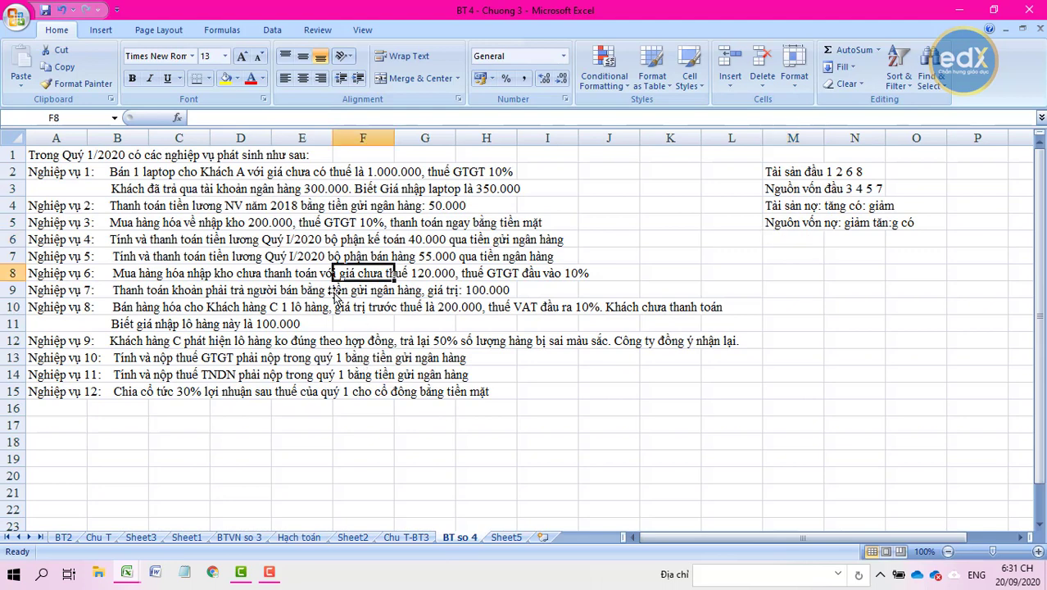
click(283, 257)
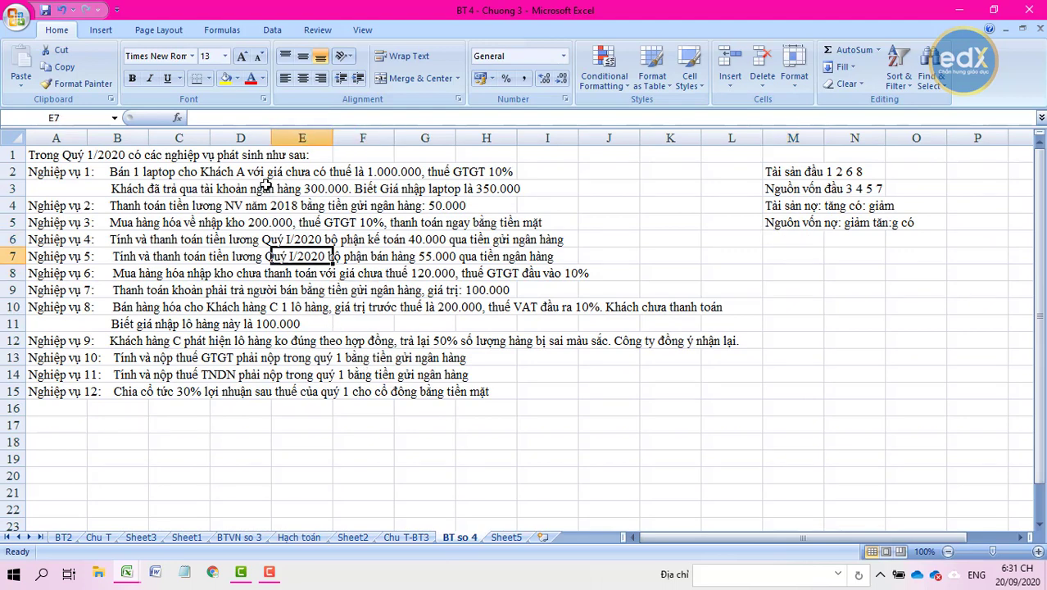
click(506, 536)
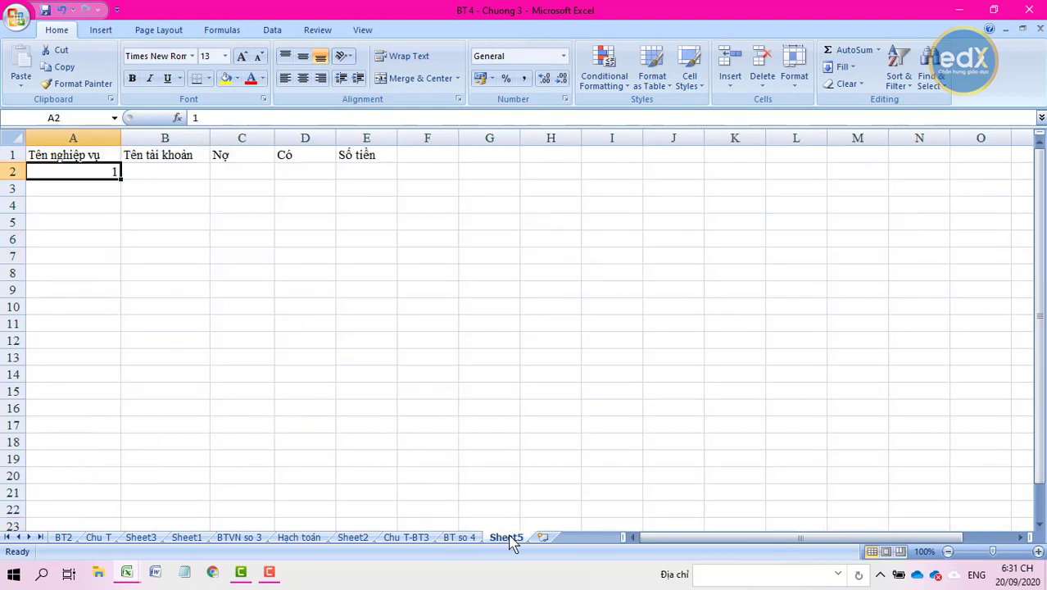
double_click(149, 175)
text(H)
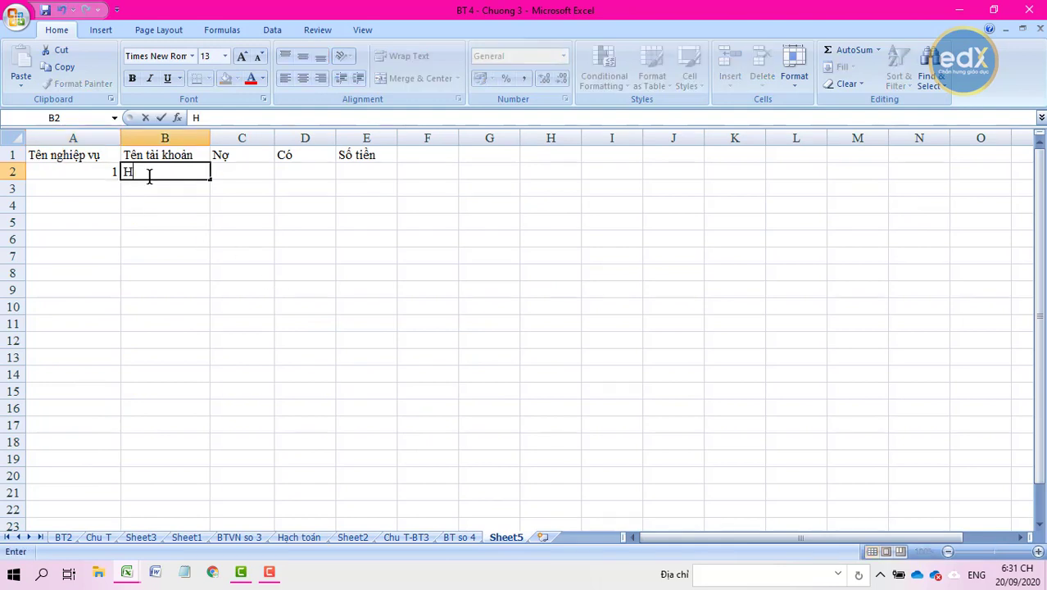
text(angf)
text( hoa)
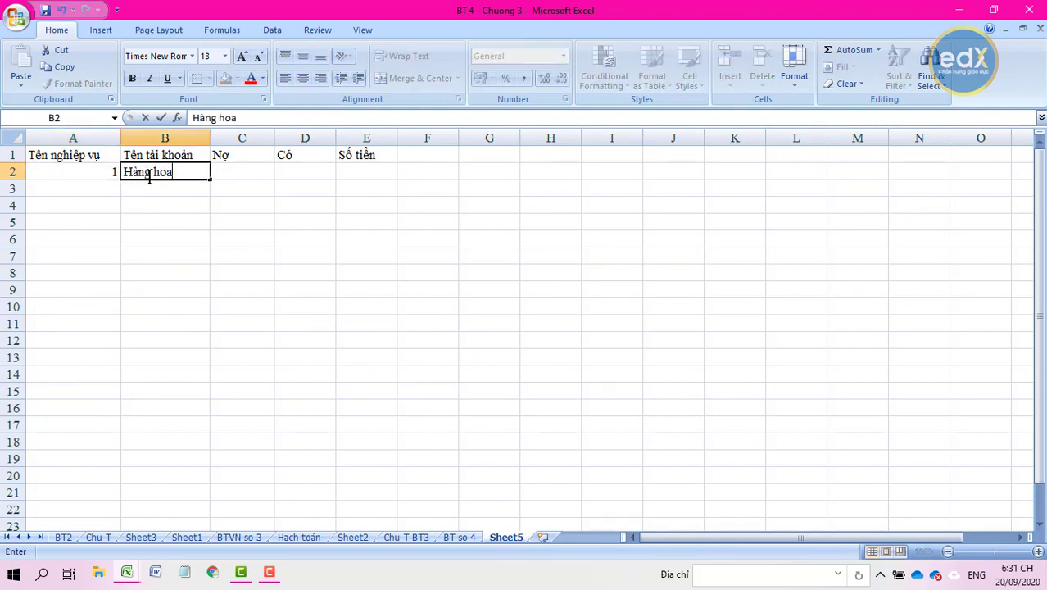
text(s)
key(Return)
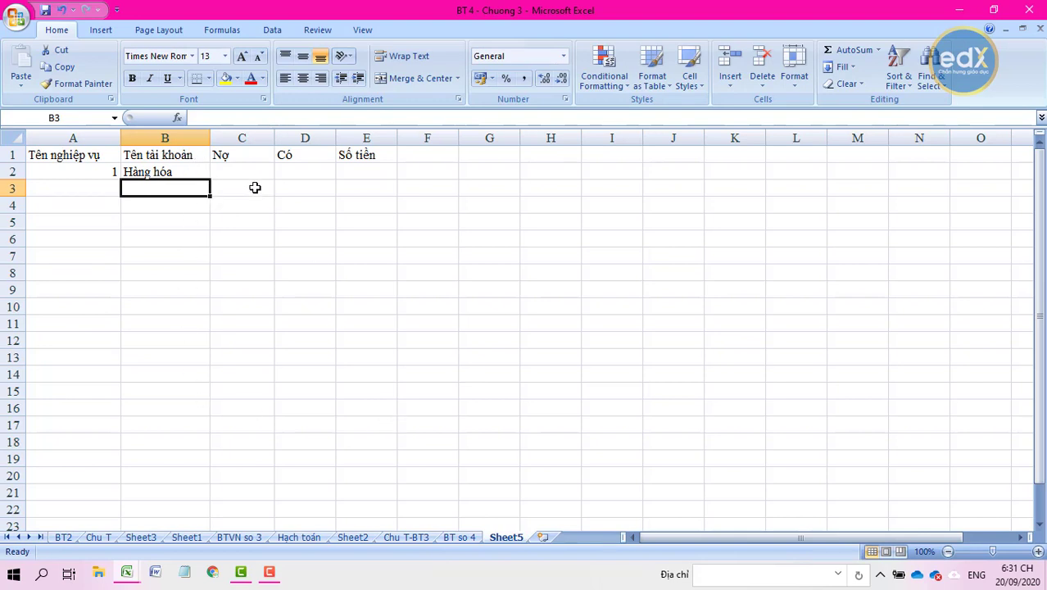
- Insert a new column before the "Nợ" column and give it the header "Số TK" in cell C1
click(241, 145)
right_click(238, 141)
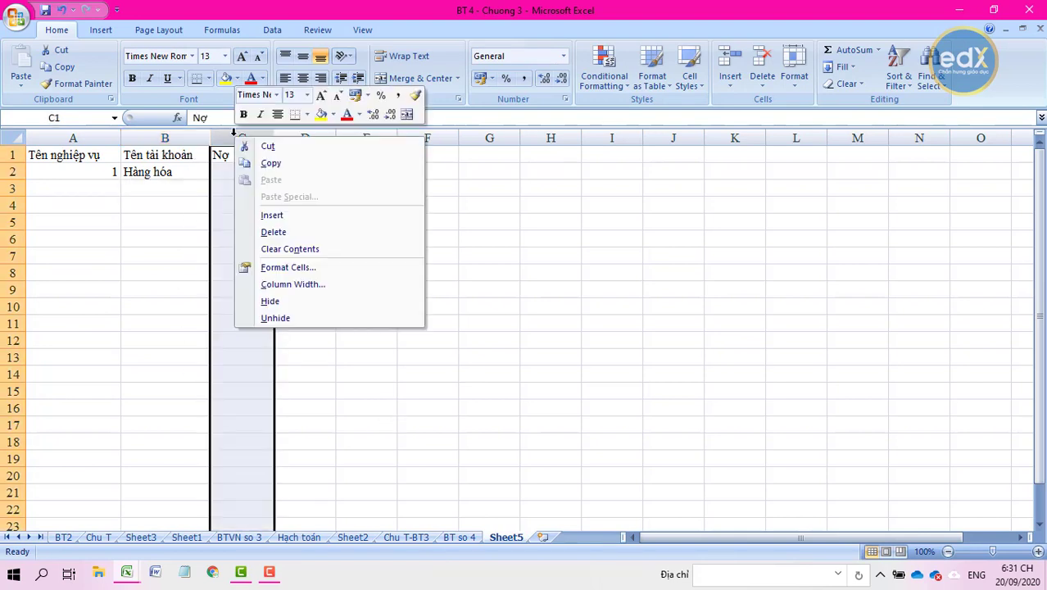
click(271, 214)
click(253, 203)
click(250, 155)
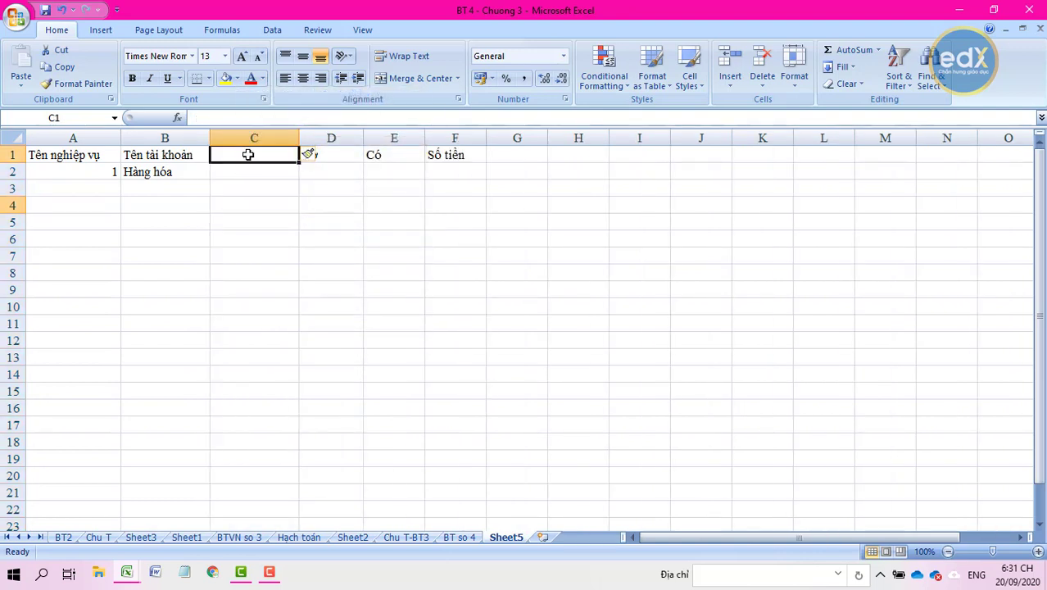
text(Số)
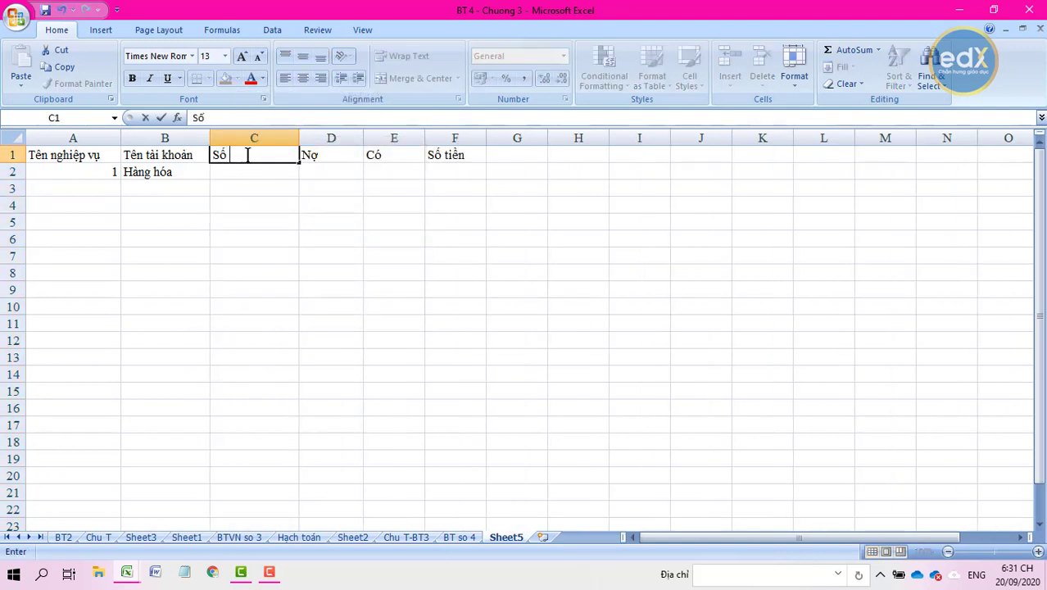
text( TK)
- Enter the account number 156 for "Hàng hóa" in cell C2
double_click(255, 176)
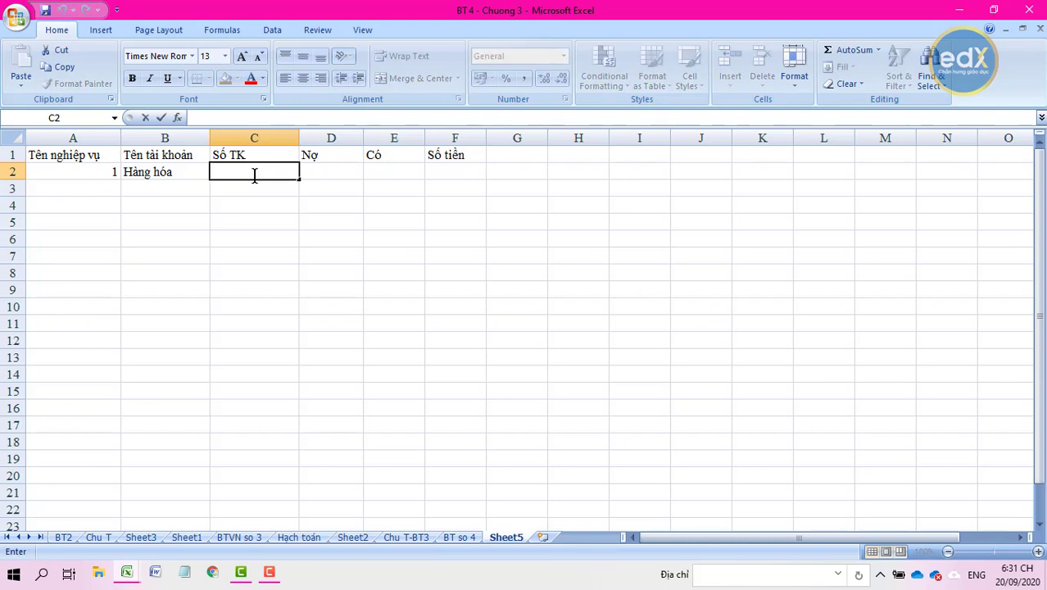
text(156)
key(Return)
key(Left)
key(Left)
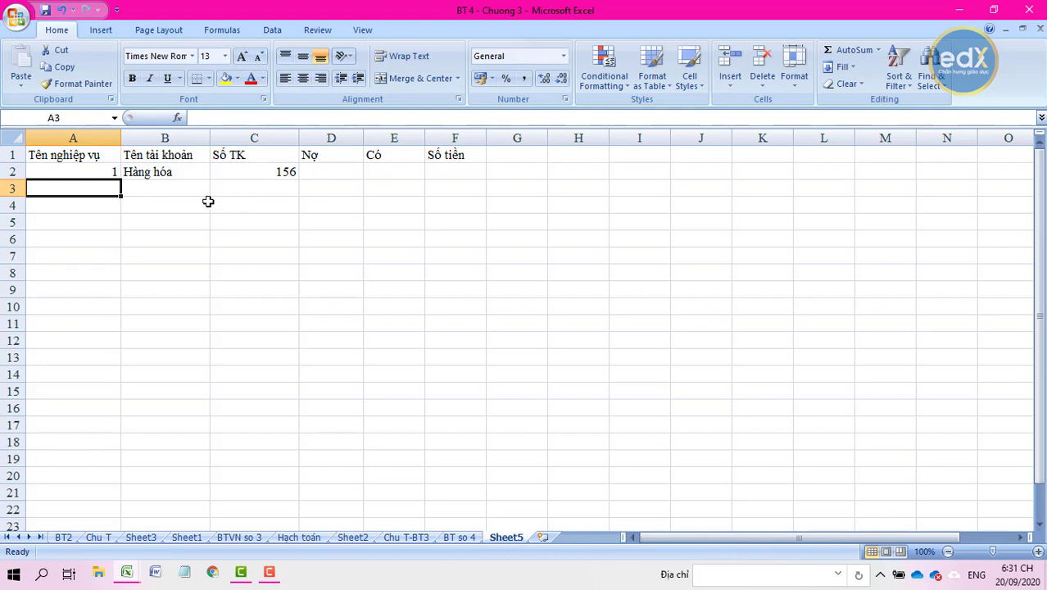
- Consult the BT so 4 sheet and enter the account name "Thuế GTGT" in cell B3 of Sheet5
click(184, 195)
click(95, 192)
click(156, 191)
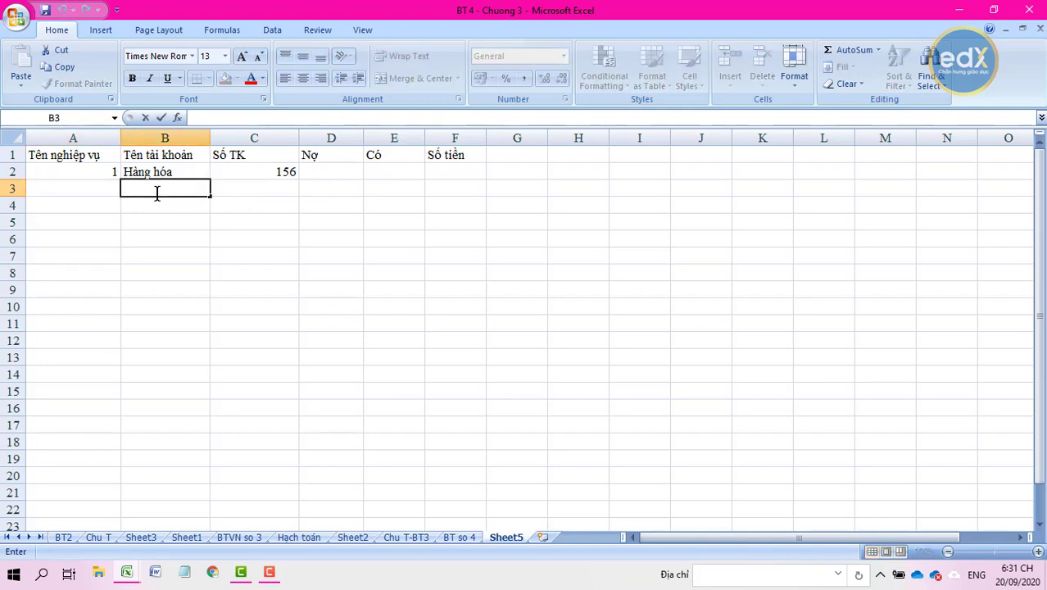
click(463, 538)
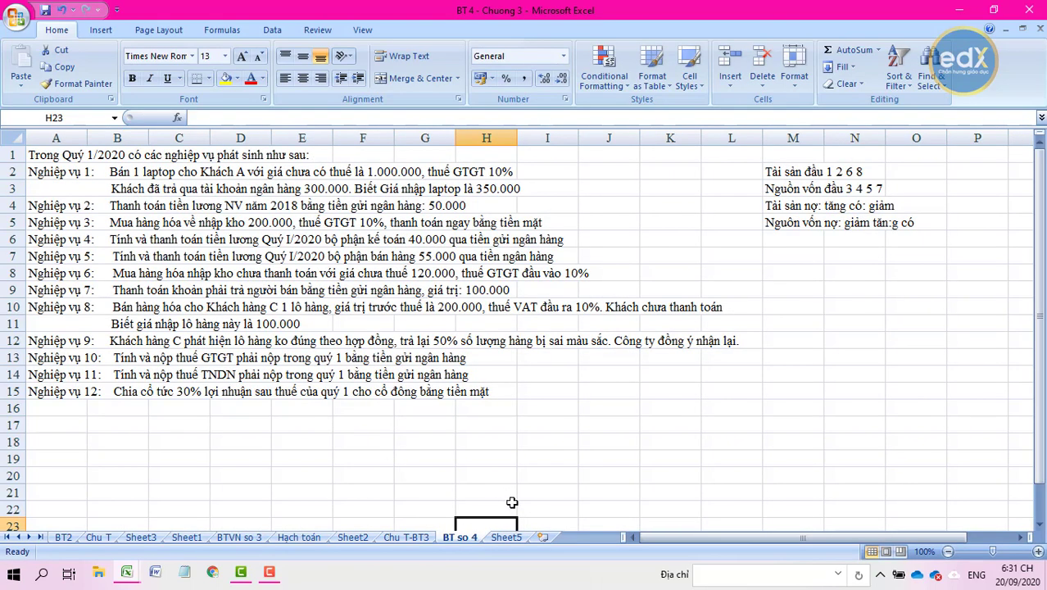
click(507, 538)
text(T)
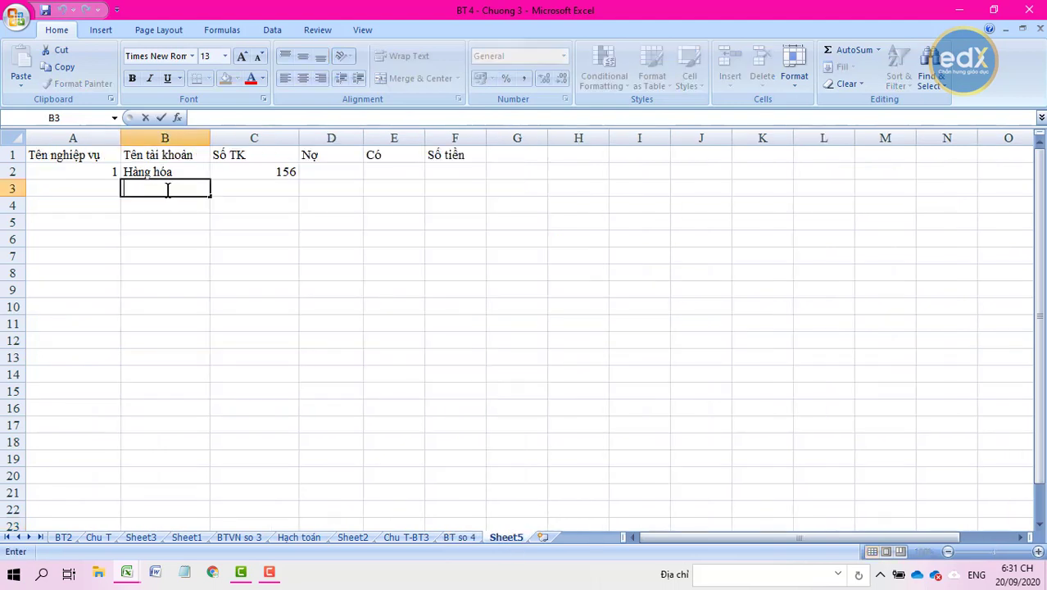
text(hue)
text( GT)
text(GT)
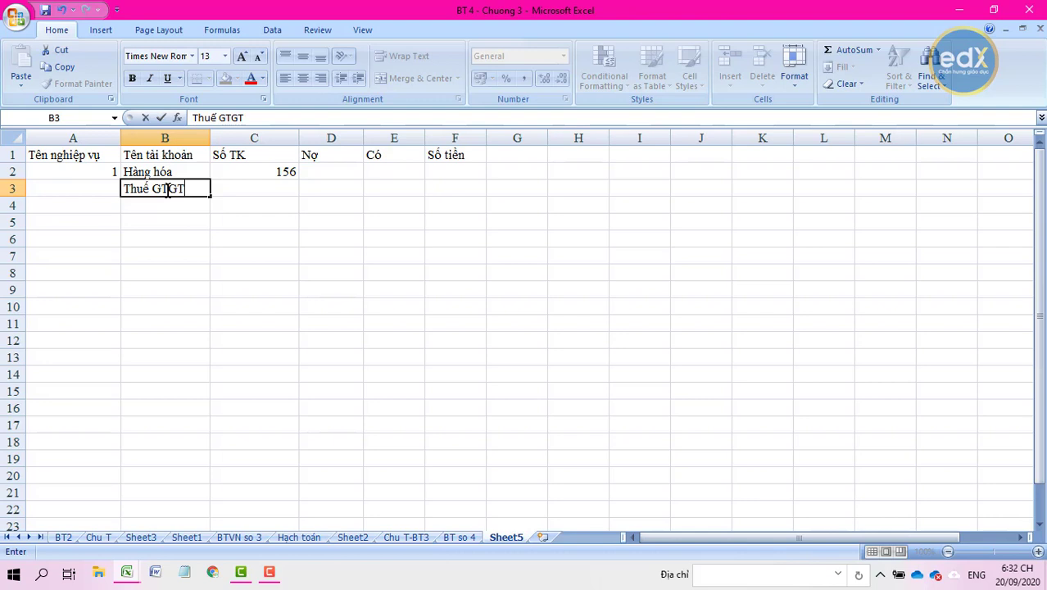
- Enter the account name "Tài khoản ngân hàng" in cell B4, replacing the mistyped text
click(166, 208)
text(tÀU)
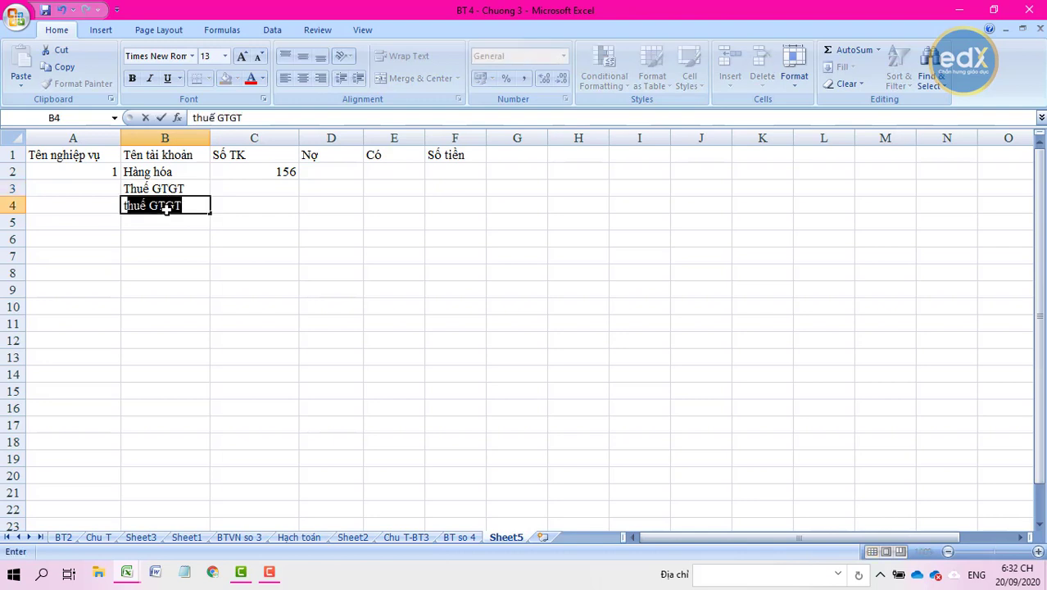
key(BackSpace)
key(BackSpace)
key(BackSpace)
text(Tàu)
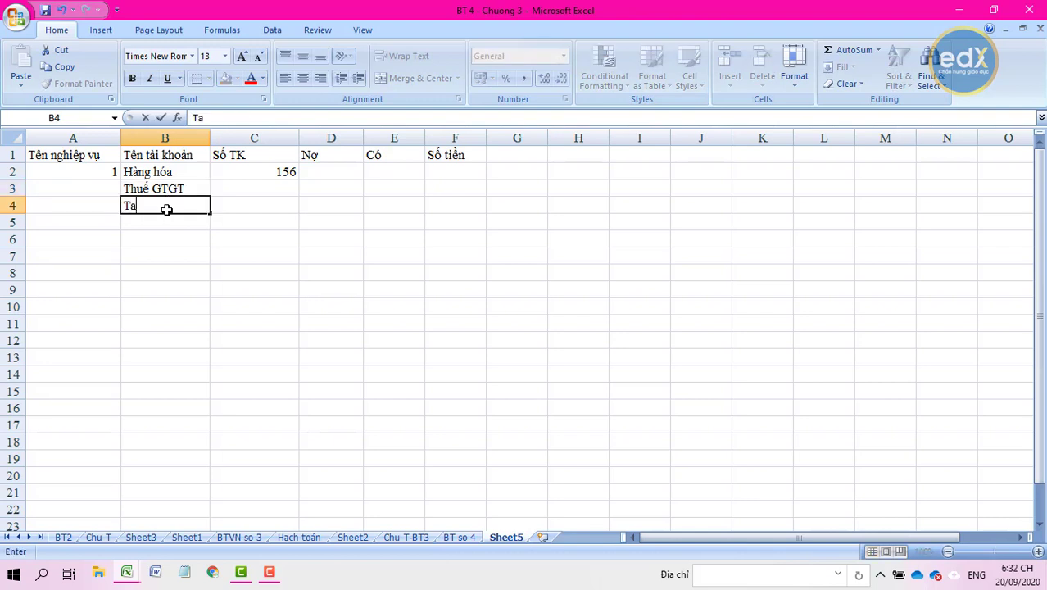
key(BackSpace)
text(i khoan nga)
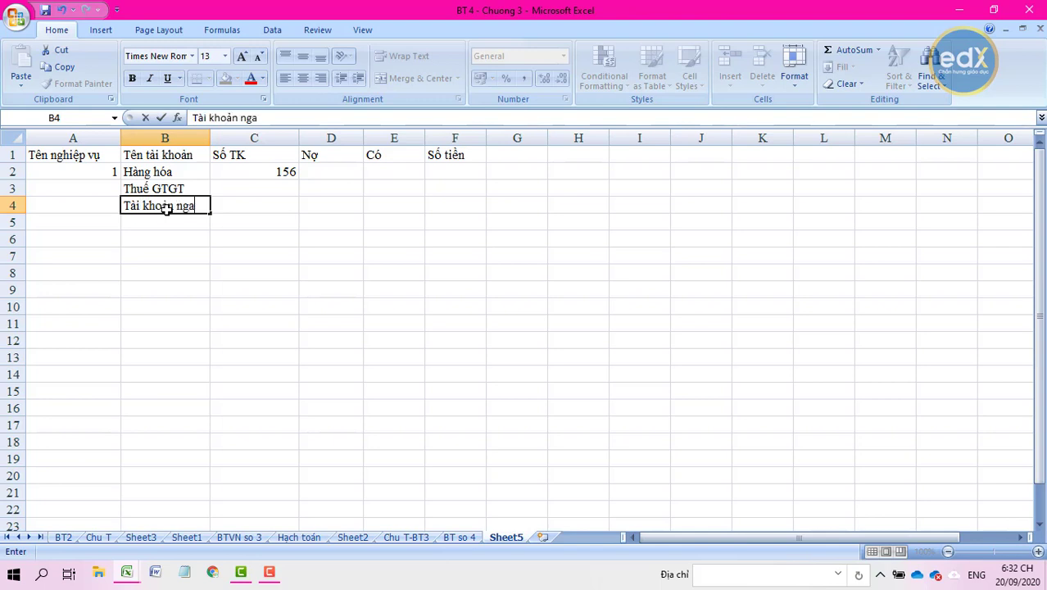
text(n hàng)
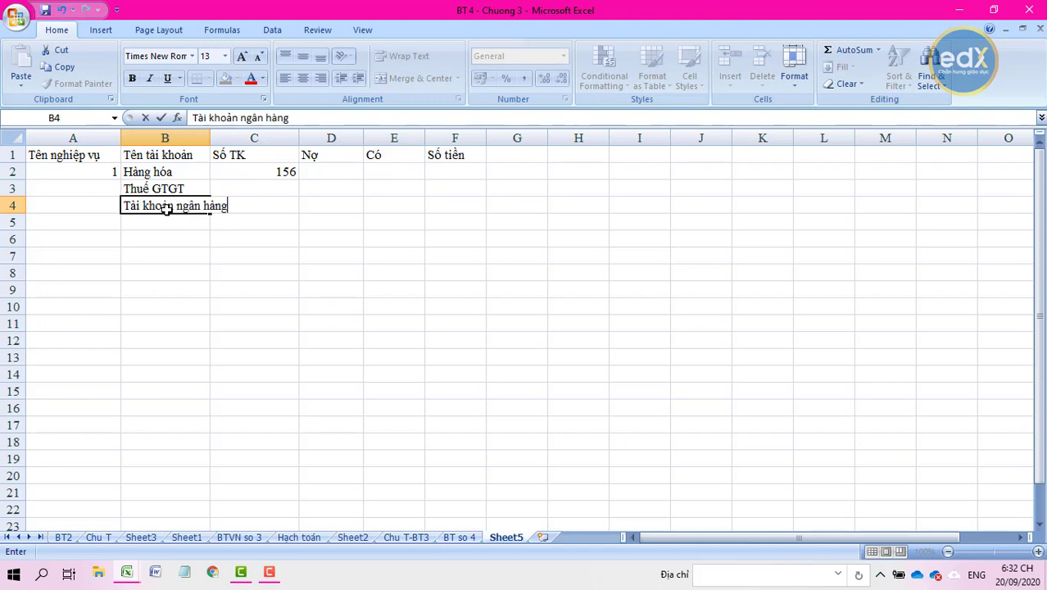
- Enter the account names "Doanh thu" in cell B5 and "Phải thu của KH" in B6, consulting transaction 1 on the BT so 4 sheet
click(166, 221)
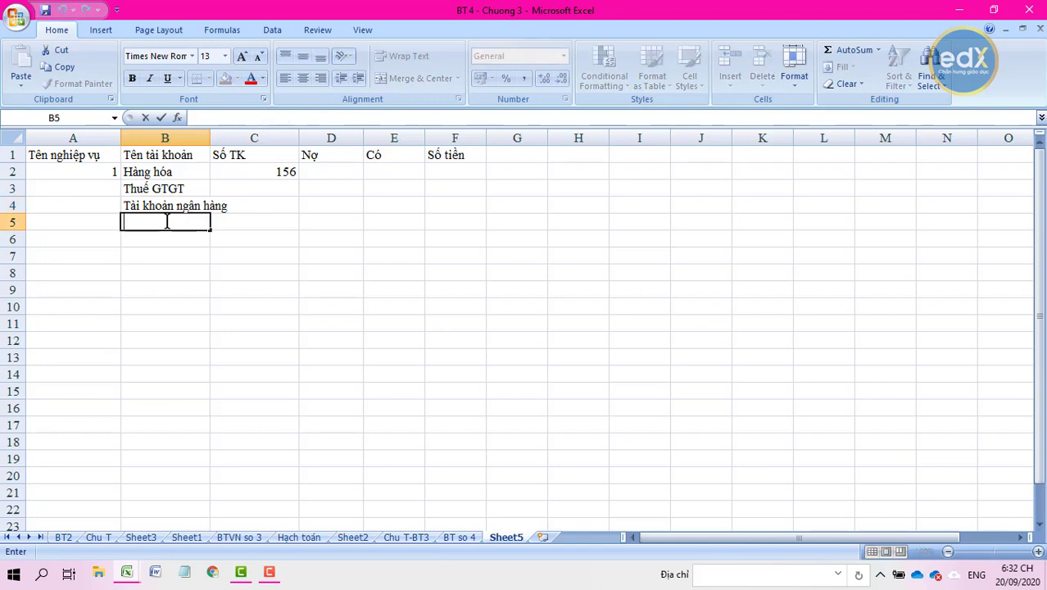
text(Doanh thu)
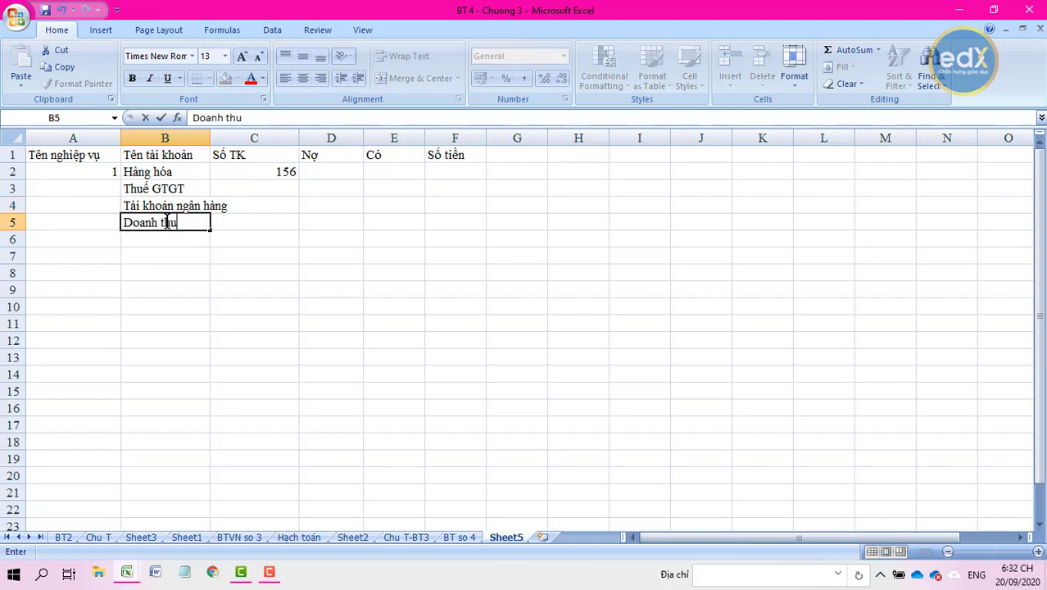
click(168, 238)
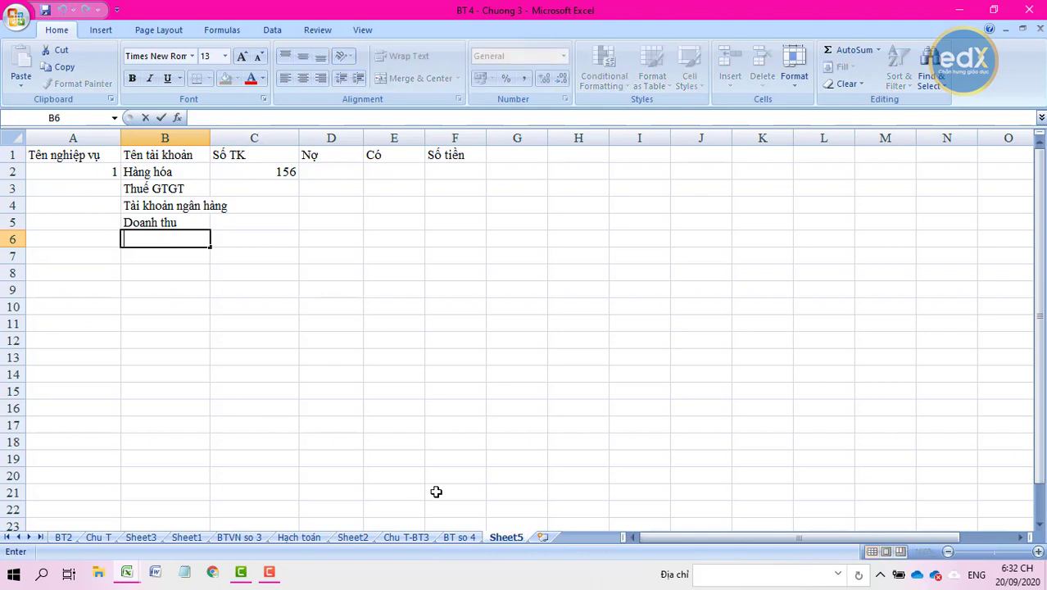
click(458, 541)
click(141, 193)
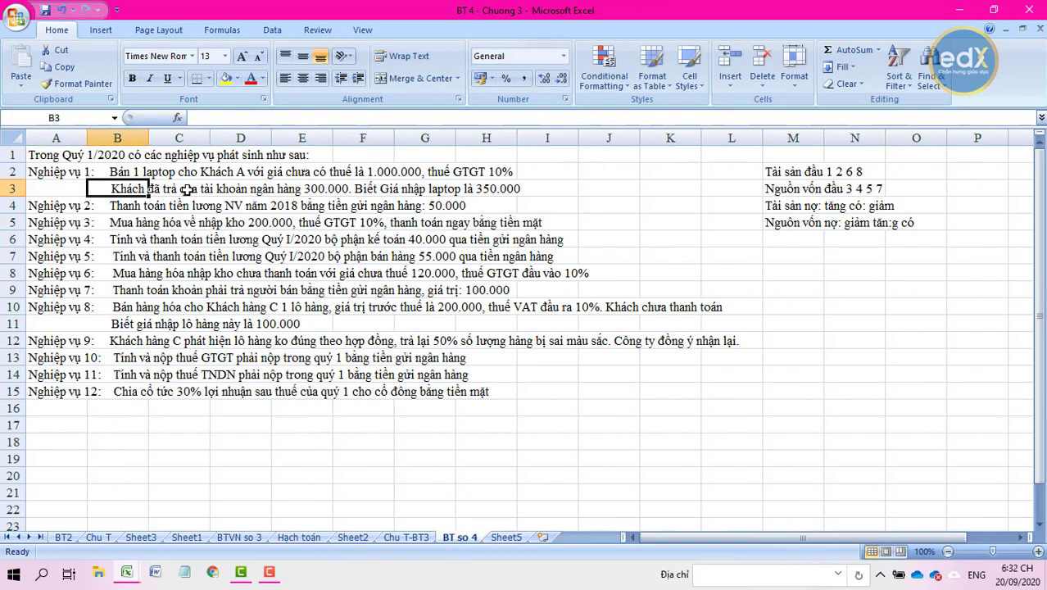
click(187, 190)
click(507, 539)
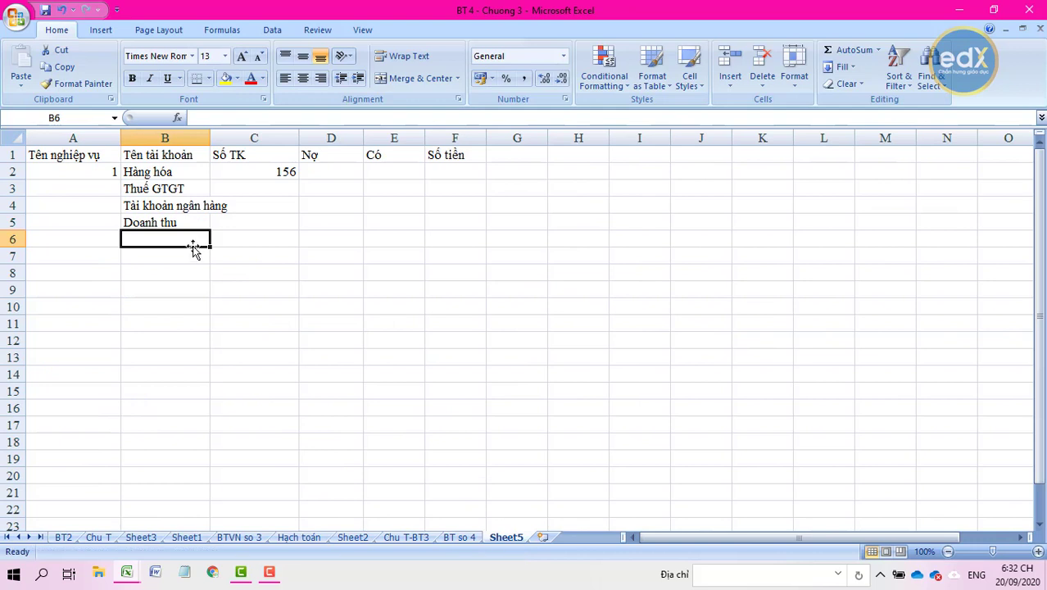
text(Phải )
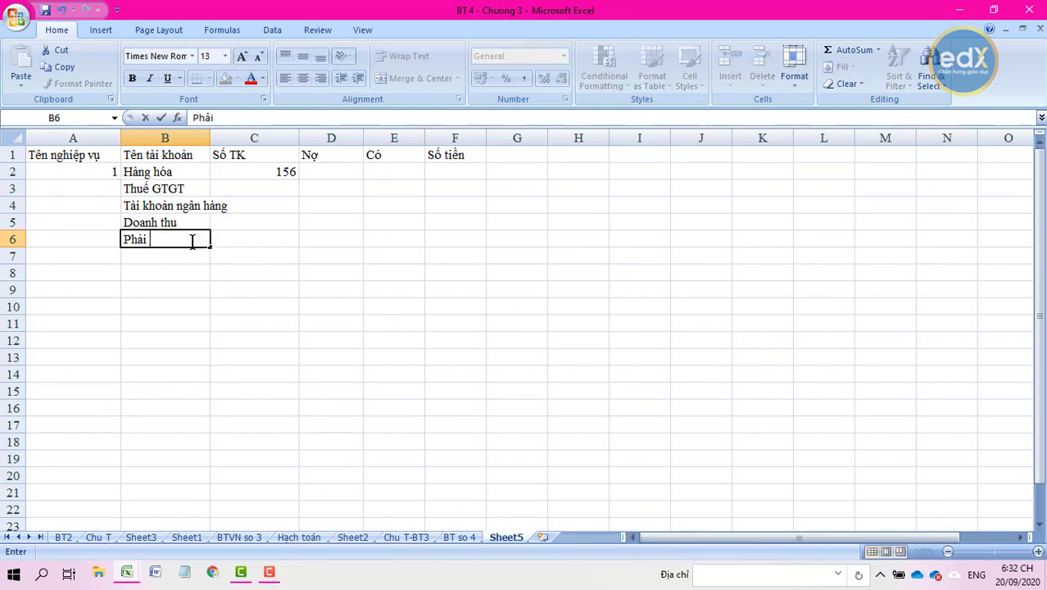
text(thu cuả KH)
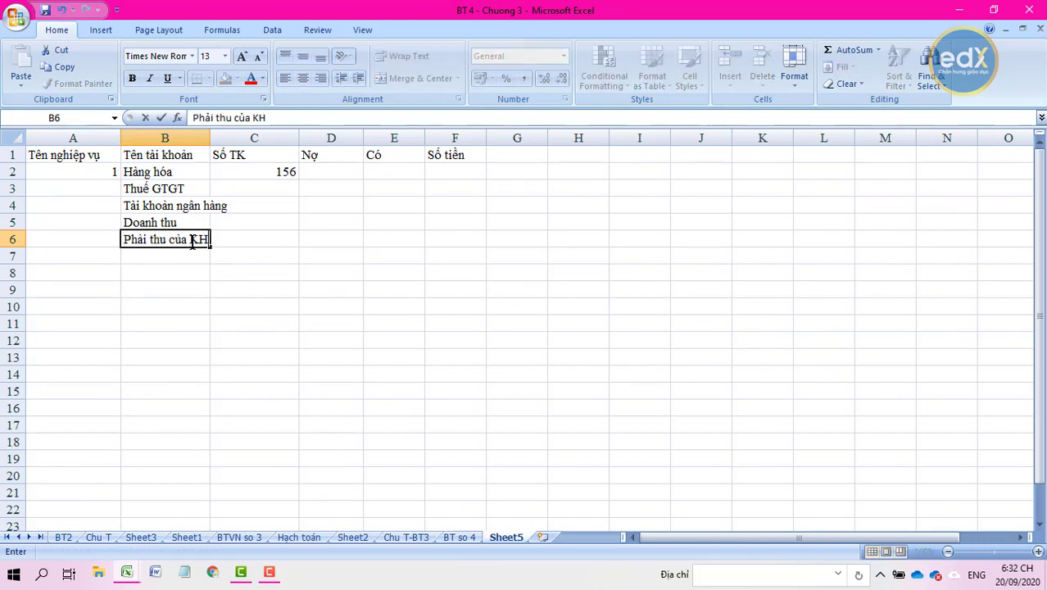
key(Return)
- Enter the account name "Gia vốn" in cell B7 and recheck the transaction on the BT so 4 sheet
double_click(186, 254)
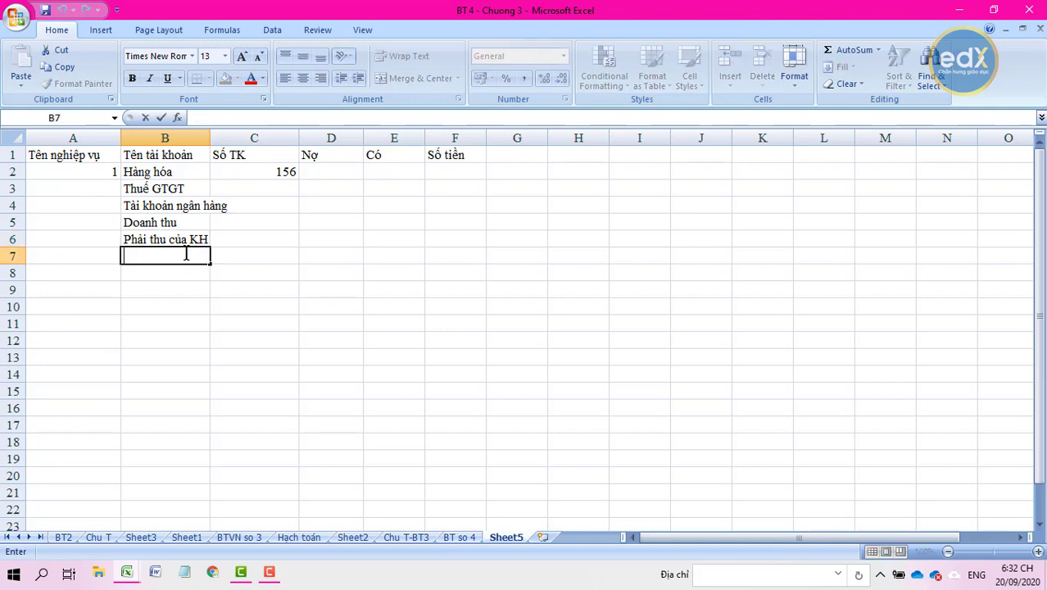
text(Gia vốn)
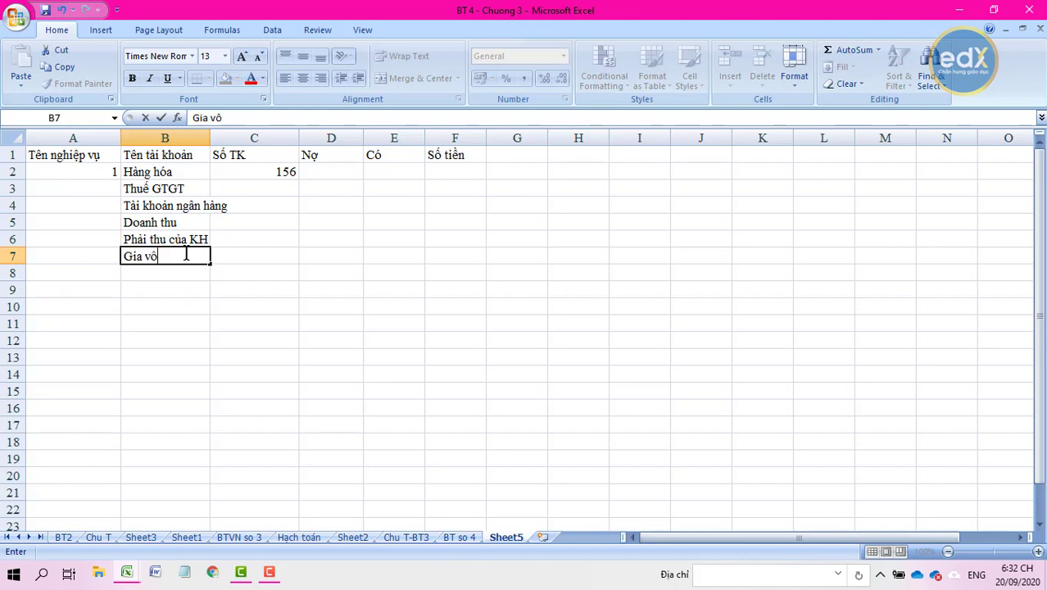
click(459, 538)
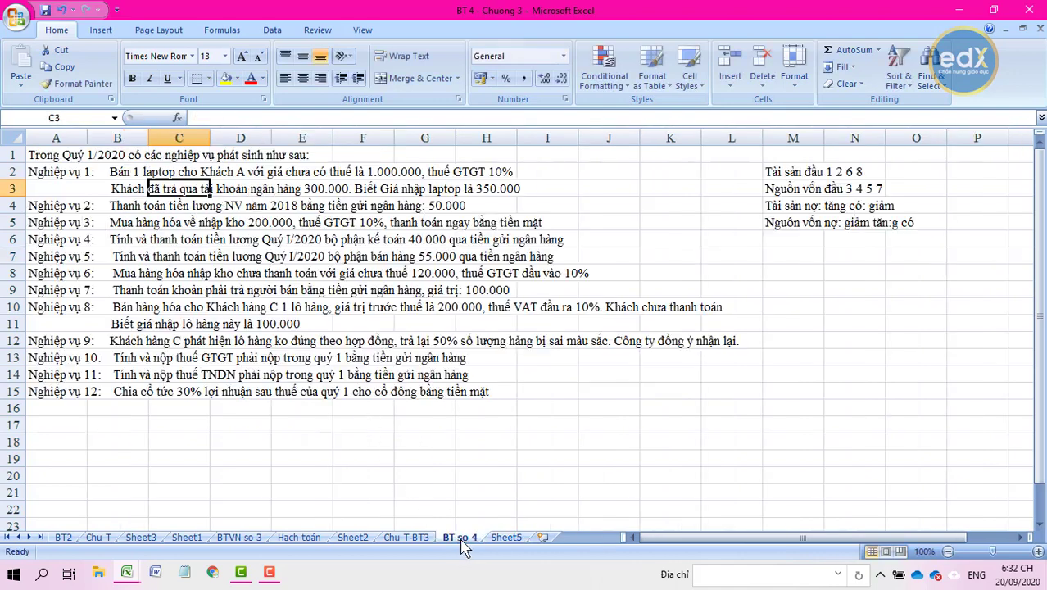
click(505, 538)
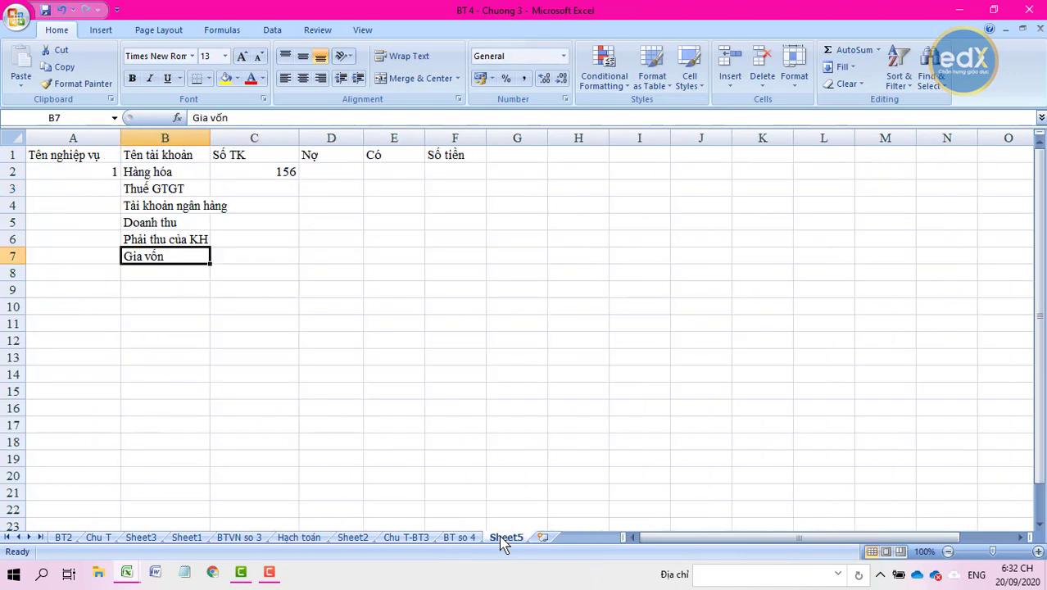
- Enter the account numbers 333 for Thuế GTGT, 112 for Tài khoản ngân hàng and 511 for Doanh thu in cells C3 to C5
double_click(278, 192)
text(333)
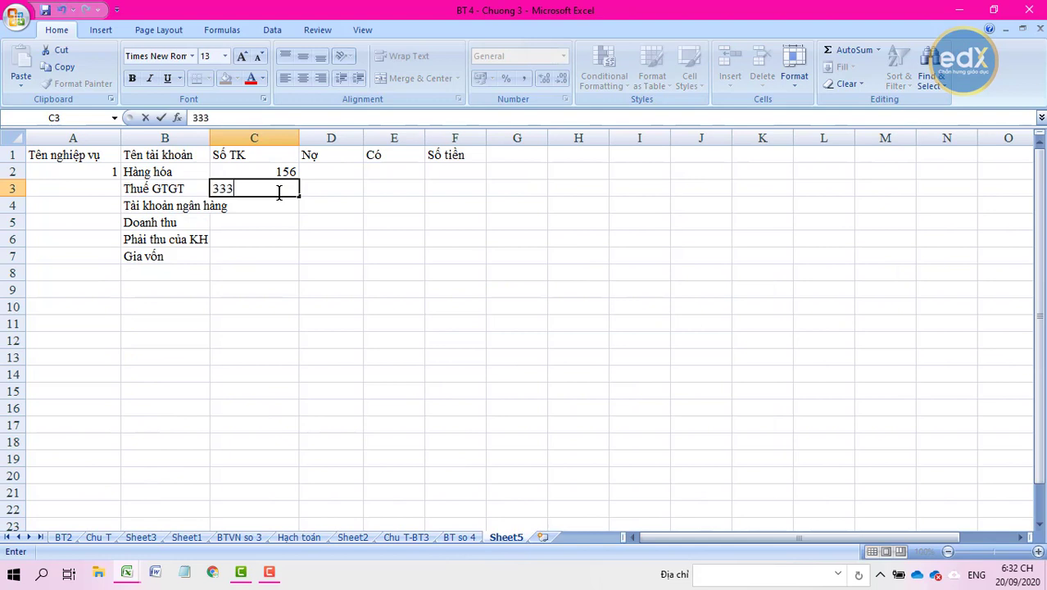
key(Return)
double_click(281, 205)
text(2)
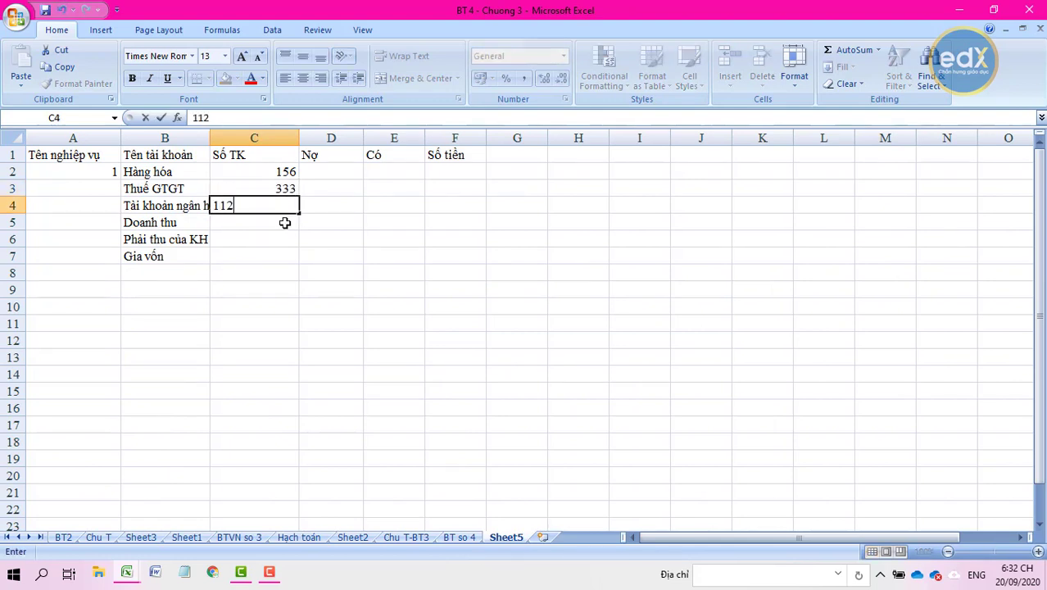
double_click(284, 222)
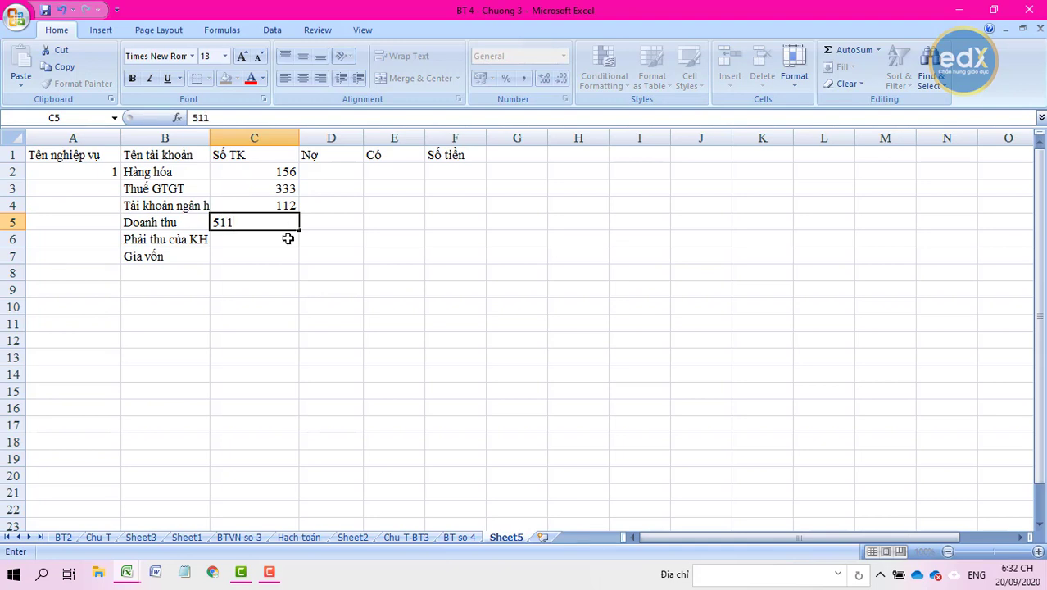
- Enter the account numbers 131 for Phải thu của KH in cell C6 and 632 for Gia vốn in C7
click(288, 238)
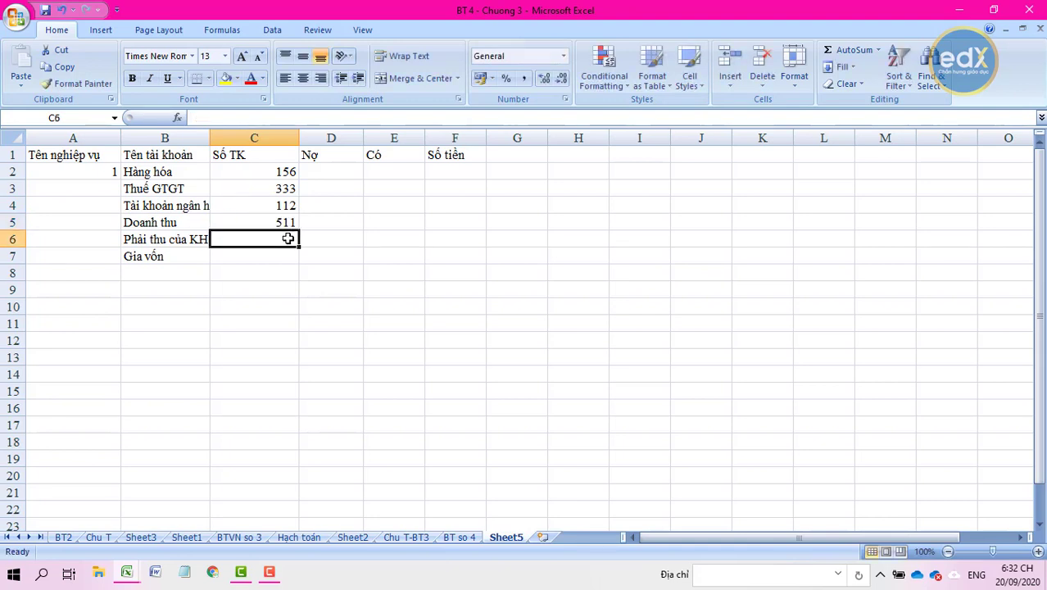
text(131)
click(289, 259)
double_click(288, 259)
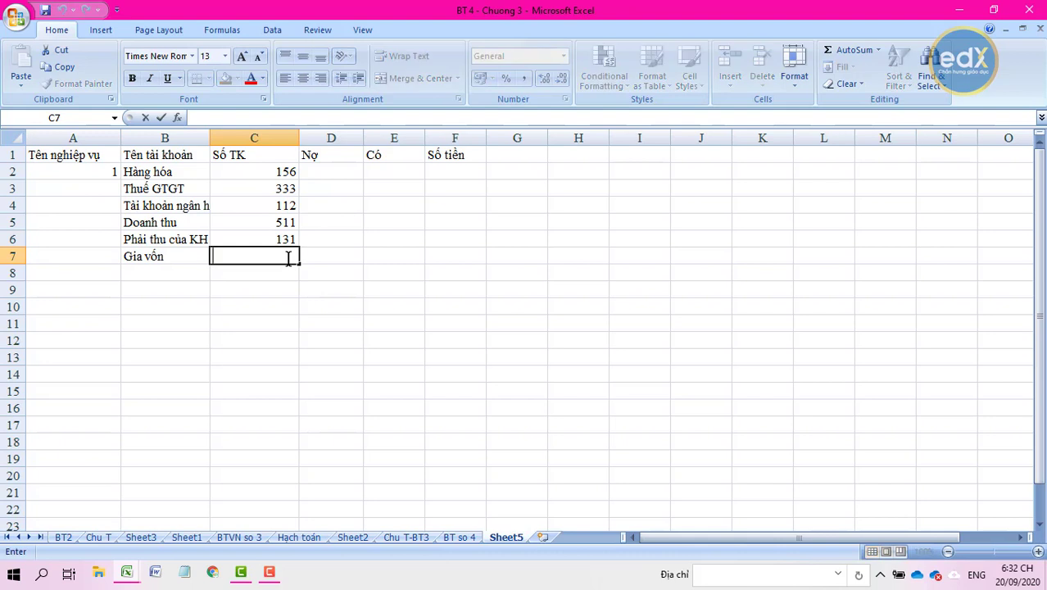
text(632)
click(341, 221)
- Examine the debit/credit rules for assets and capital sources in M2:M5 of the BT so 4 sheet against the accounts on Sheet5
click(344, 177)
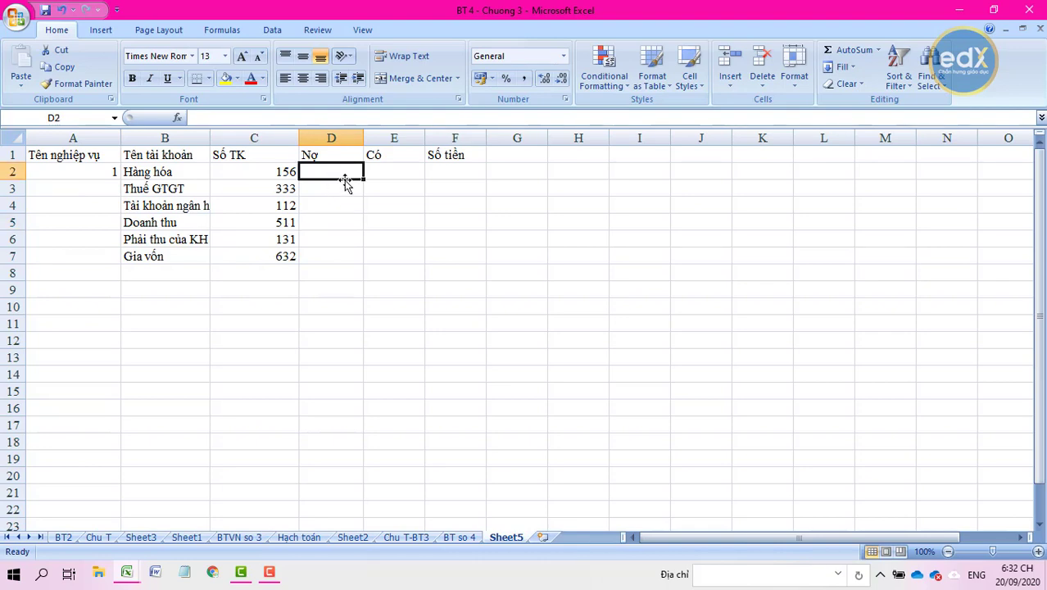
click(368, 177)
click(351, 170)
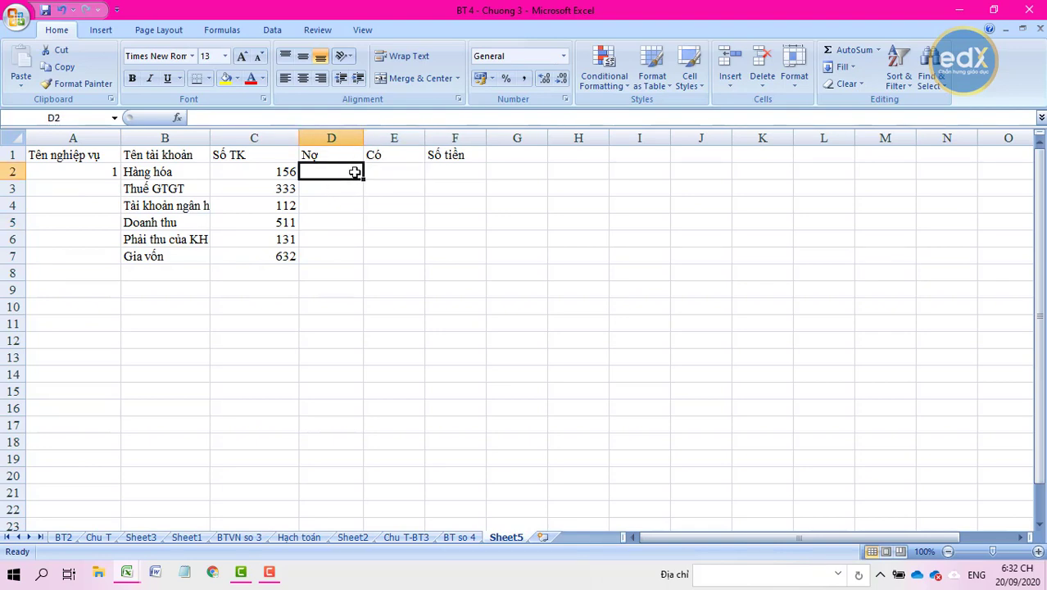
click(461, 524)
click(460, 536)
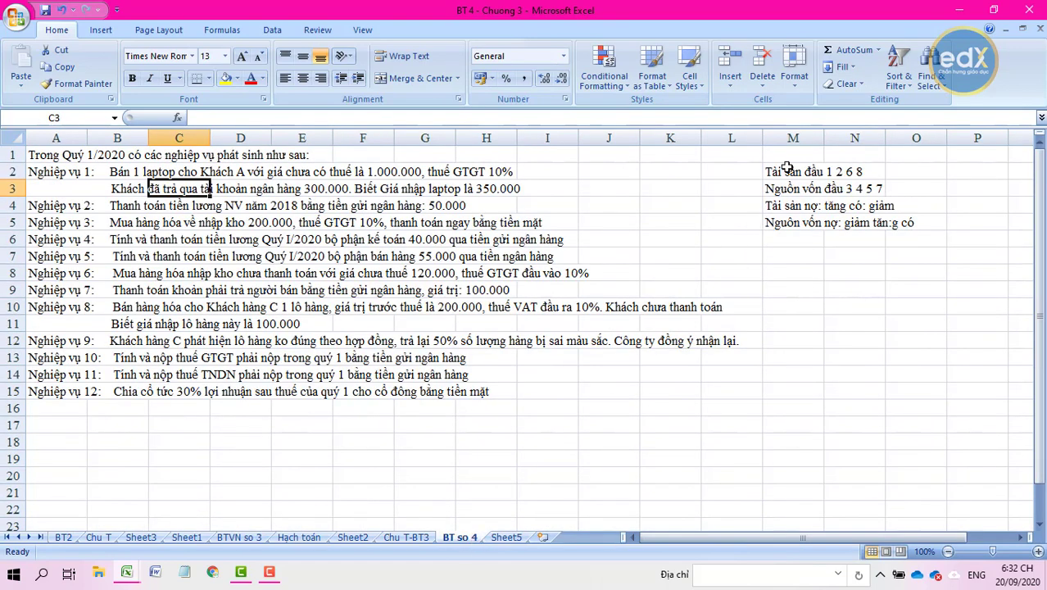
click(840, 171)
click(844, 188)
click(844, 206)
click(844, 222)
click(795, 217)
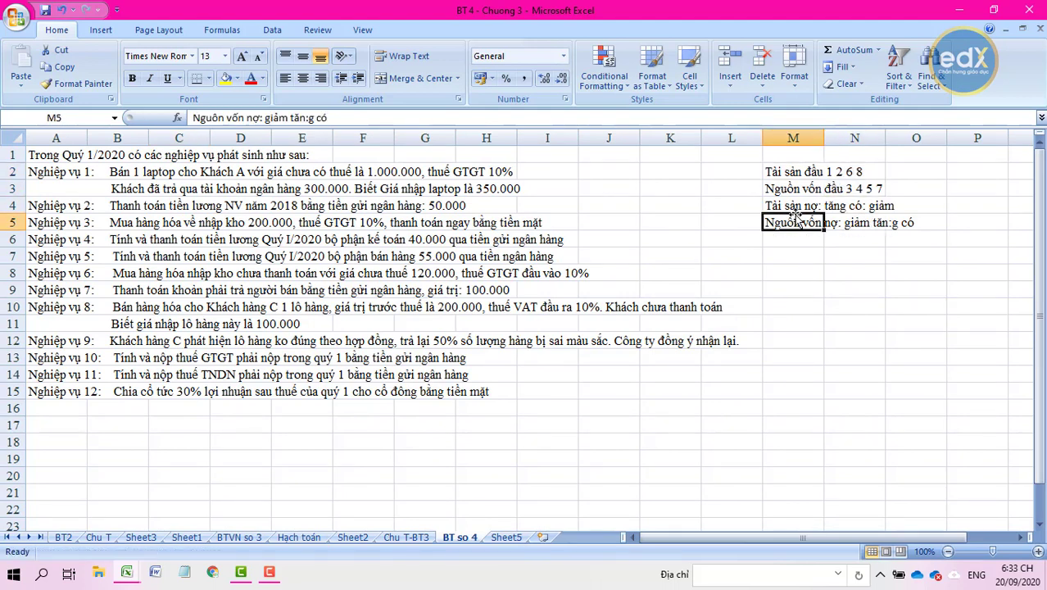
click(795, 209)
click(506, 537)
scroll(396, 398, up, 1)
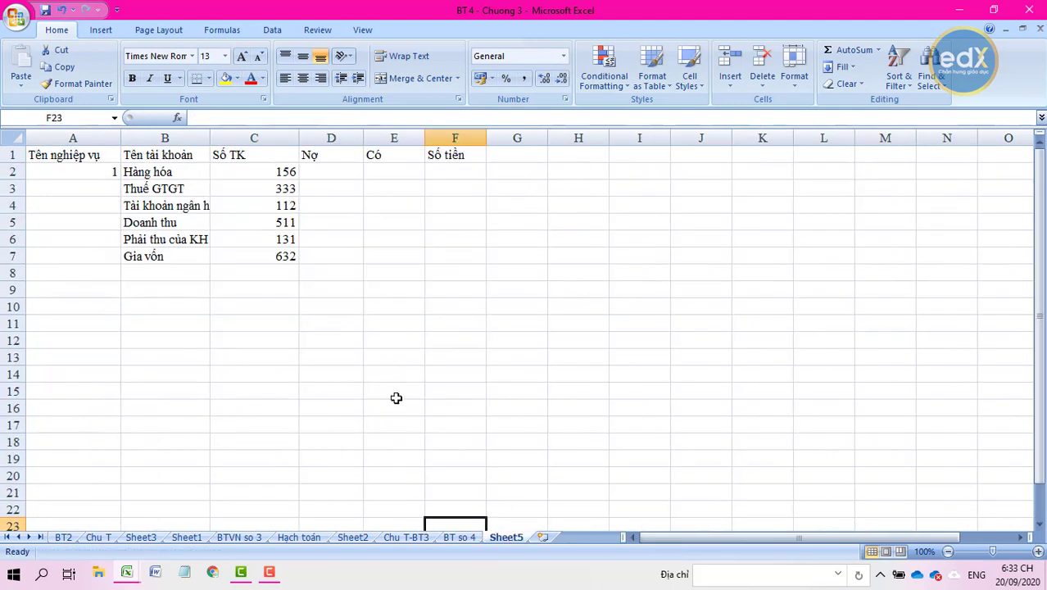
click(463, 539)
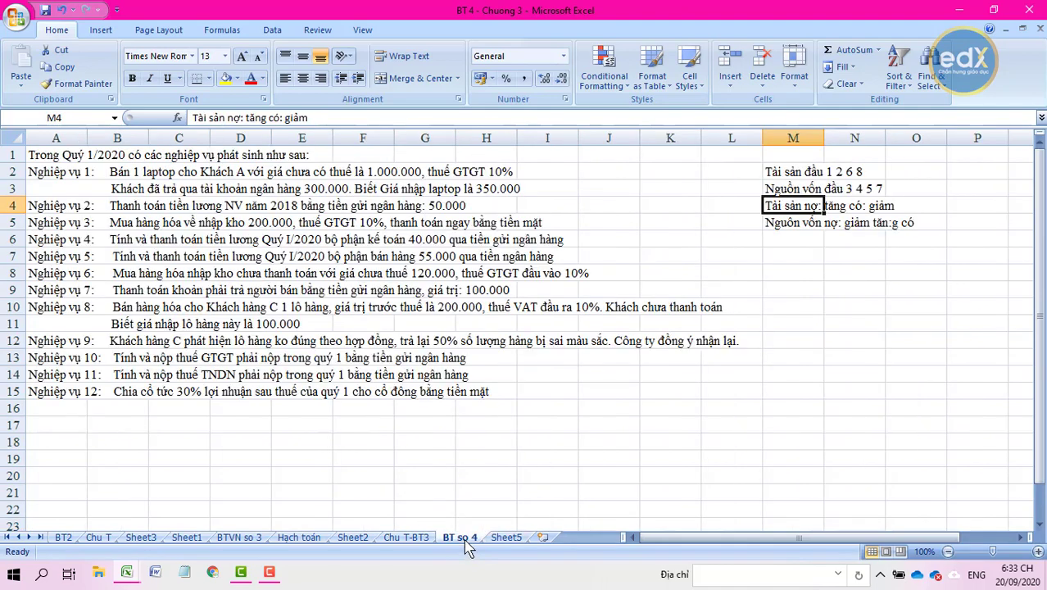
click(507, 539)
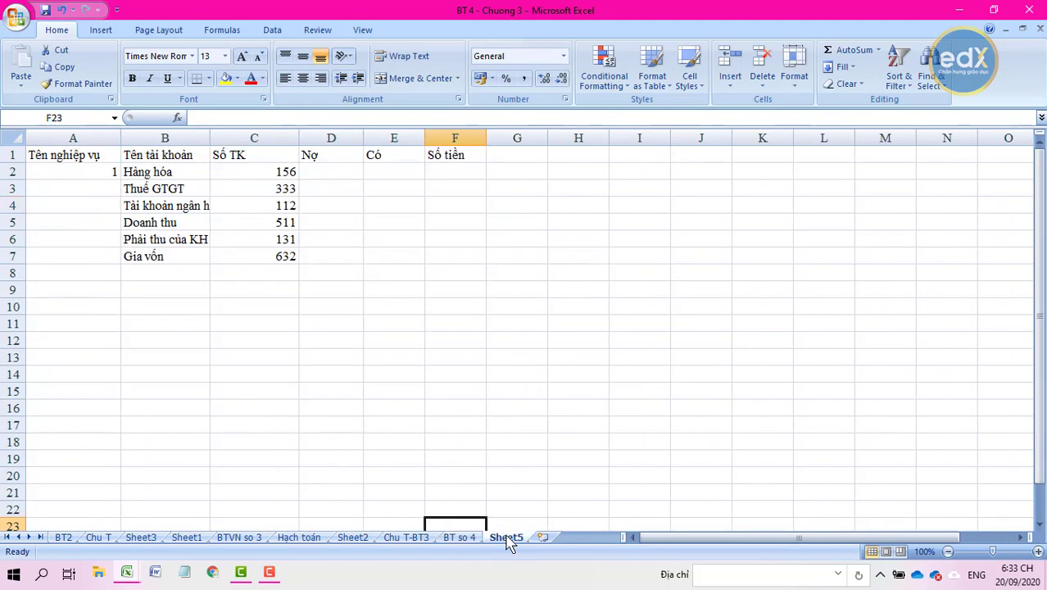
click(453, 541)
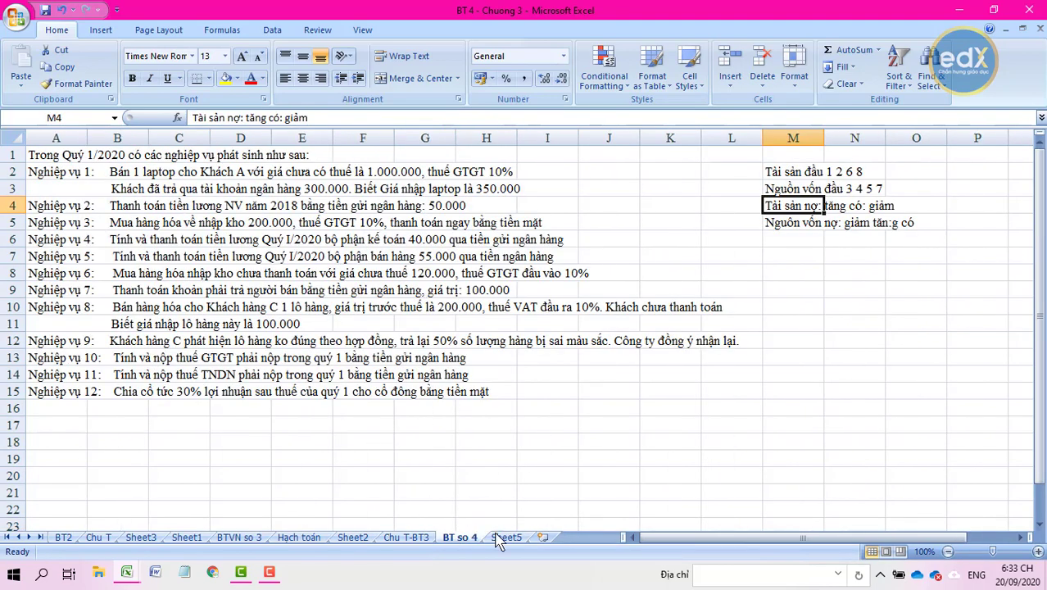
click(504, 539)
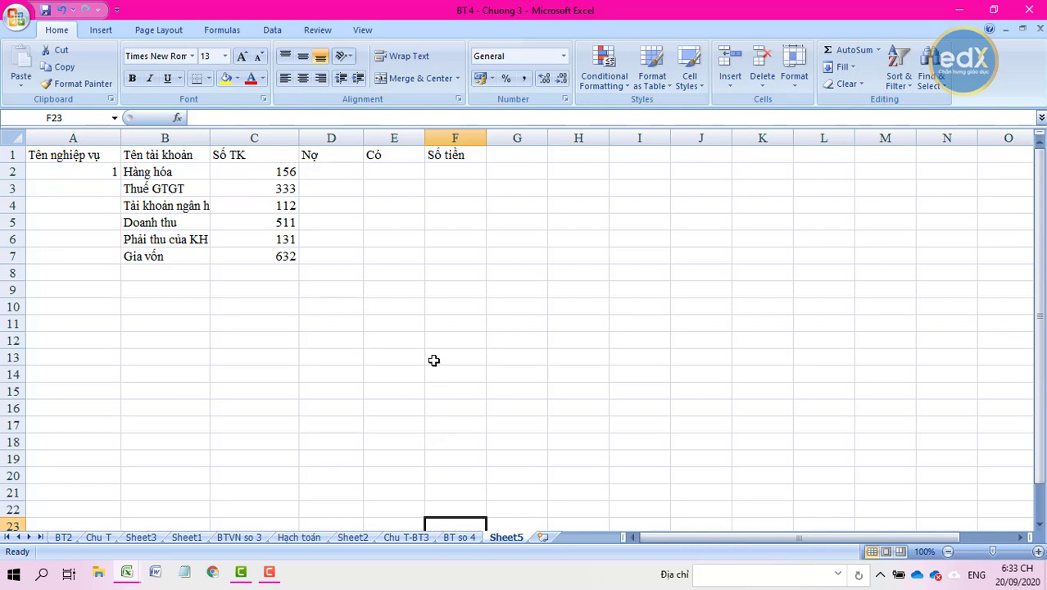
- Mark the Hàng hóa account as credit with an "x" under Có in cell E2
click(406, 178)
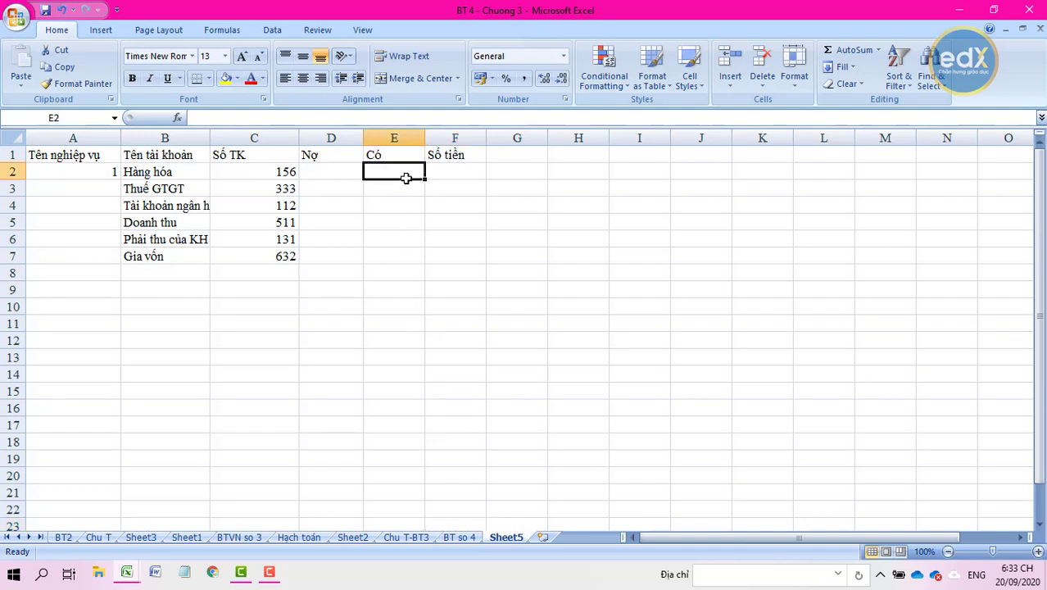
text(x)
click(357, 187)
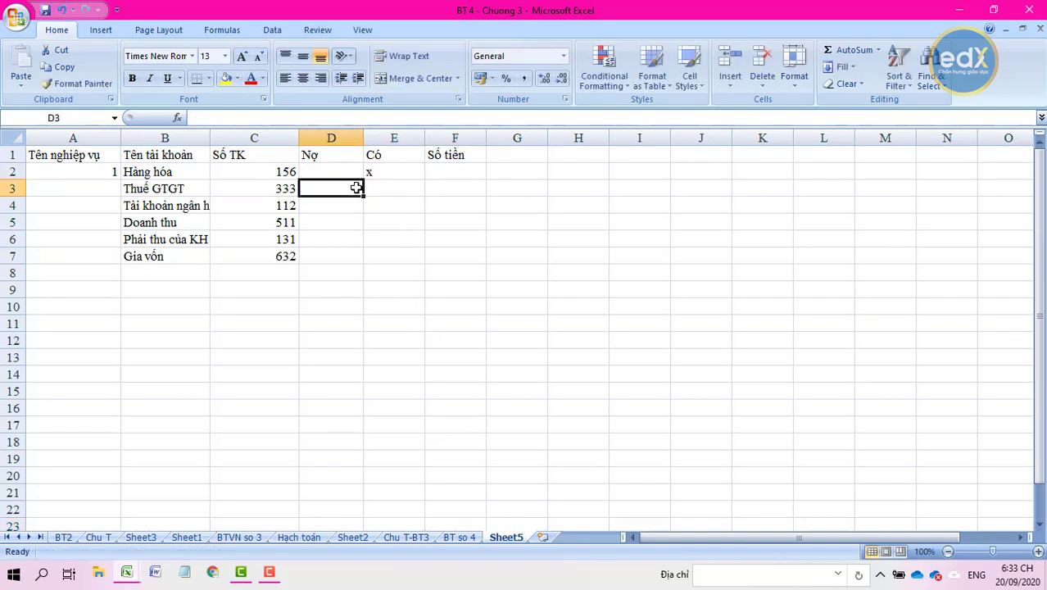
- Consult the rules on BT so 4, mark Thuế GTGT as credit with an "x" in Sheet5 cell E3, and widen column B
click(460, 539)
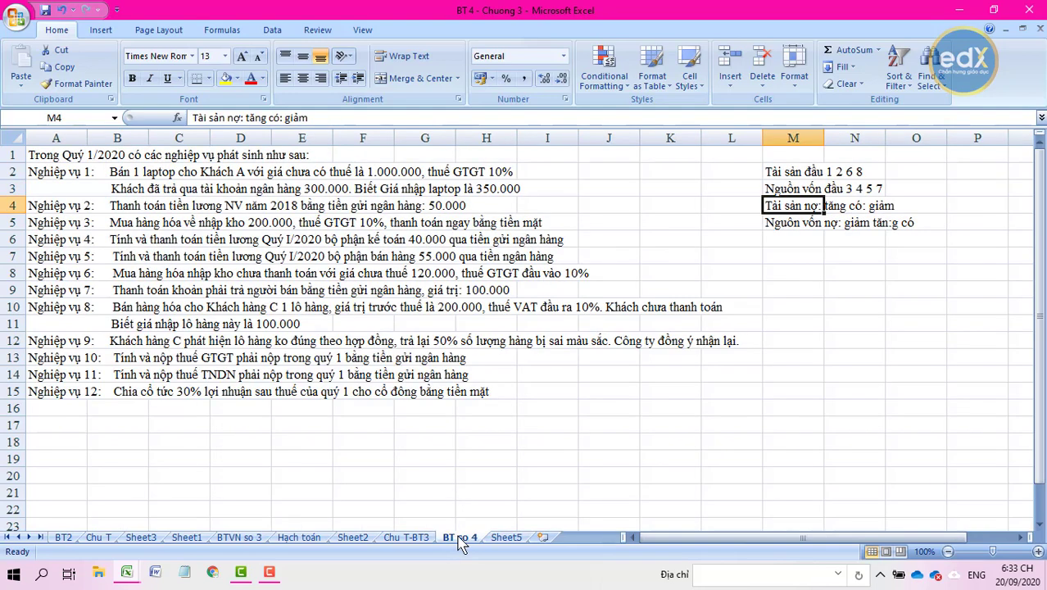
click(501, 538)
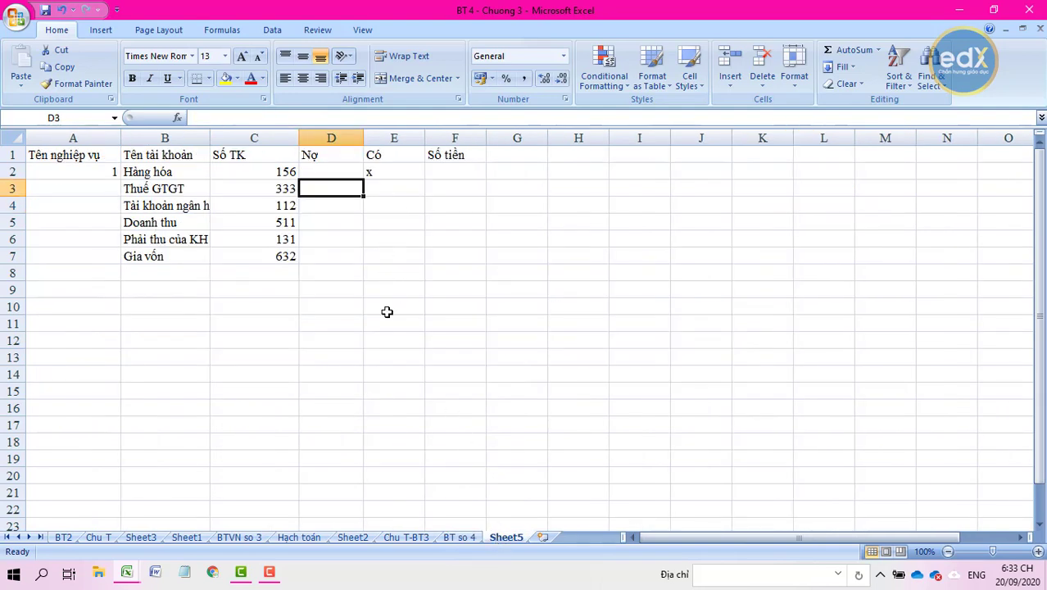
click(460, 538)
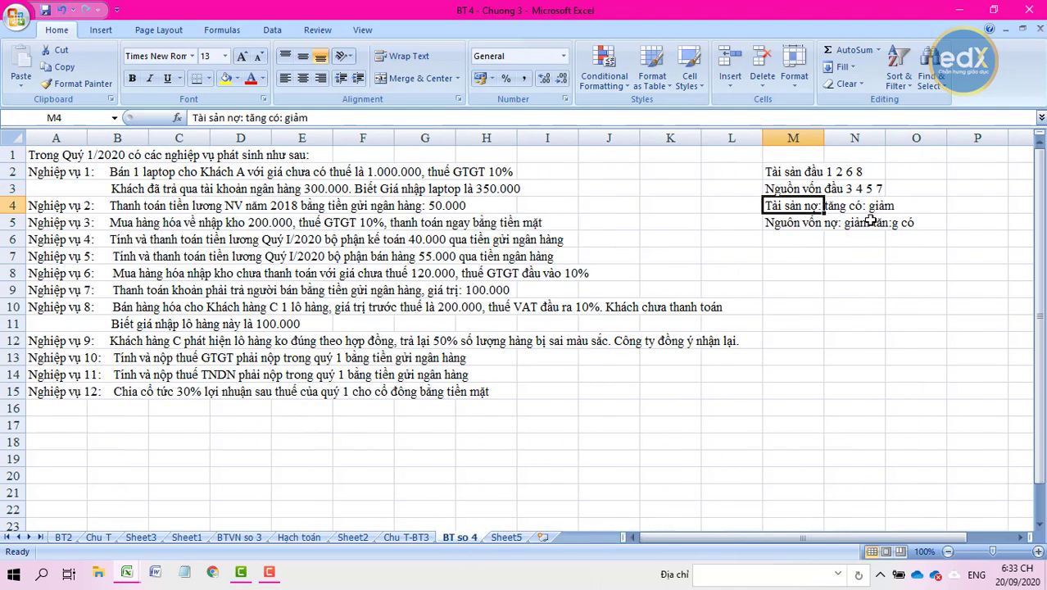
click(515, 539)
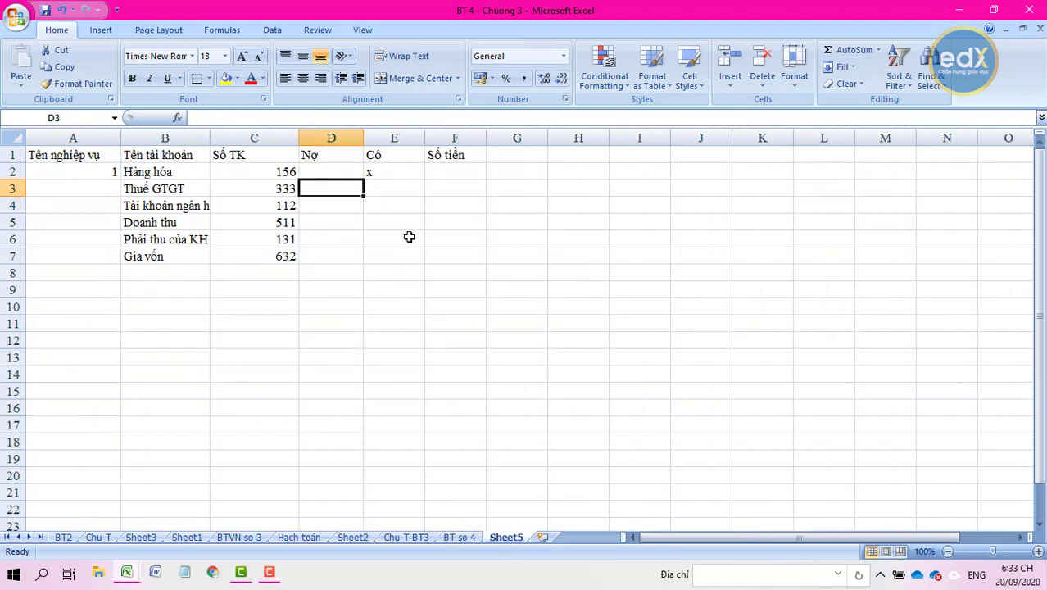
click(405, 194)
text(x)
click(346, 208)
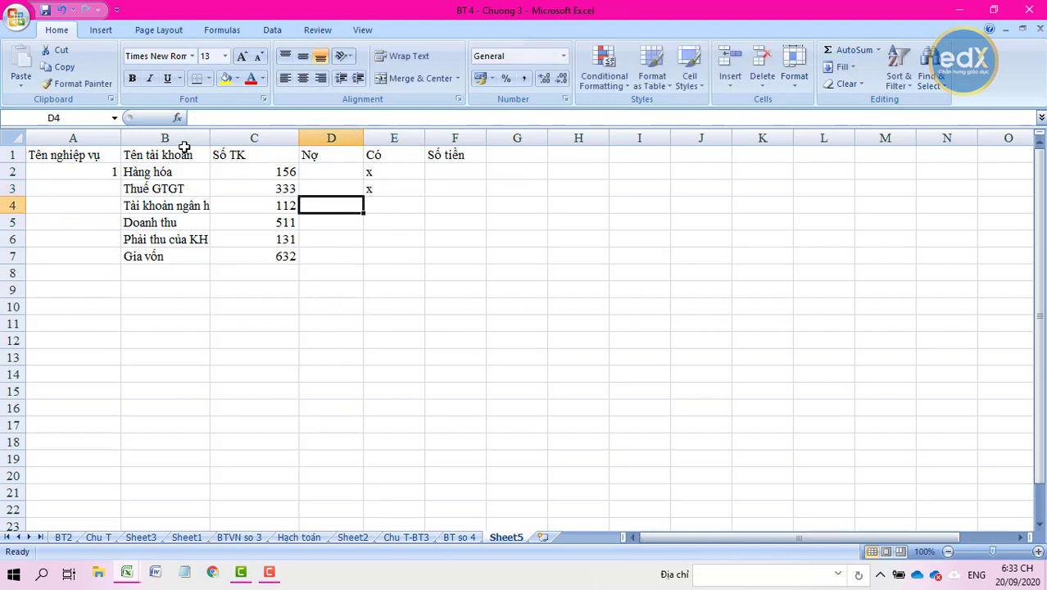
drag(211, 140, 227, 139)
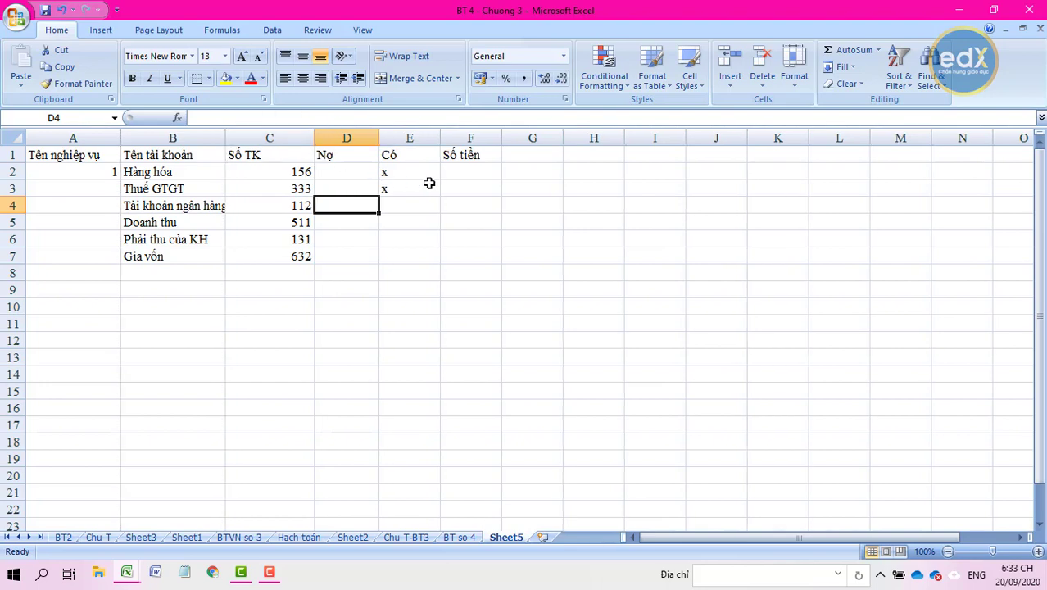
- Check the laptop's purchase price on the BT so 4 sheet and enter 350000 as the Hàng hóa amount in Sheet5 cell F2
click(459, 537)
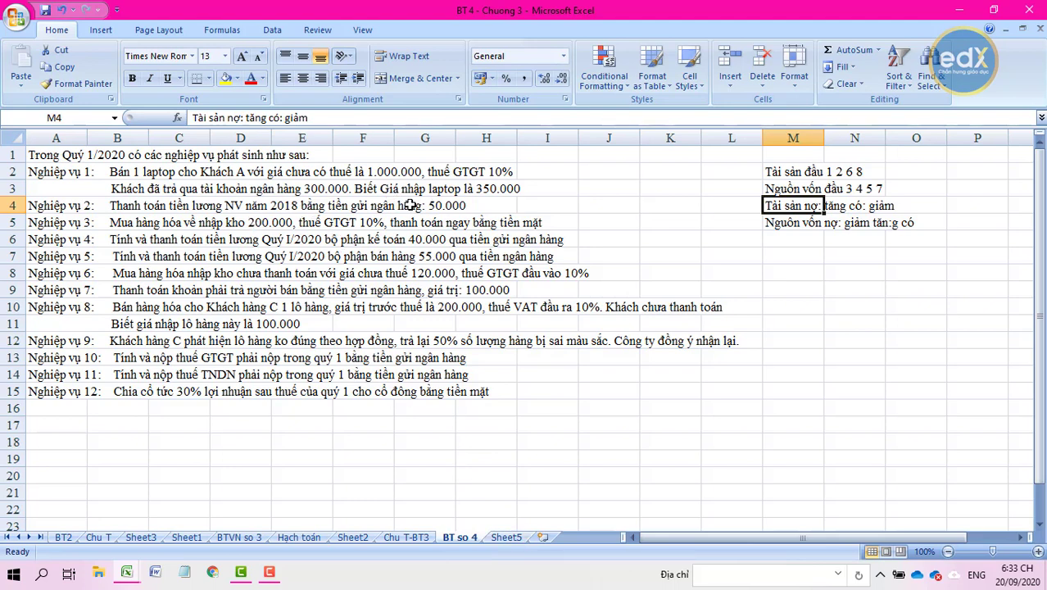
click(505, 537)
double_click(462, 170)
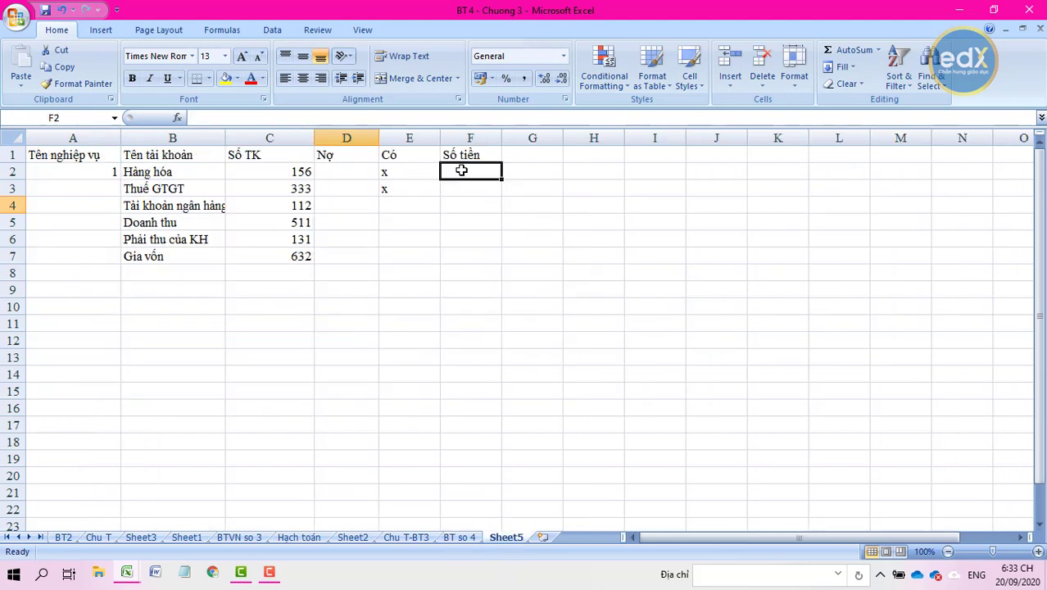
text(350)
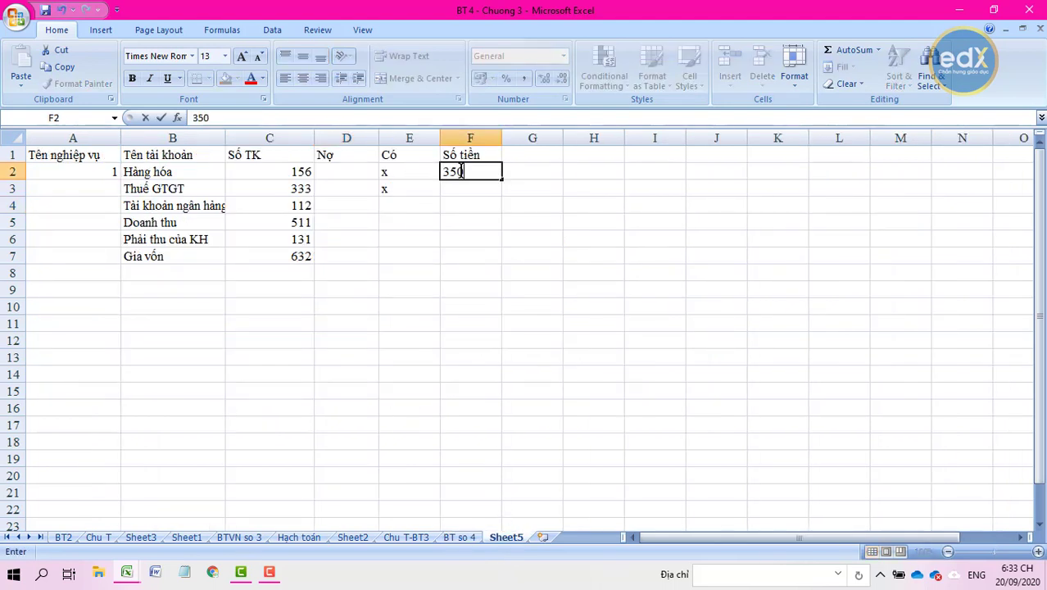
text(000)
key(Return)
- Check transaction 1's tax on the BT so 4 sheet and enter 100000 as the Thuế GTGT amount in Sheet5 cell F3
double_click(469, 186)
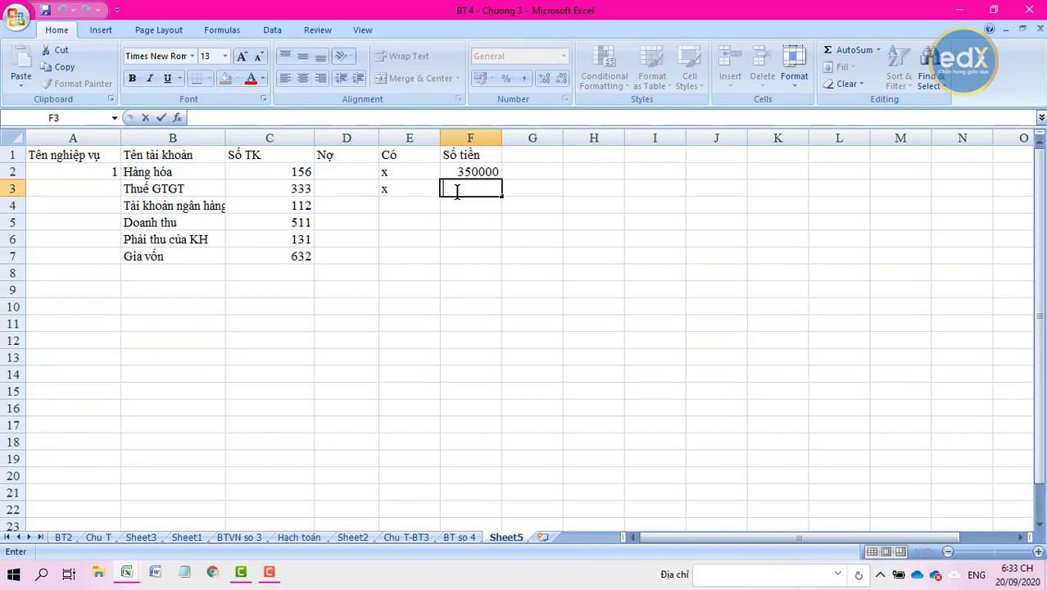
click(456, 539)
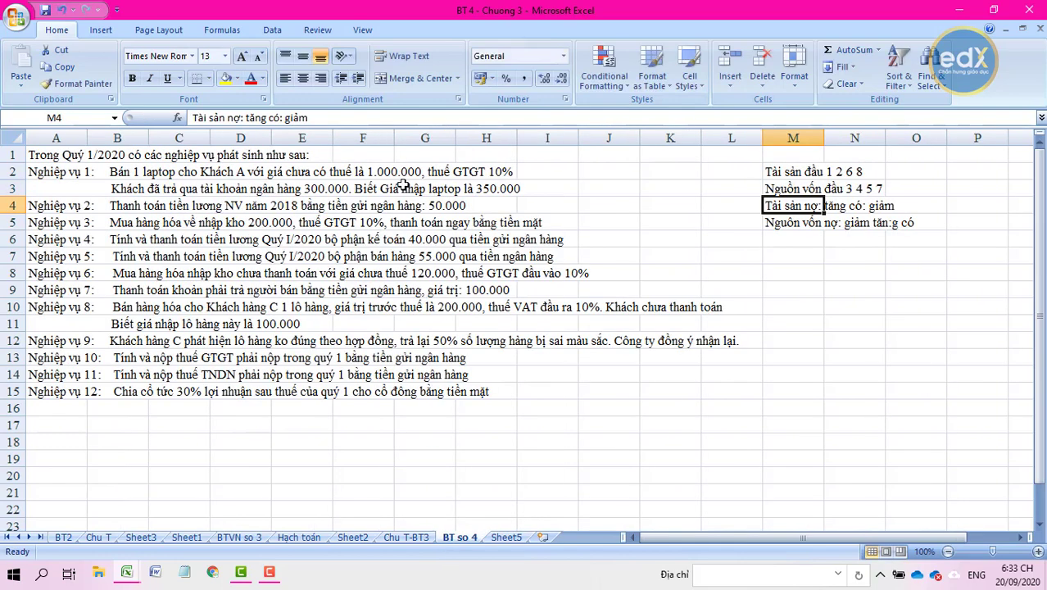
click(508, 538)
double_click(464, 188)
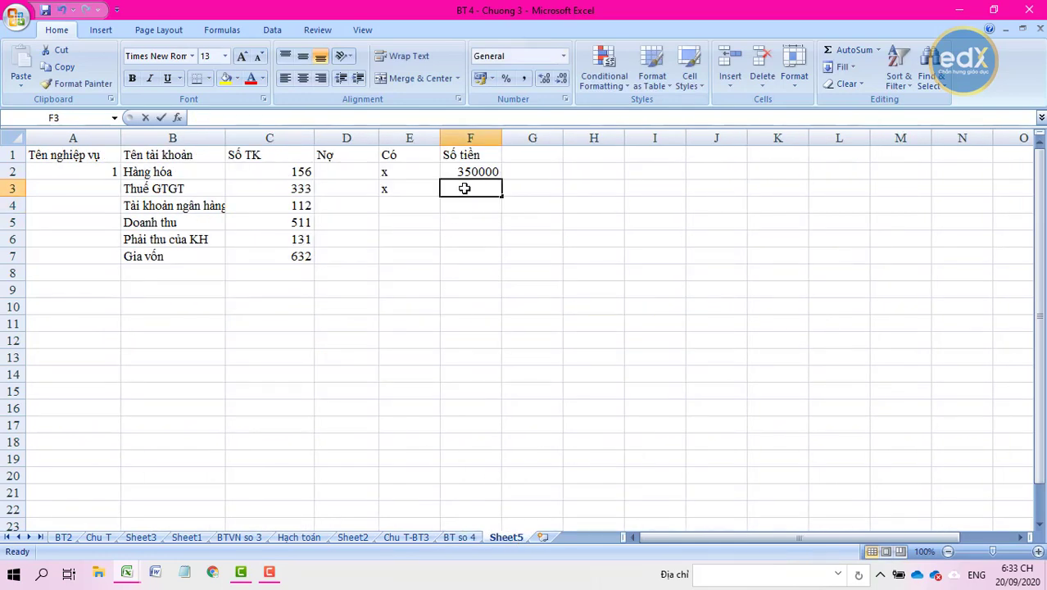
text(100000)
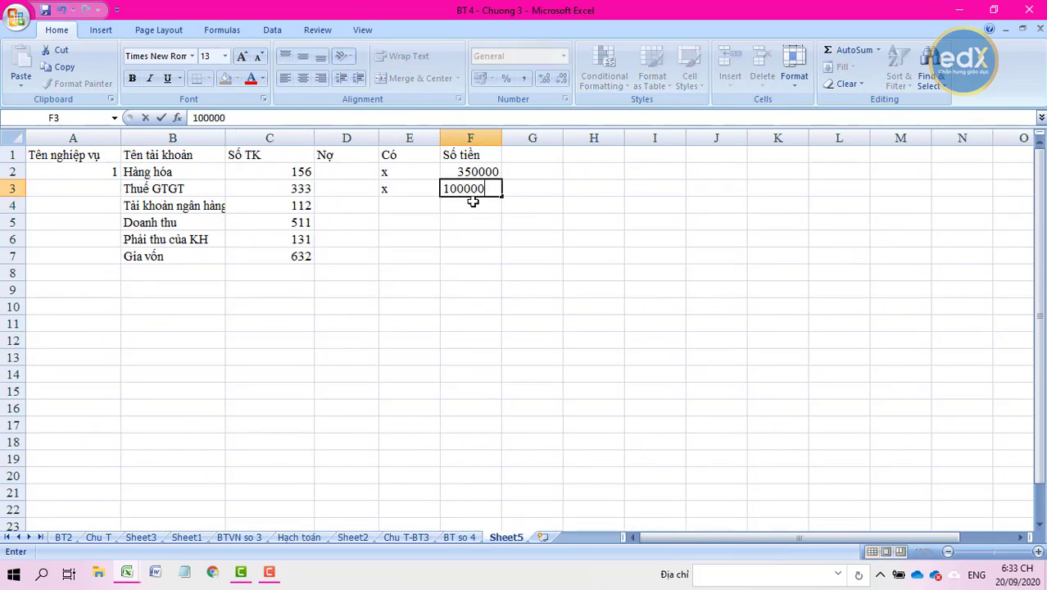
key(Return)
- Consult the customer's bank payment on BT so 4 and mark Tài khoản ngân hàng as debit with an "x" in Sheet5 cell D4
click(401, 204)
click(351, 208)
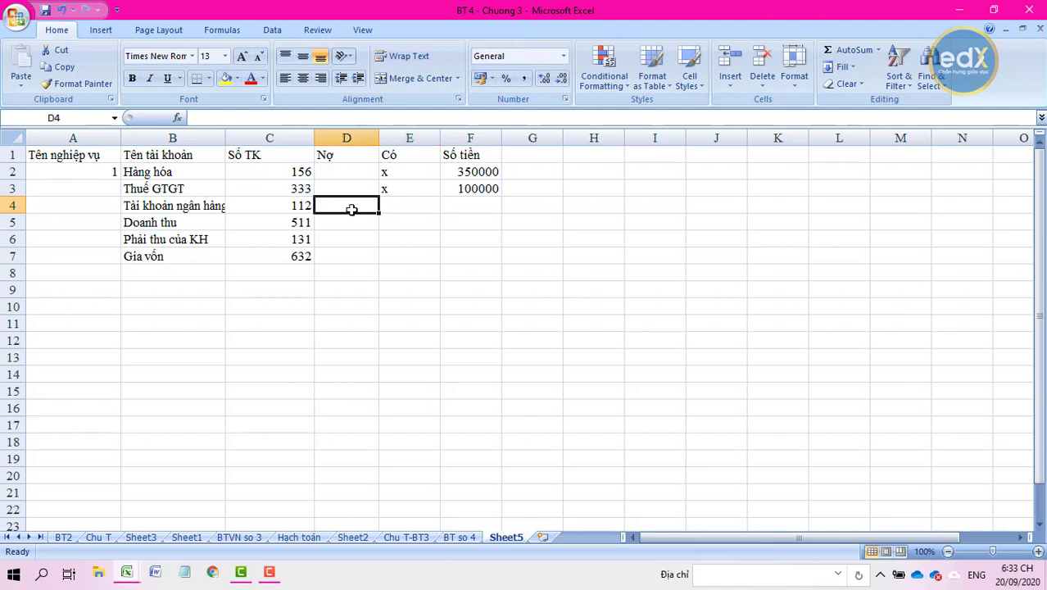
click(460, 538)
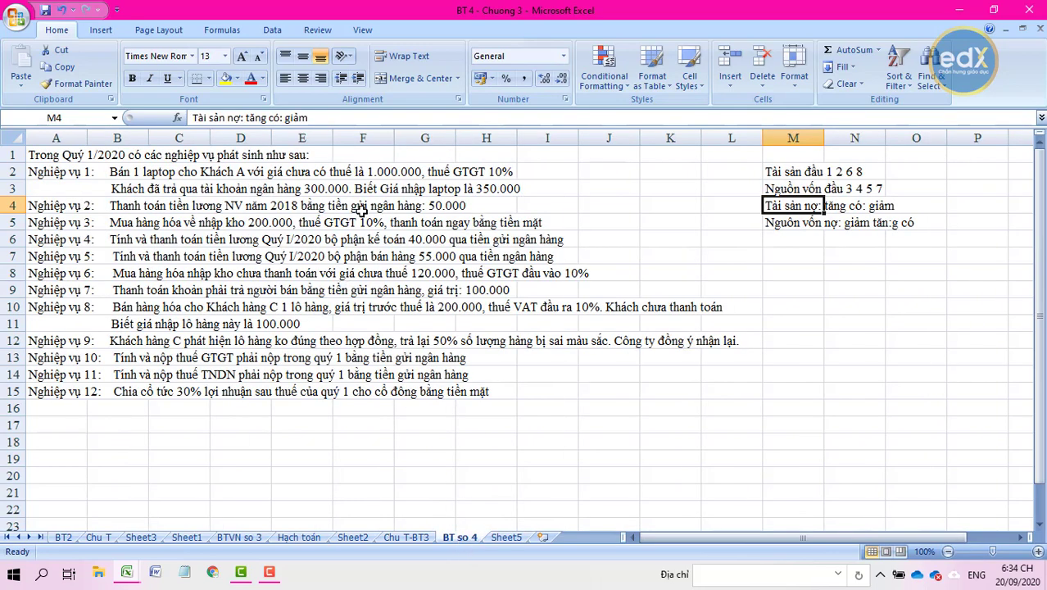
click(269, 189)
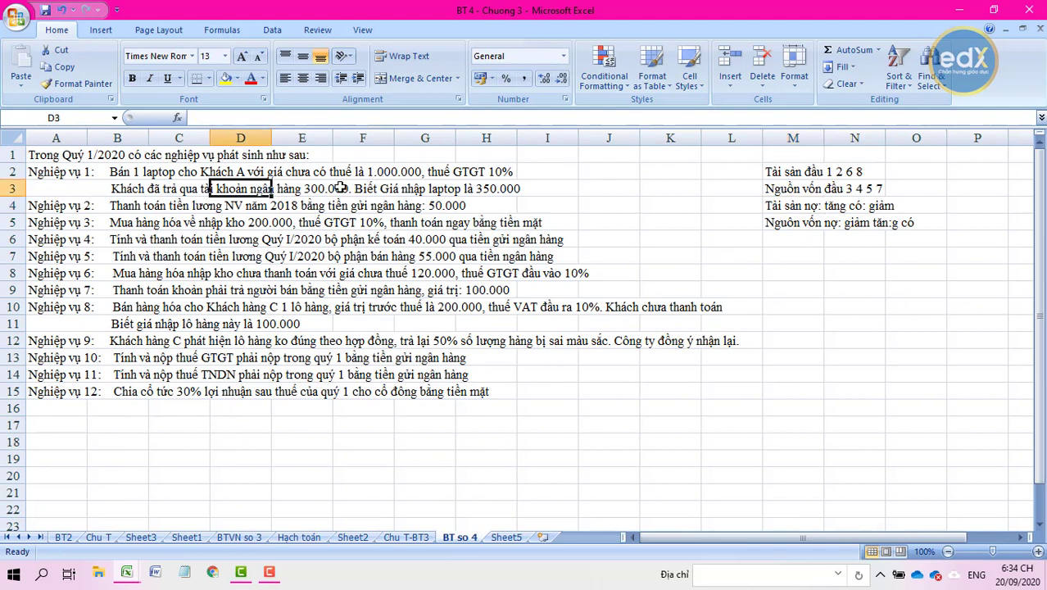
click(338, 189)
click(501, 538)
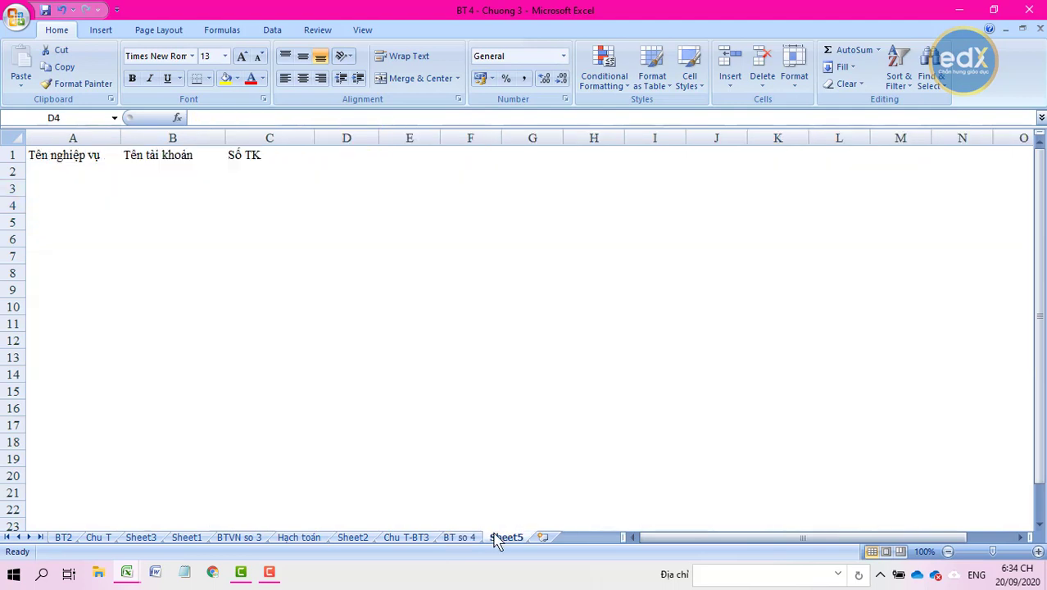
click(398, 210)
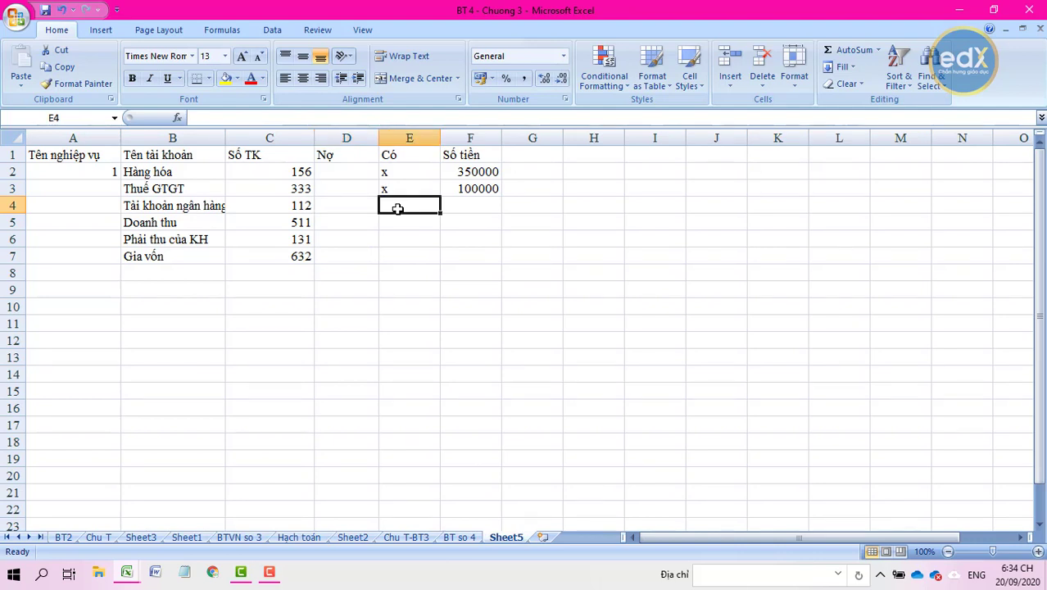
click(361, 208)
text(x)
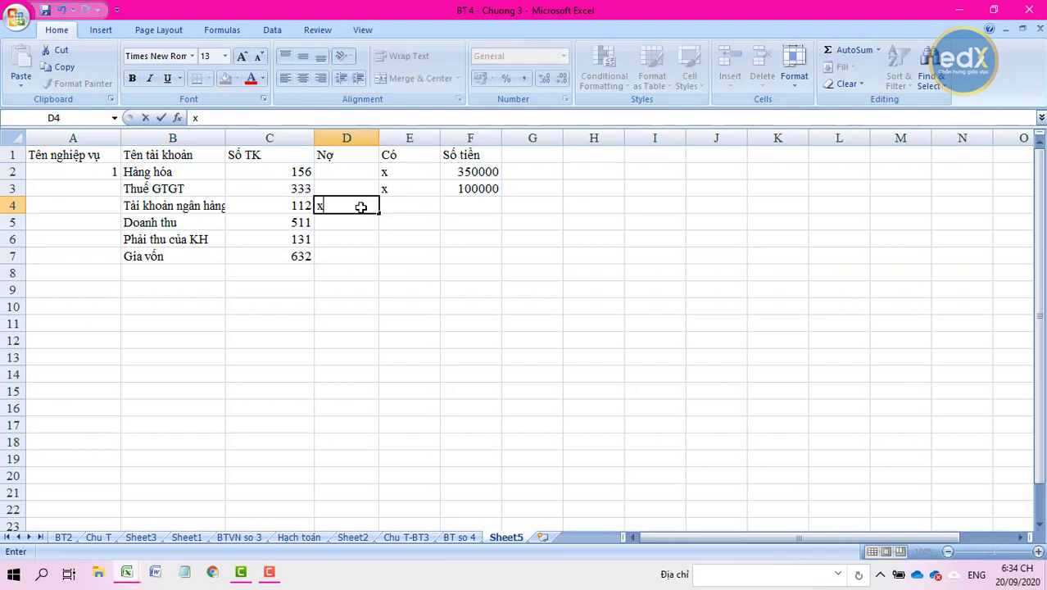
- Mark Doanh thu as credit with an "x" in cell E5 and Phải thu của KH as debit with an "x" in D6
click(363, 223)
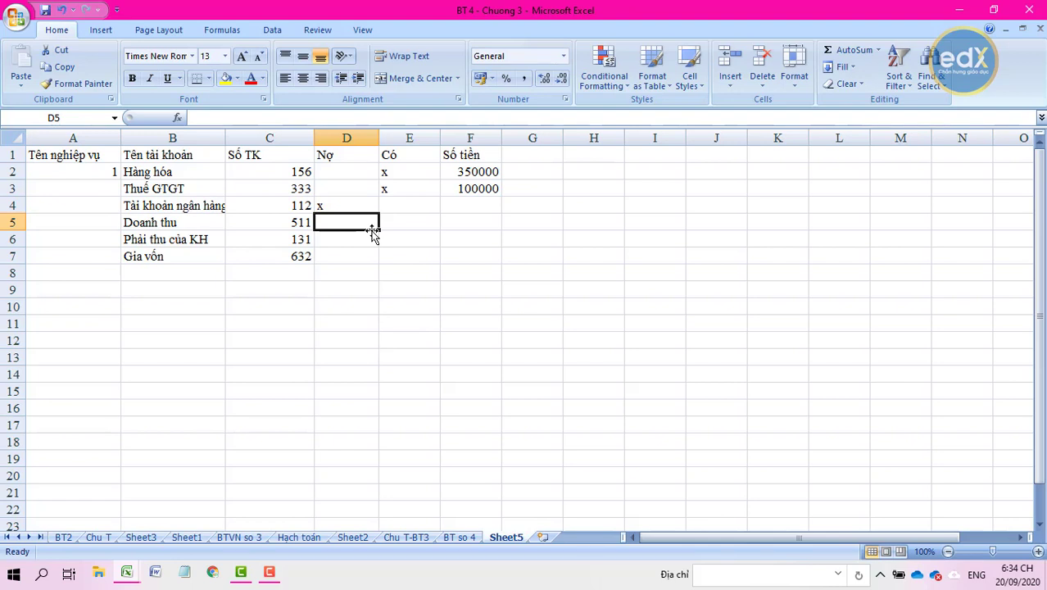
click(404, 225)
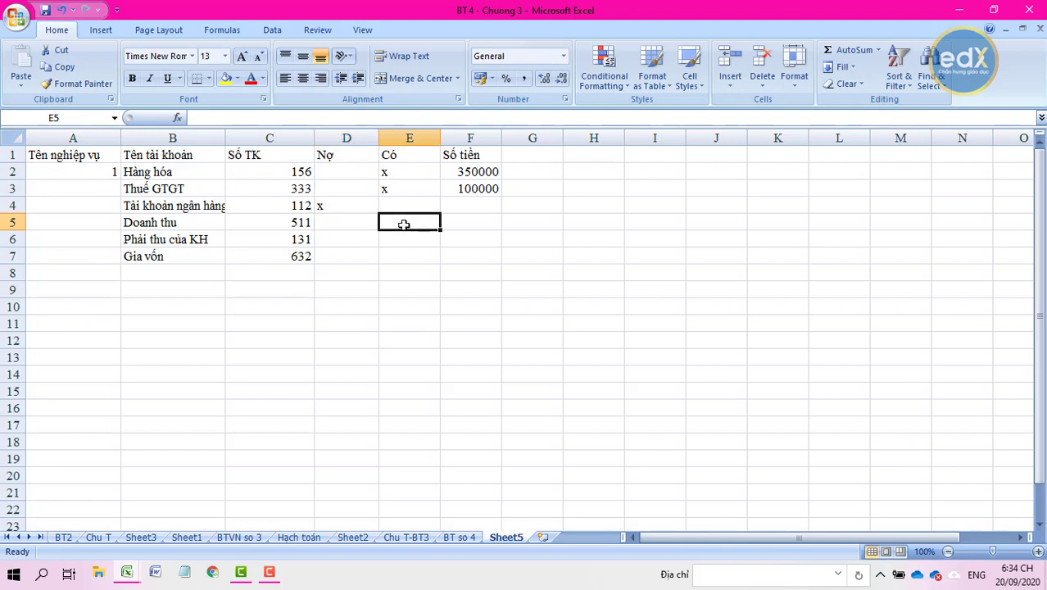
text(x)
click(345, 237)
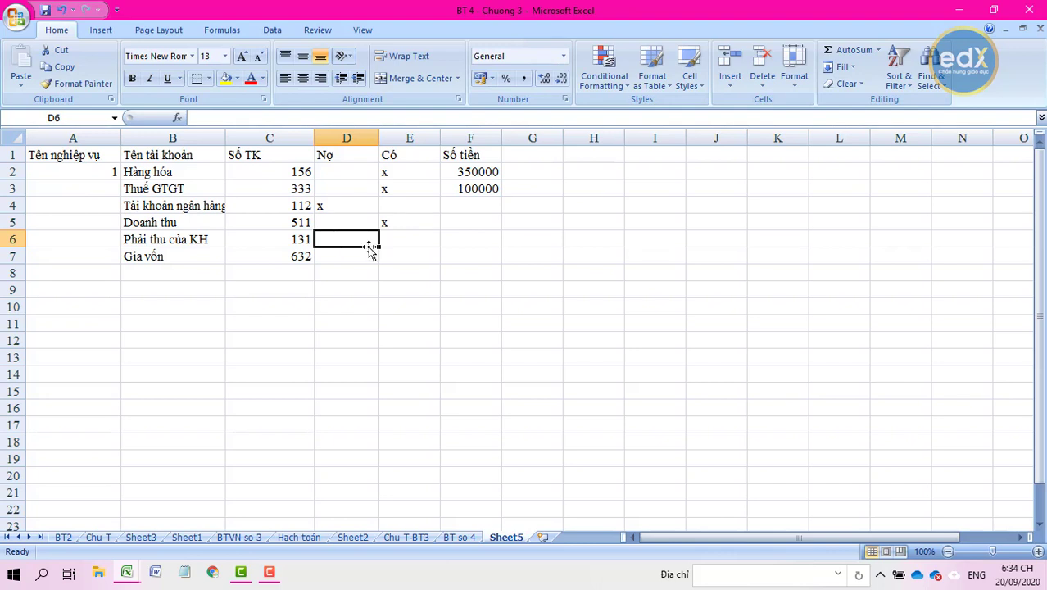
click(412, 239)
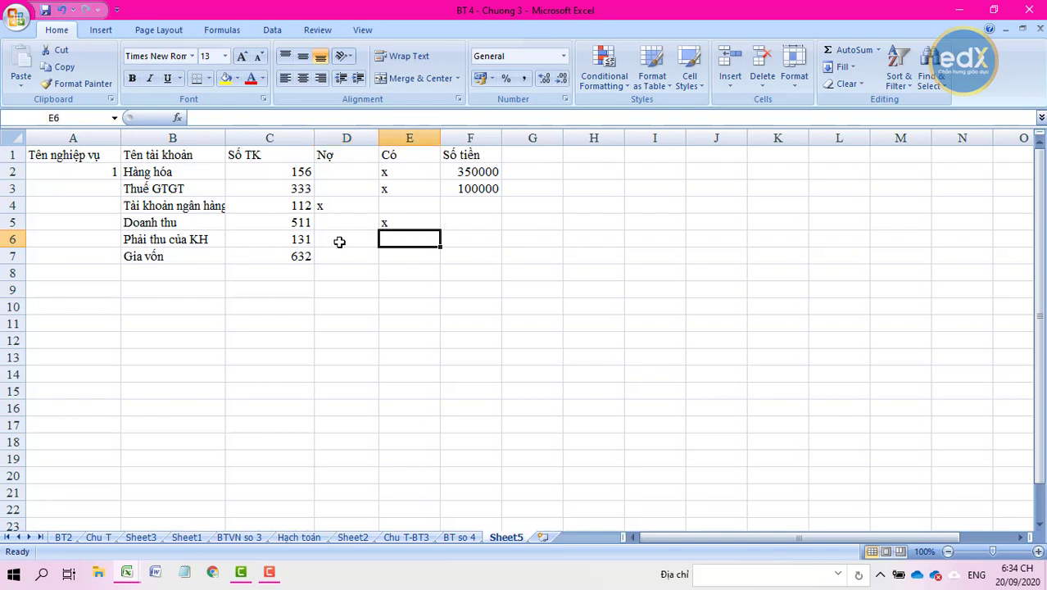
click(341, 242)
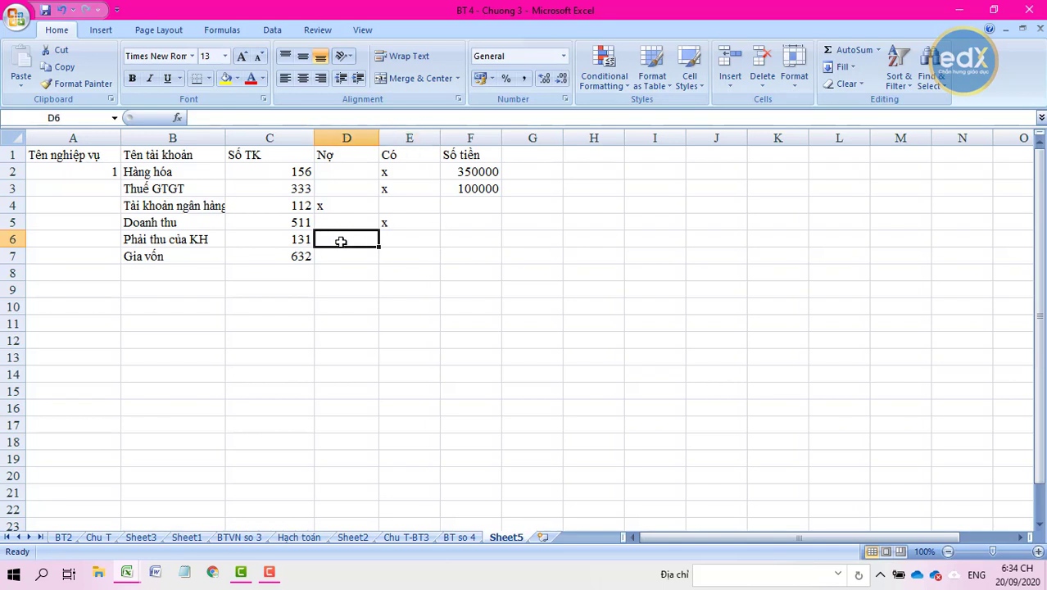
text(x)
- Mark the cost-of-goods account 632 as debit with an "x" in cell D7
click(348, 262)
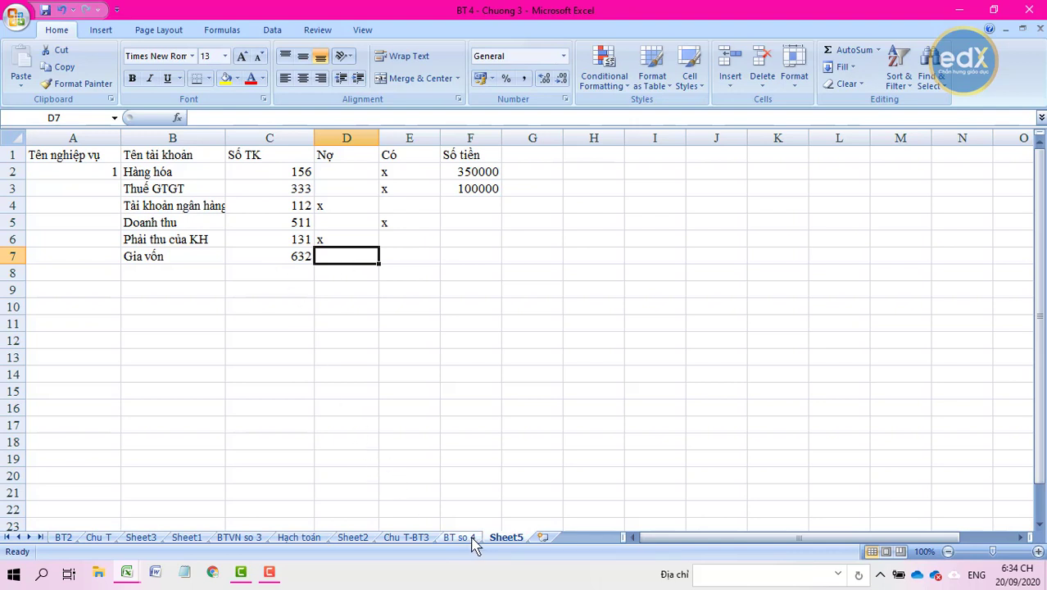
click(388, 254)
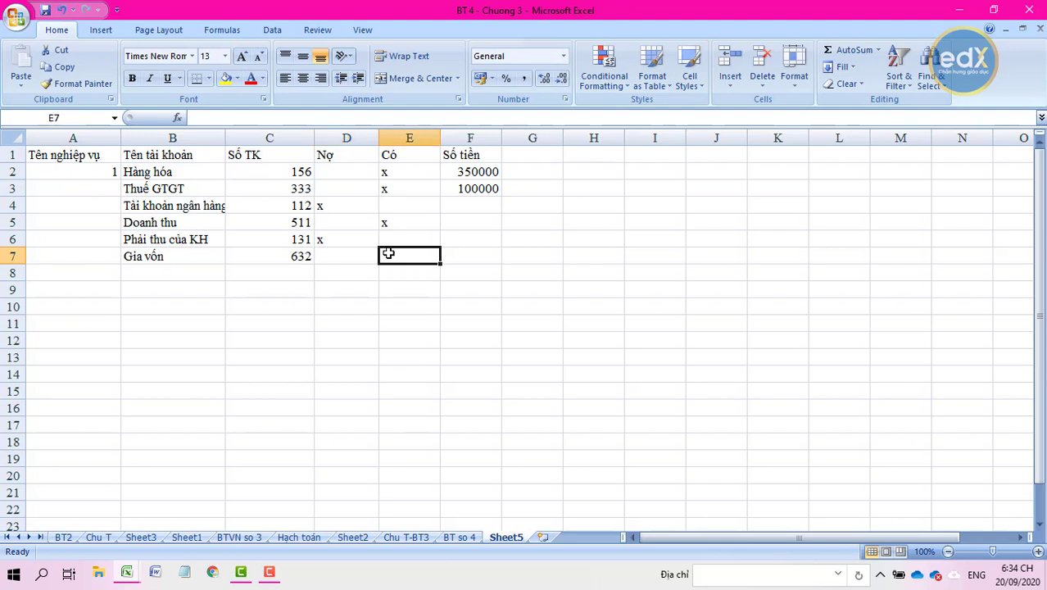
click(358, 256)
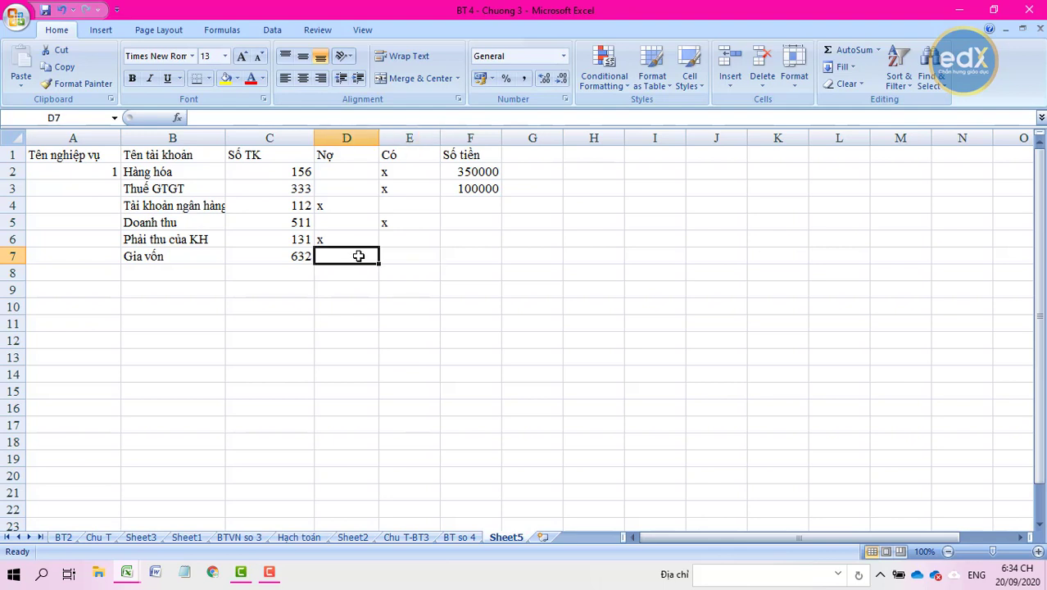
text(x)
click(415, 239)
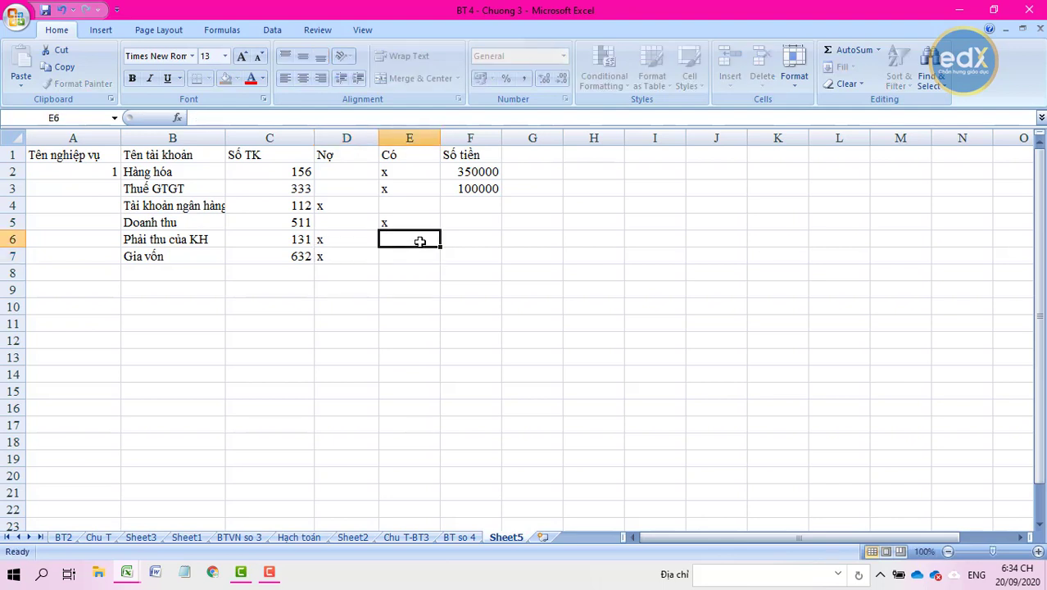
- Check transaction 1 on BT so 4 and enter the amounts 300000 for Tài khoản ngân hàng in F4 and 1000000 for Doanh thu in F5
click(480, 207)
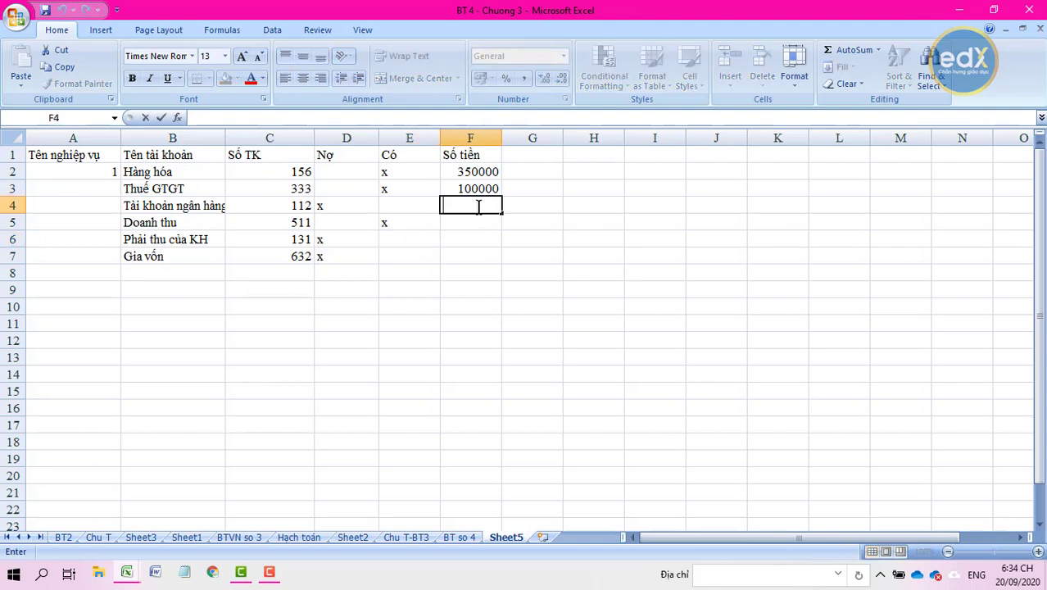
click(463, 538)
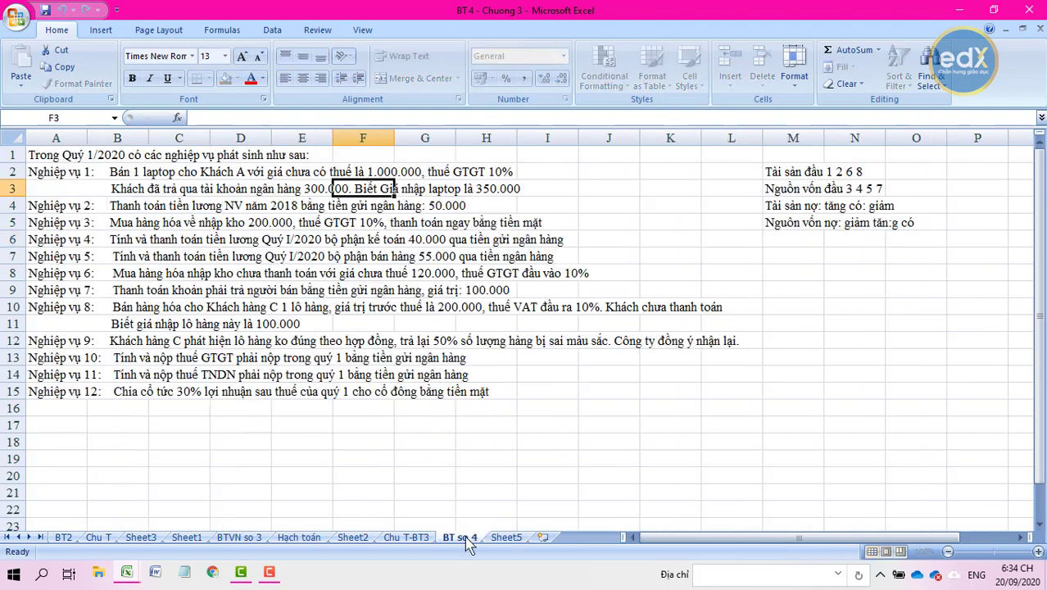
click(506, 538)
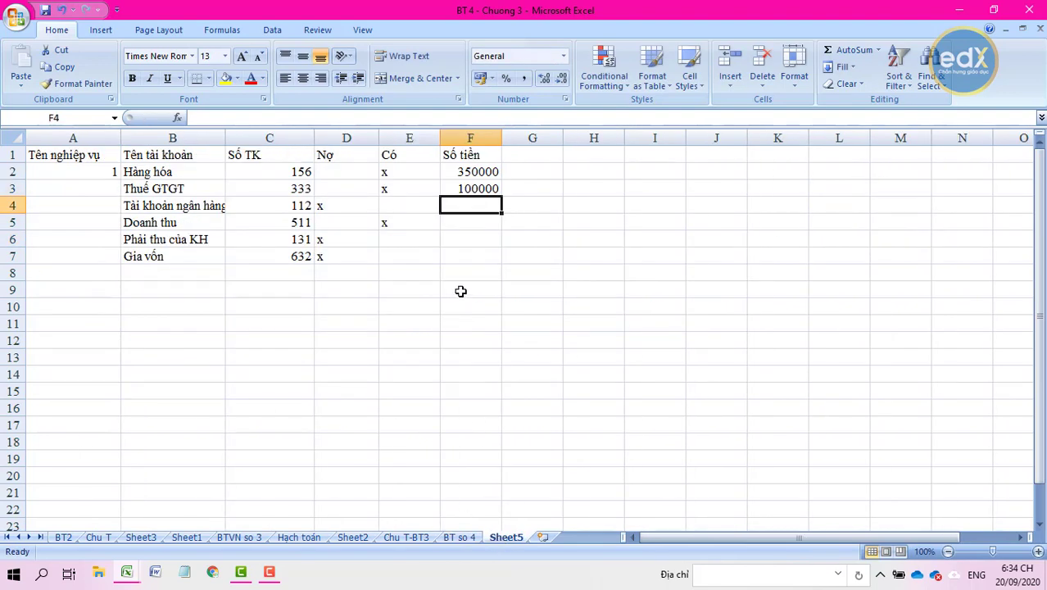
text(300000)
click(468, 229)
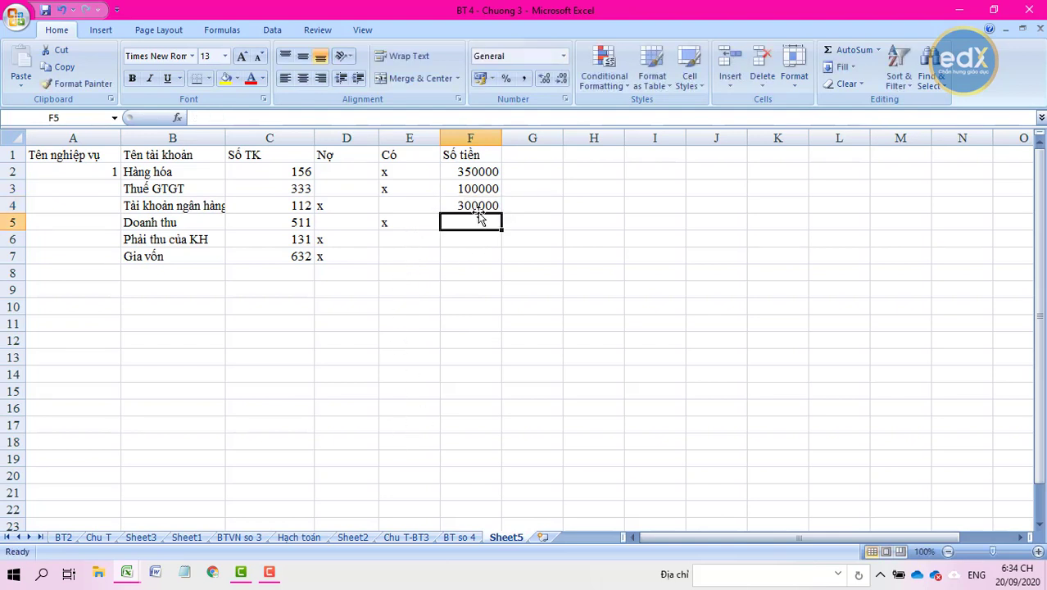
text(1000000)
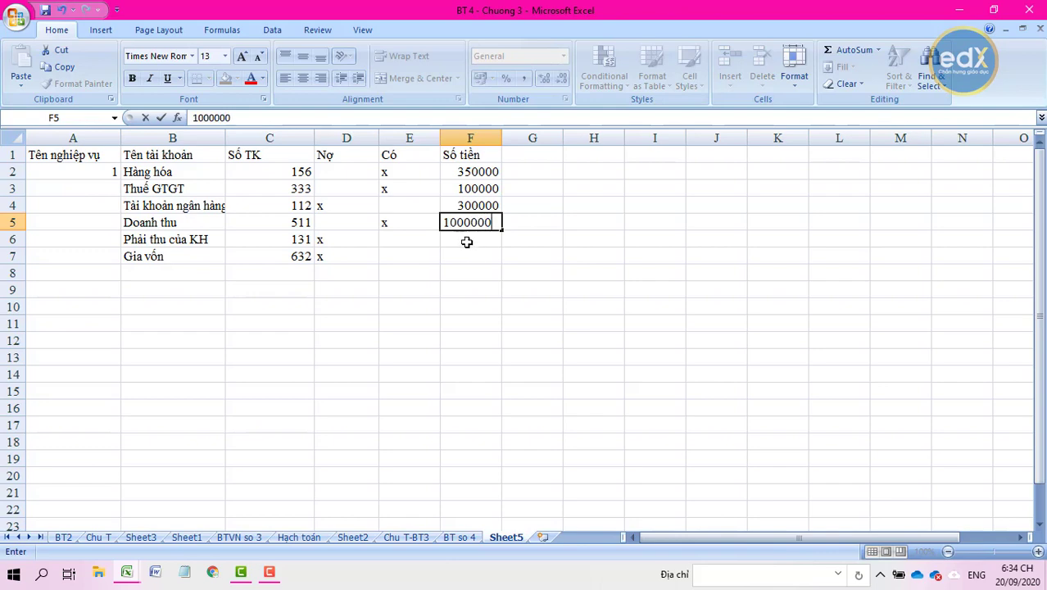
key(Return)
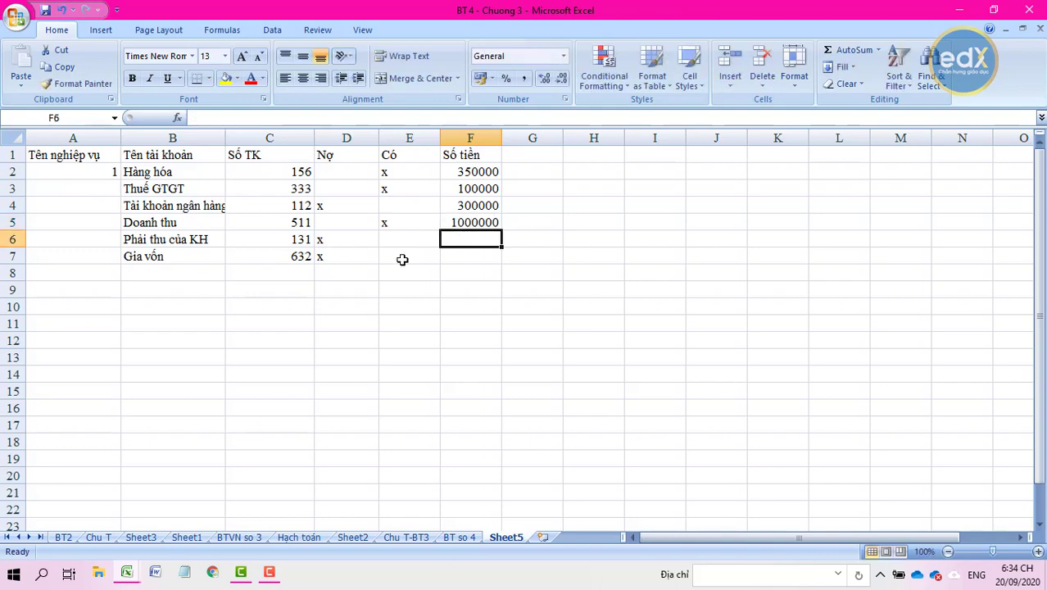
- Consult transaction 1 on the BT so 4 sheet and enter 800000 as the Phải thu của KH amount in Sheet5 cell F6
click(458, 534)
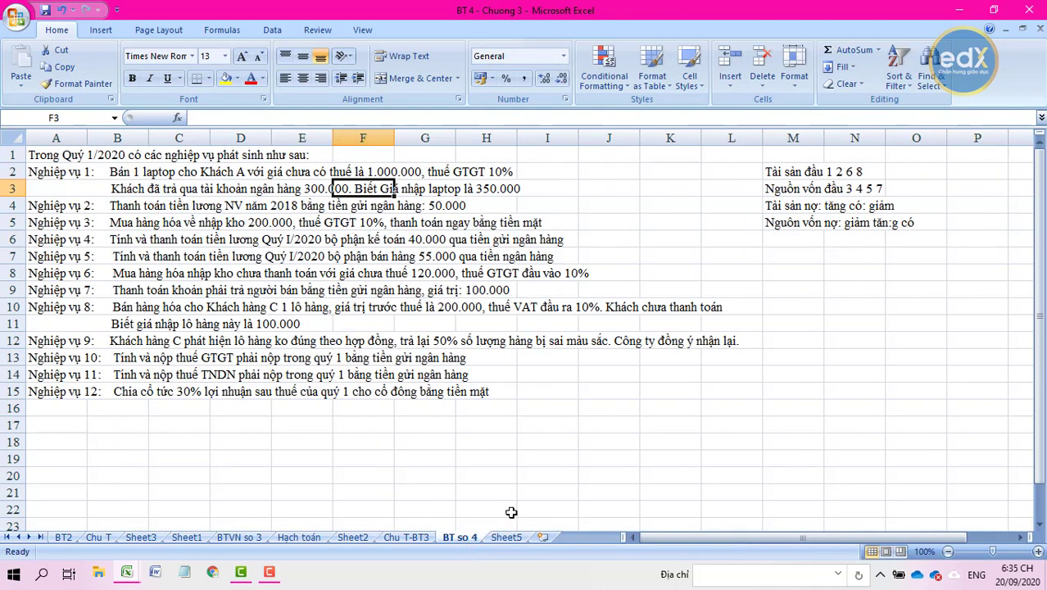
click(508, 539)
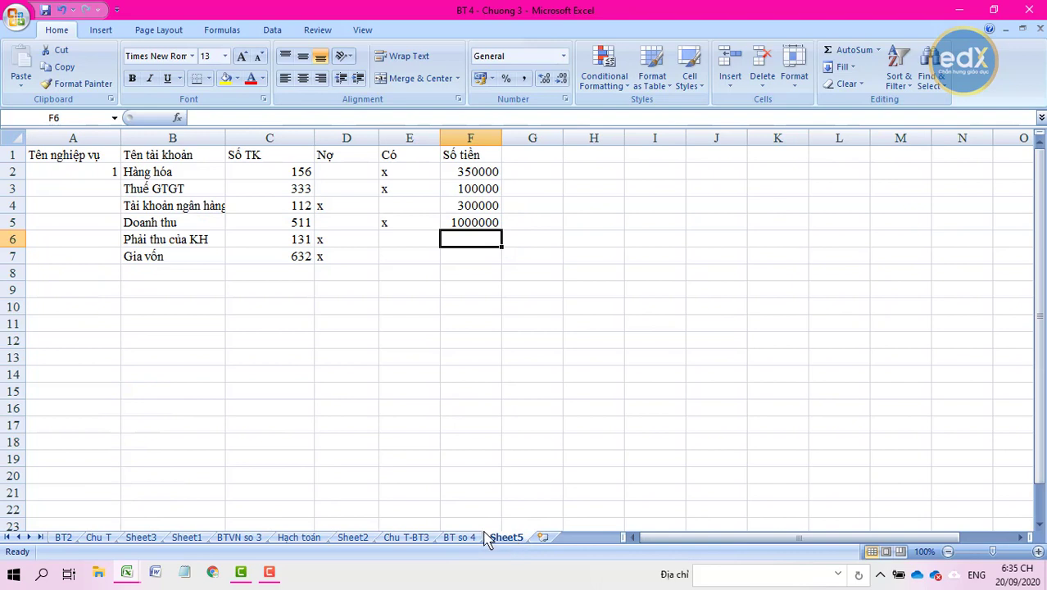
double_click(473, 241)
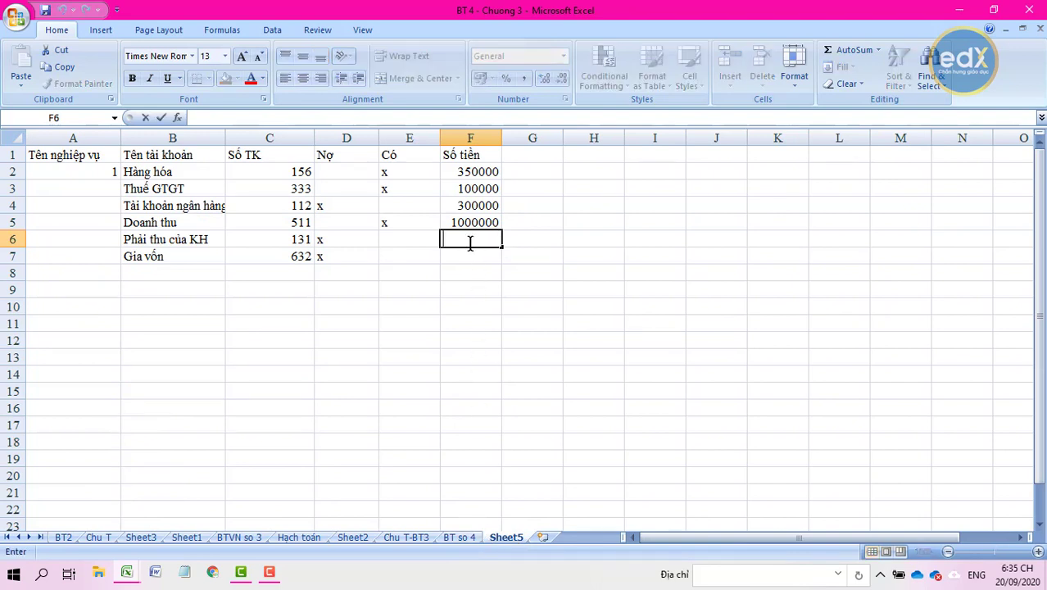
text(800000)
key(Return)
- Check the laptop's purchase price on BT so 4 and enter 350000 as the cost-of-goods amount in Sheet5 cell F7
click(455, 539)
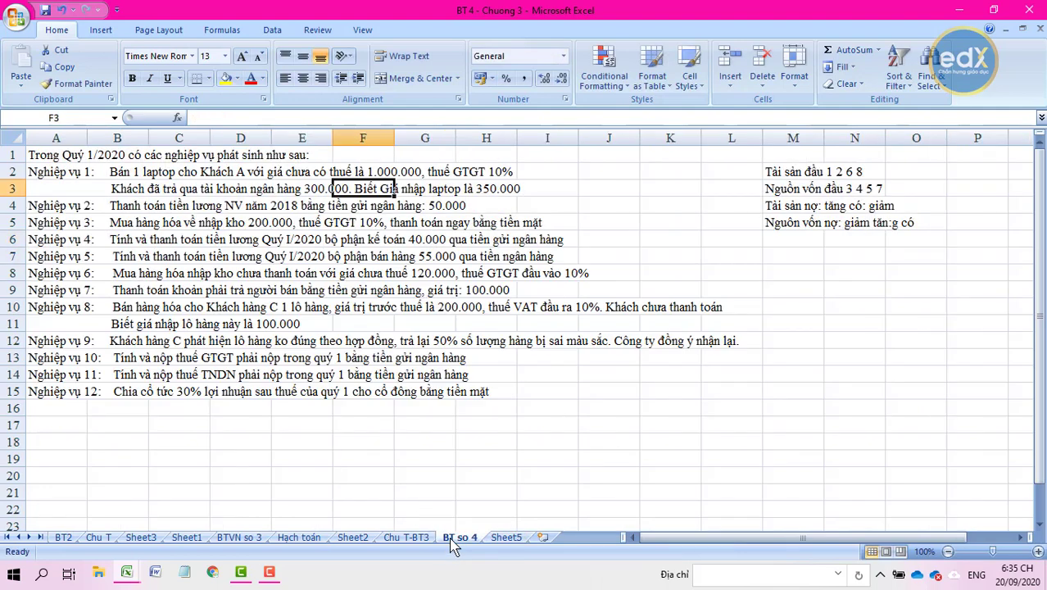
click(501, 538)
double_click(461, 261)
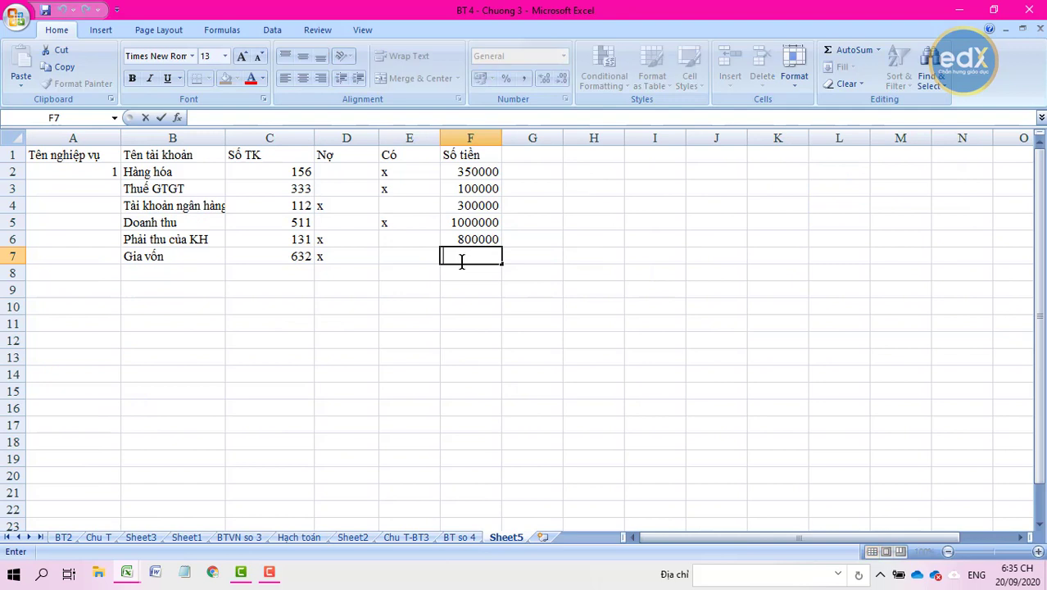
text(350000)
key(Return)
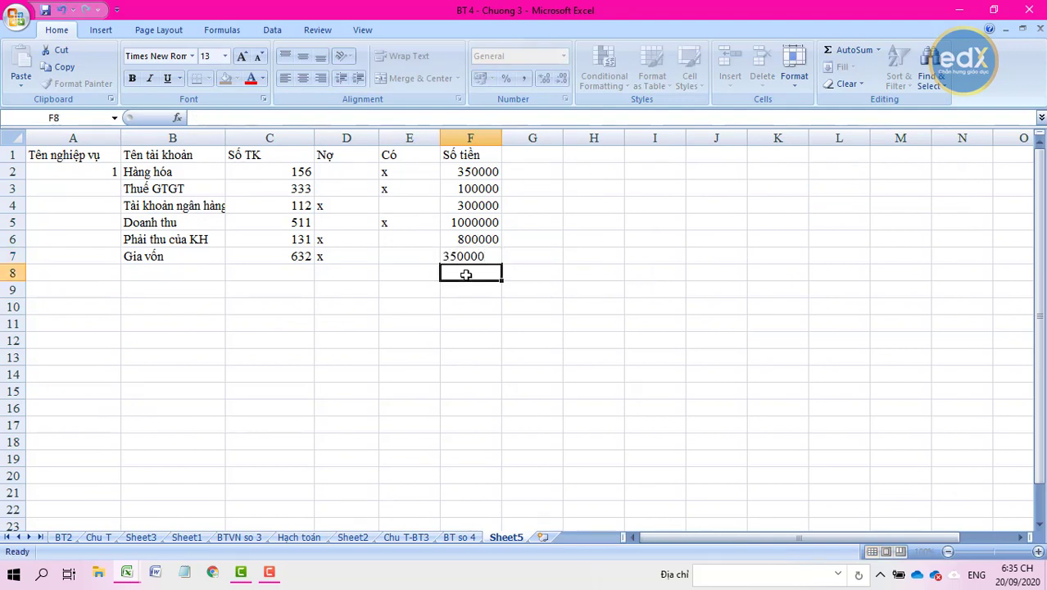
click(455, 251)
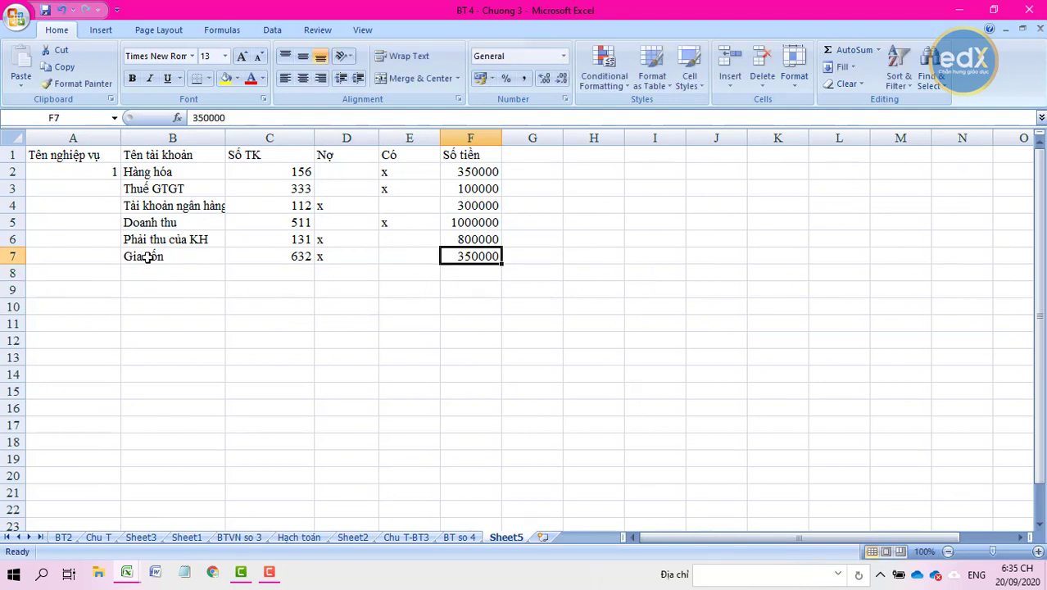
- Apply All Borders to the journal-entry table in cells A1:F7
click(73, 157)
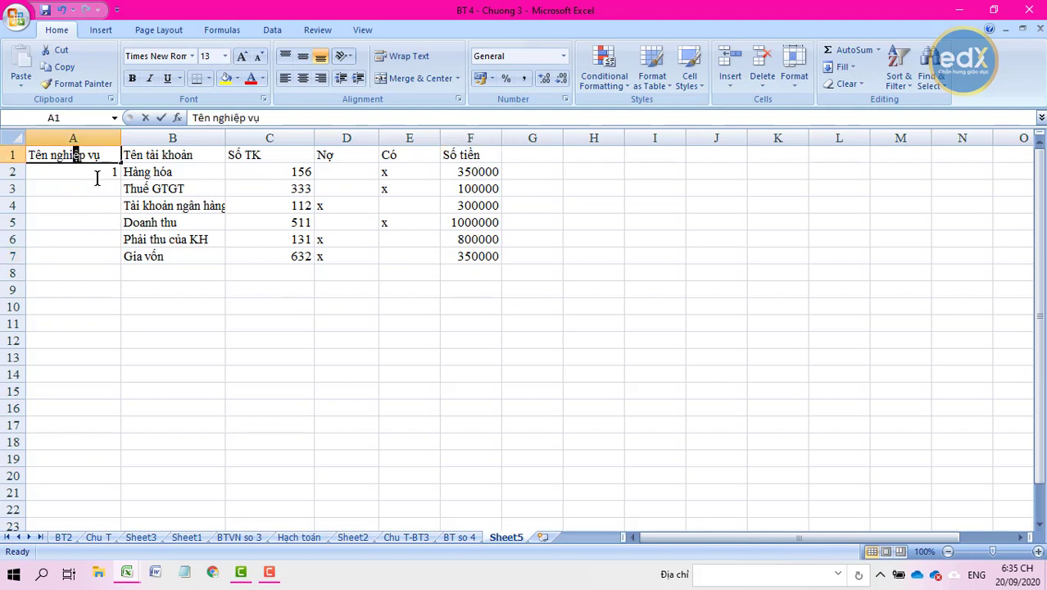
click(193, 217)
drag(113, 161, 484, 258)
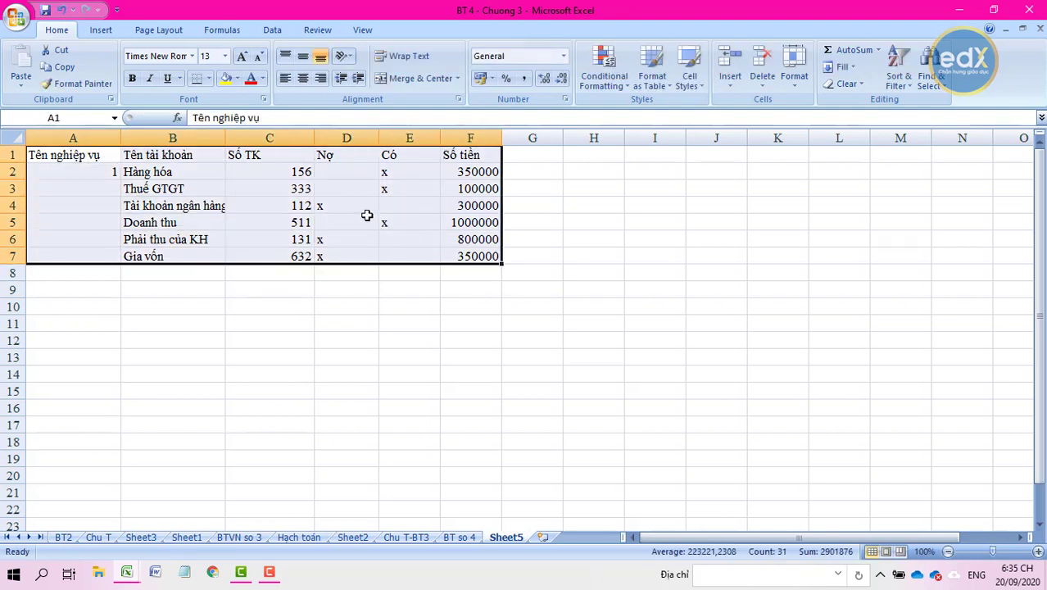
click(209, 79)
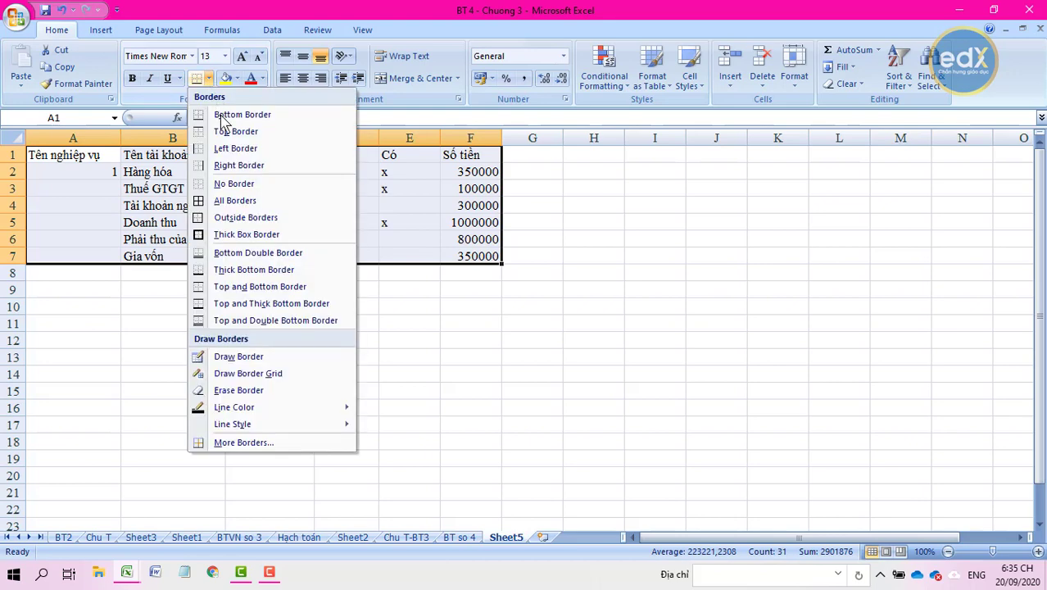
click(239, 207)
- Merge and center cells A2:A7 so transaction number 1 spans all its account rows
click(164, 205)
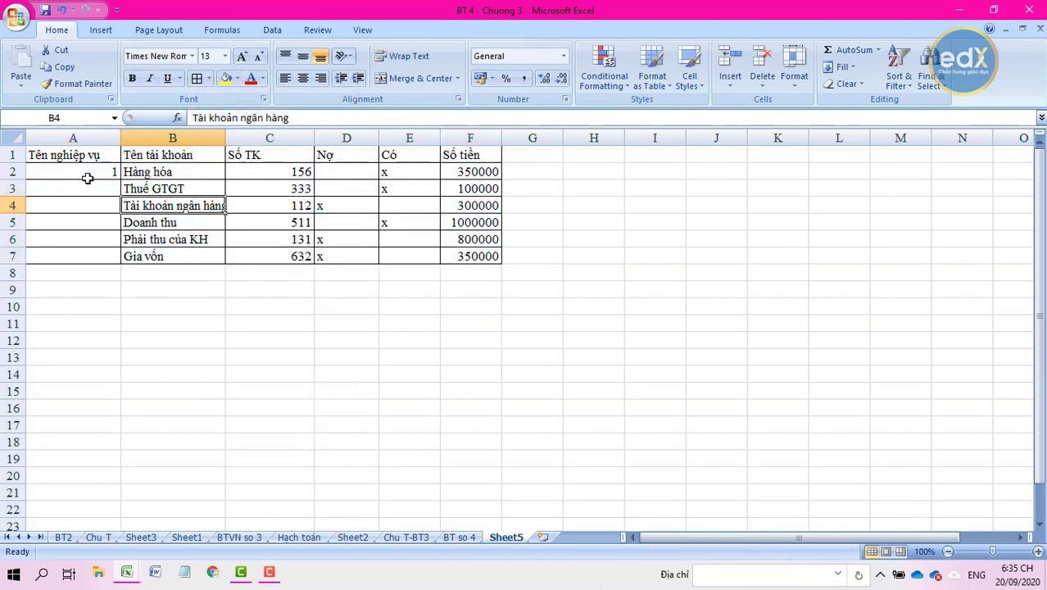
drag(87, 175, 96, 251)
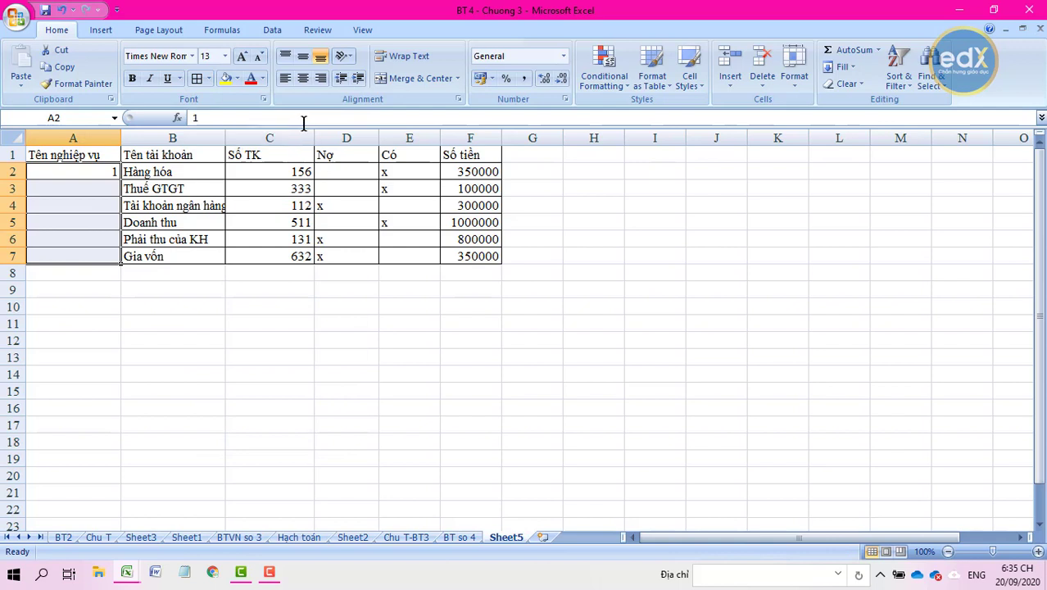
click(391, 77)
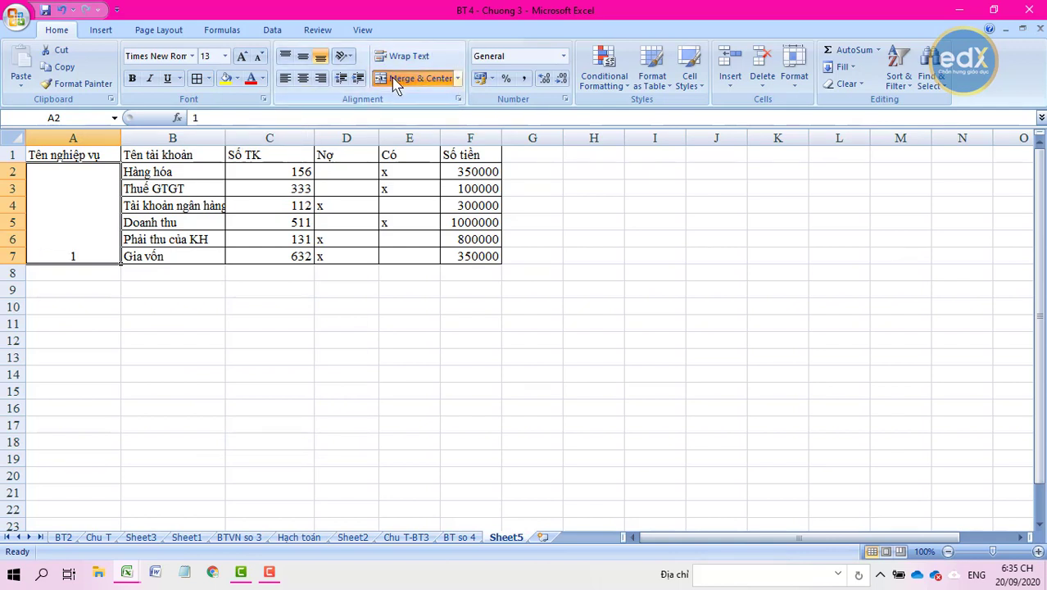
click(270, 206)
click(190, 307)
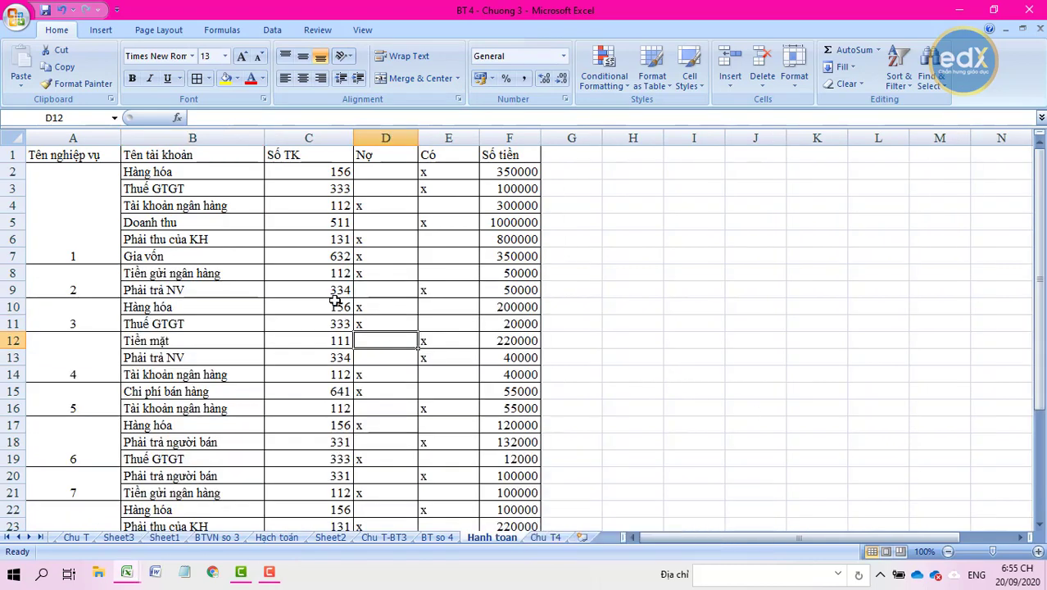
- Copy the Số TK account numbers in C2:C31 of the completed journal table on the Hanh toan sheet
scroll(334, 300, down, 1)
scroll(334, 300, up, 1)
drag(307, 172, 319, 492)
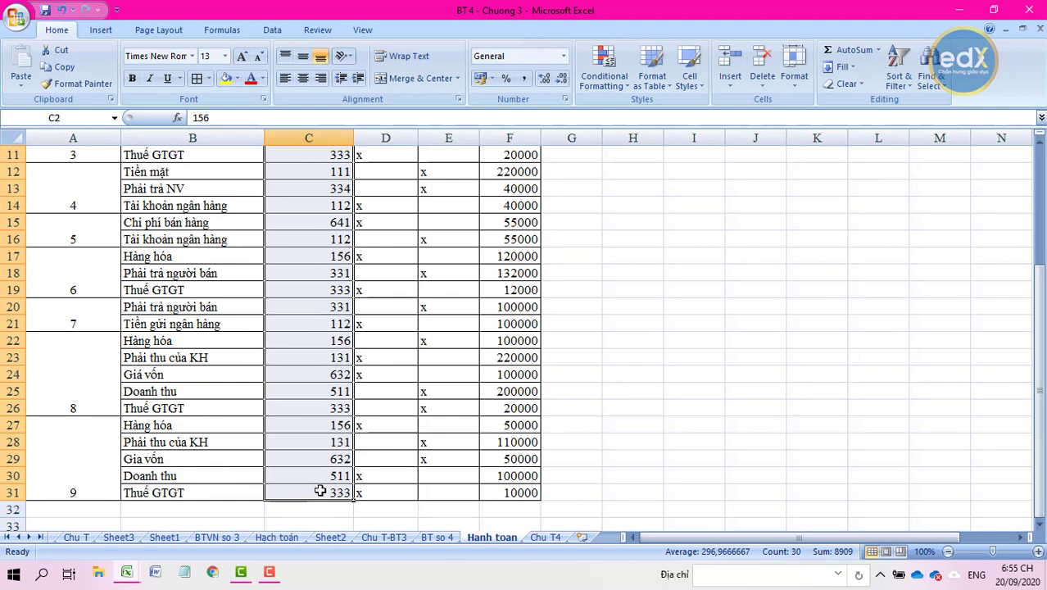
key(ctrl+c)
- Enter the header "Tên TK" in cell A1 of the Chu T4 sheet
click(536, 537)
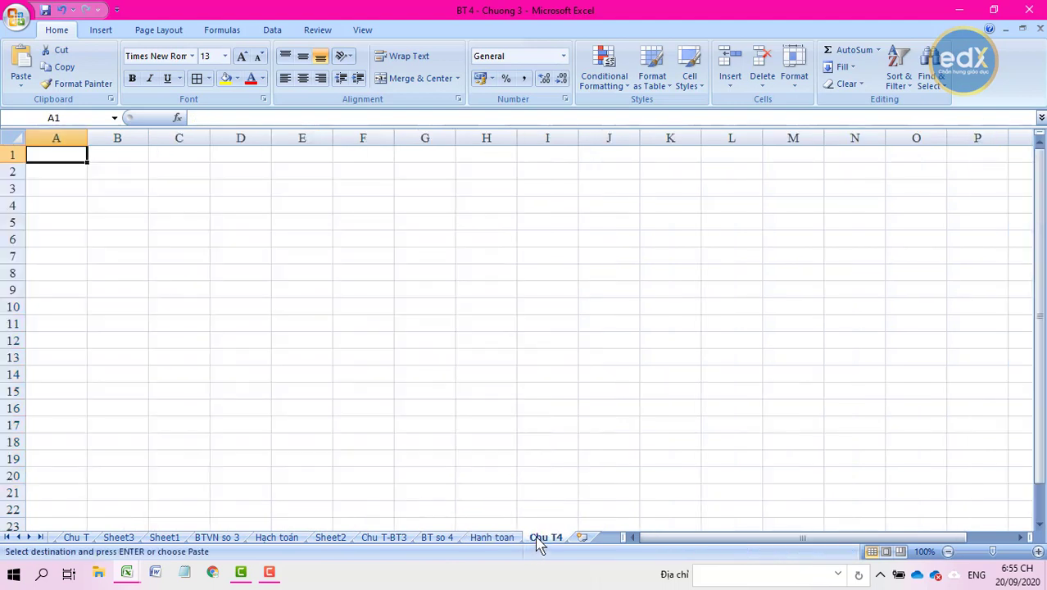
double_click(71, 156)
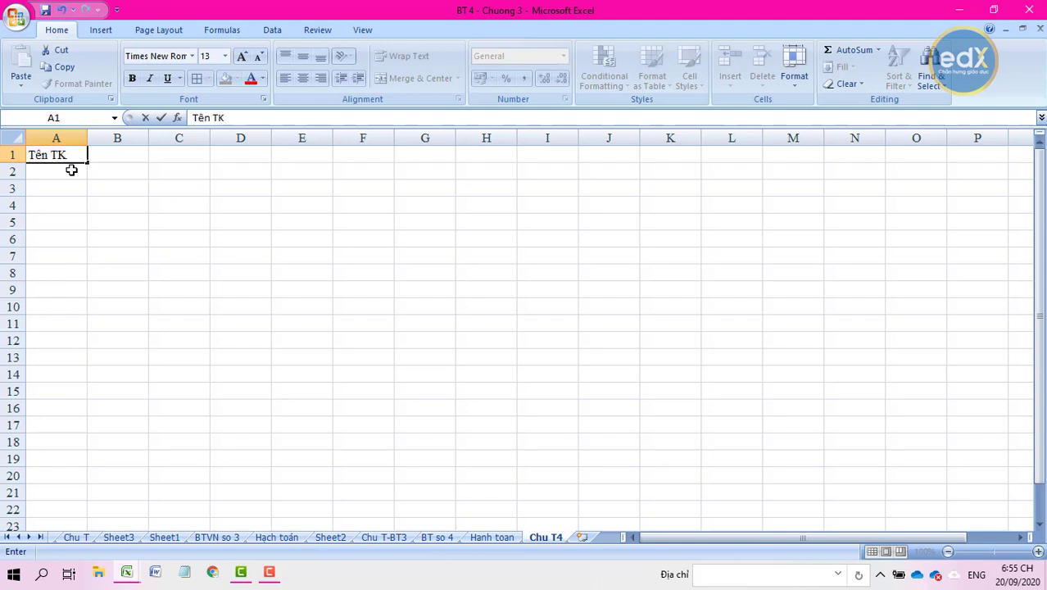
click(71, 170)
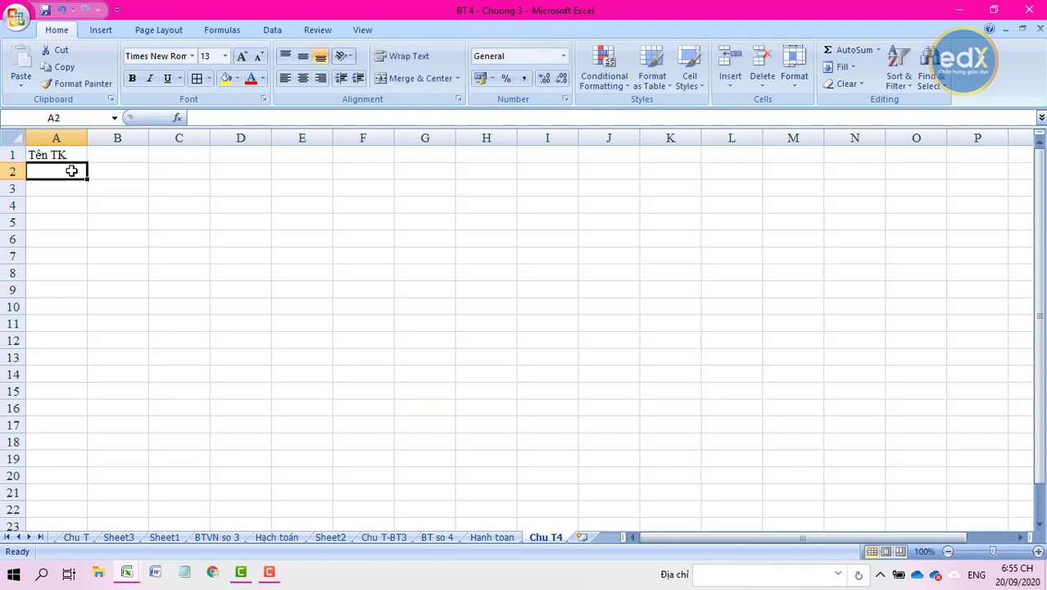
- Copy the Số TK account numbers from C2:C31 of the Hanh toan sheet into column A of Chu T4, starting at A2
click(492, 536)
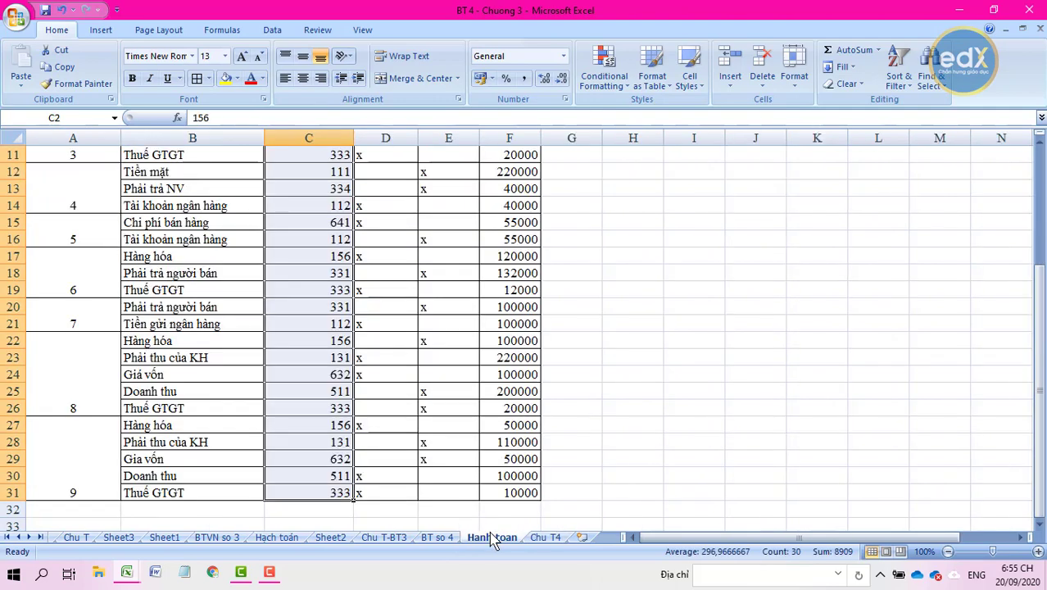
key(ctrl+c)
click(543, 537)
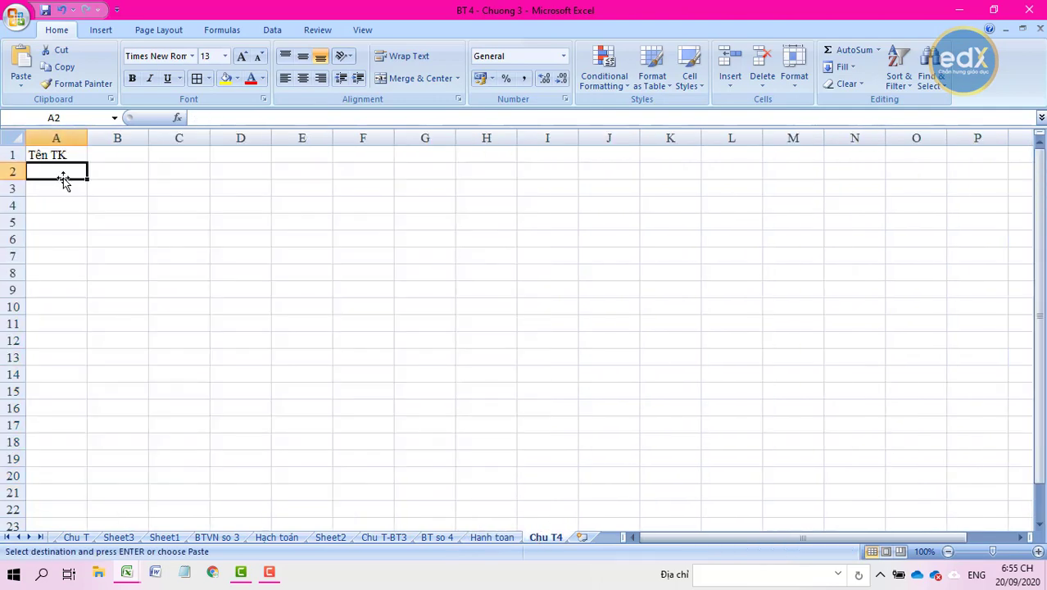
key(ctrl+v)
click(111, 187)
scroll(111, 185, up, 1)
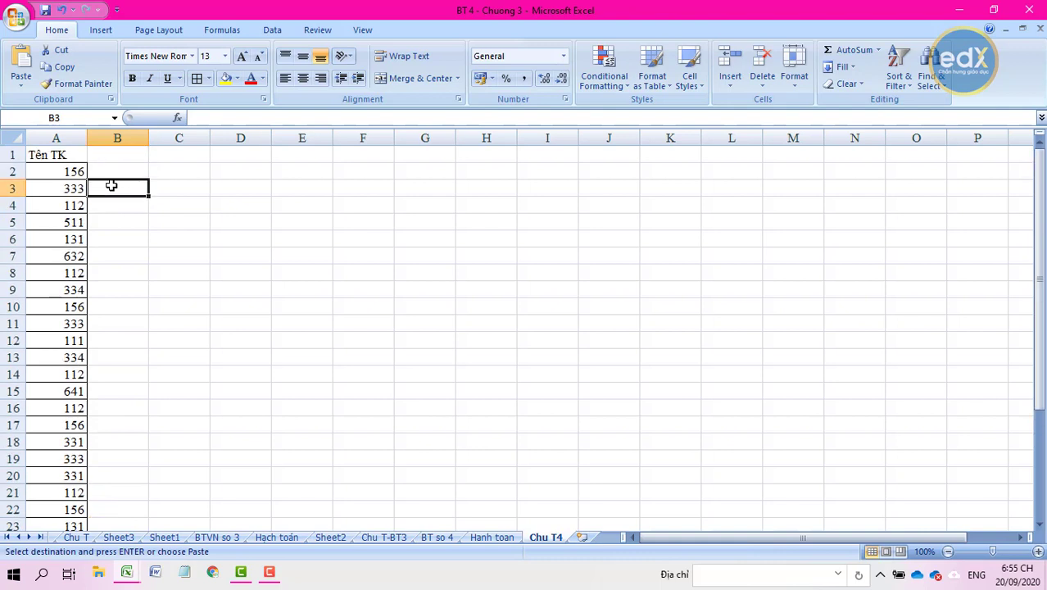
- Remove the duplicate account numbers from the Tên TK column, treating the first row as a header
click(73, 174)
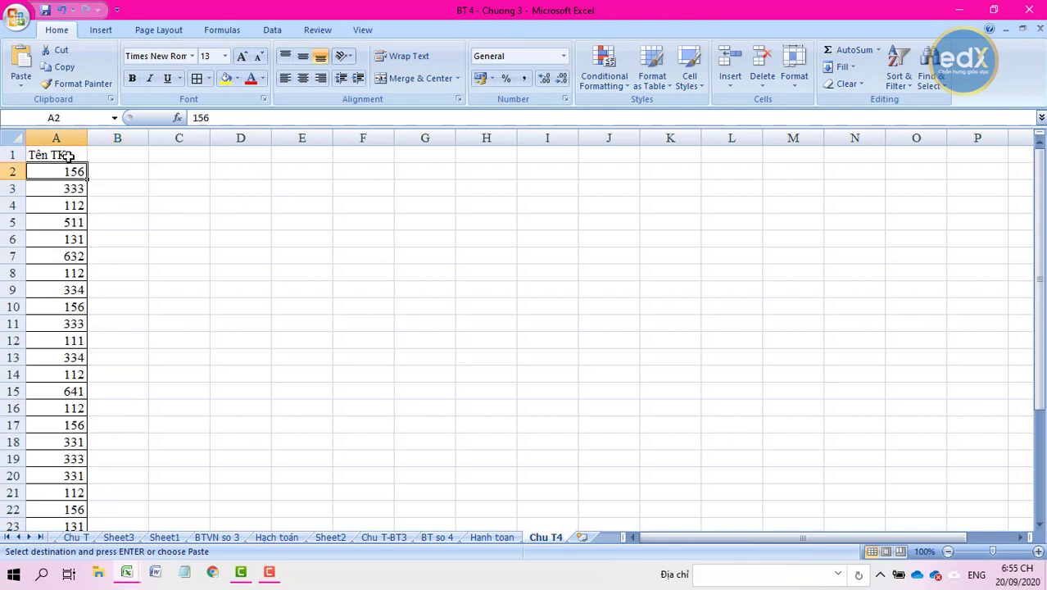
click(69, 156)
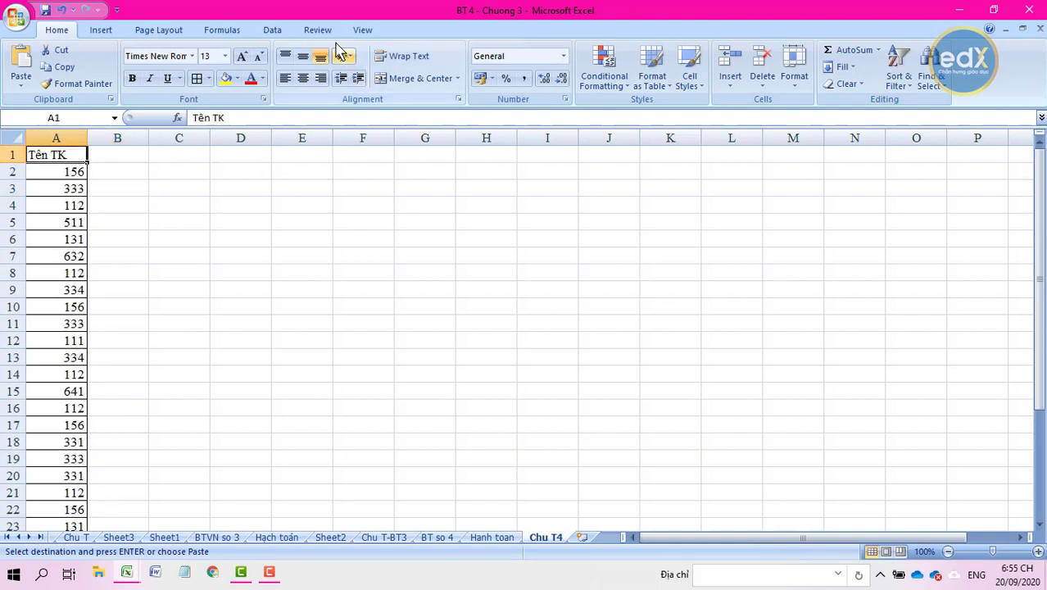
click(284, 30)
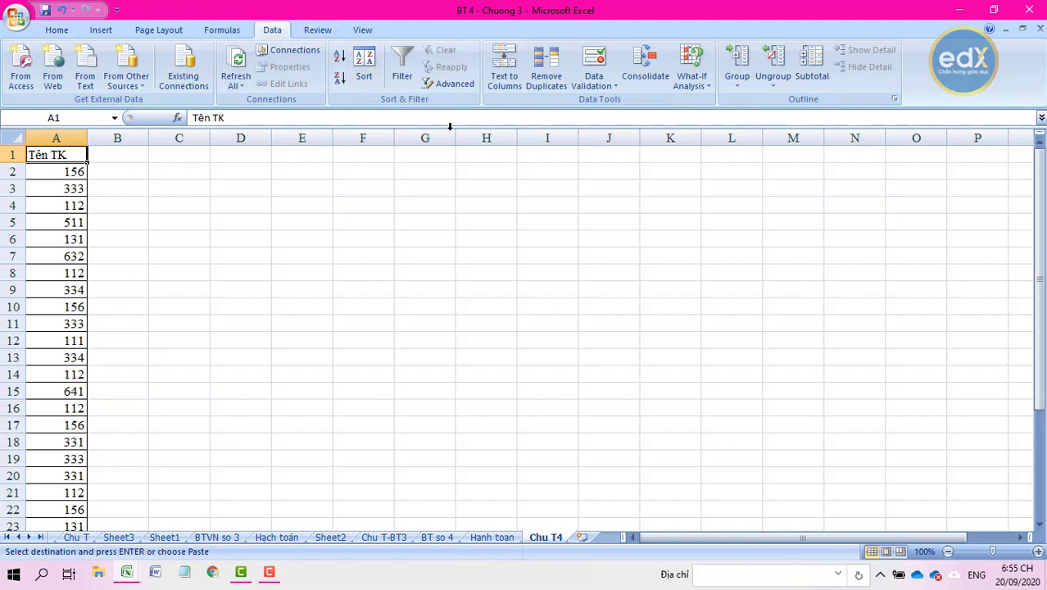
click(531, 86)
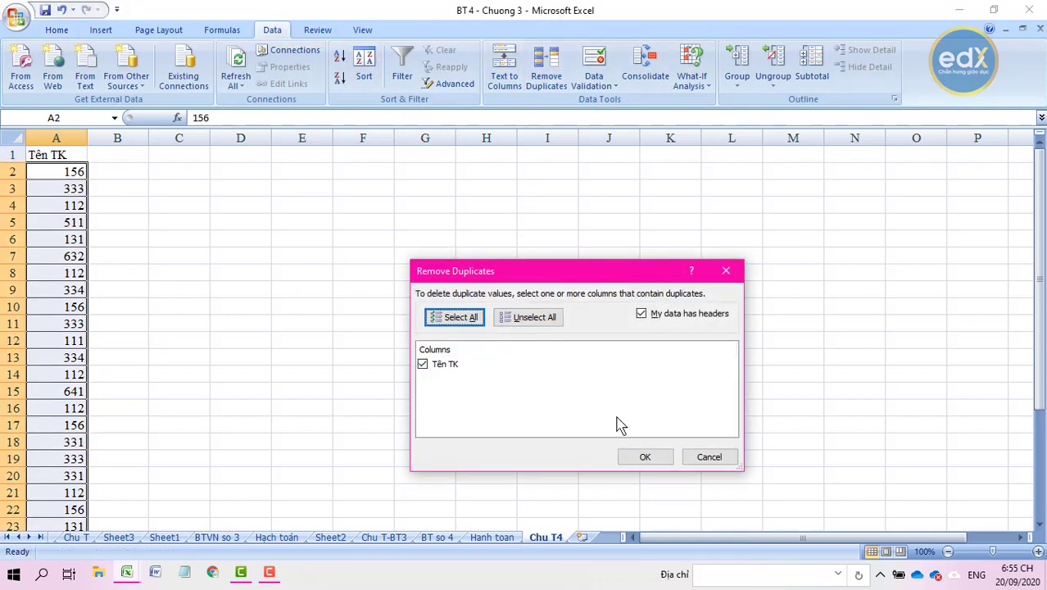
click(636, 458)
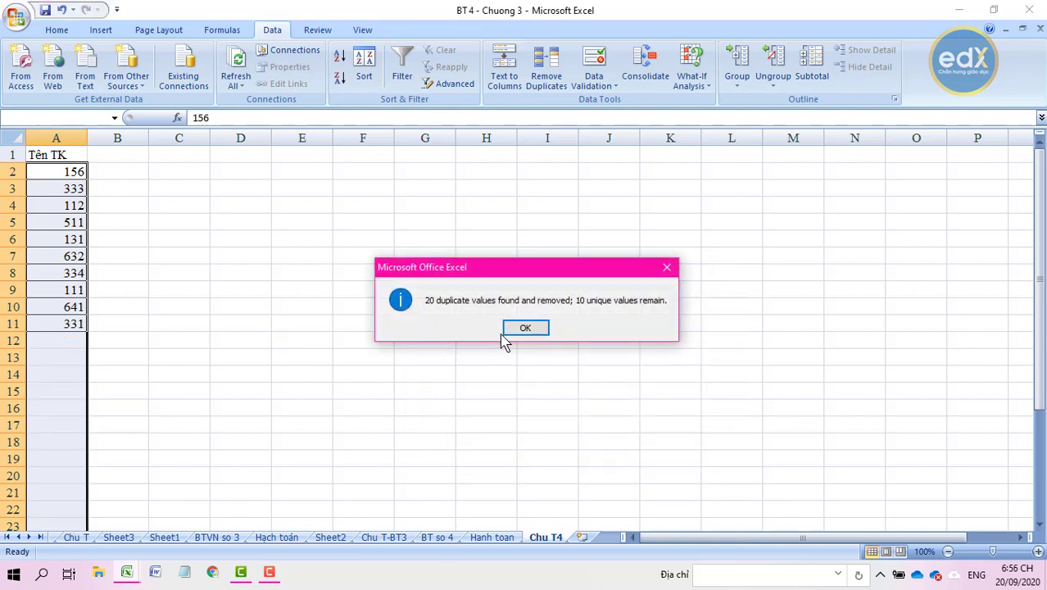
click(510, 328)
click(213, 288)
scroll(146, 253, down, 1)
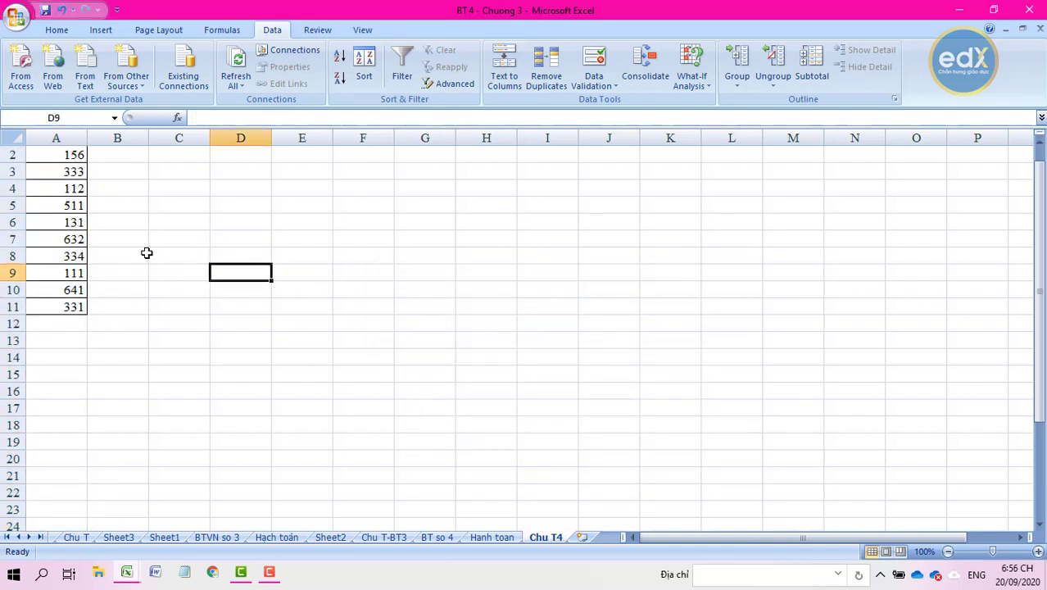
scroll(147, 253, up, 1)
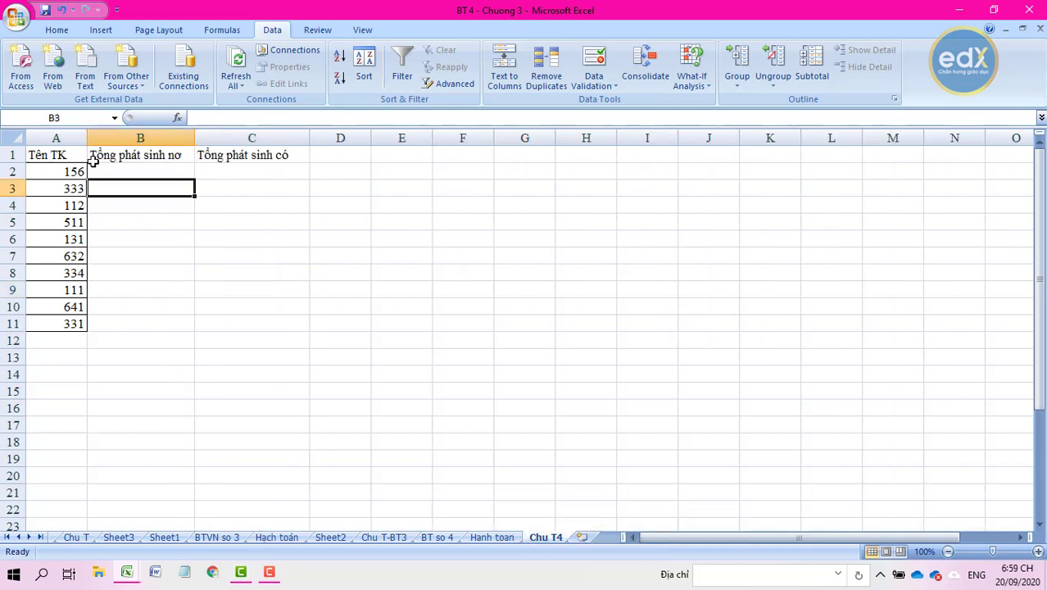
- Start a SUMIFS formula in B2 of Chu T4 with the absolute sum range 'Hanh toan'!$F$1:$F$31
click(130, 173)
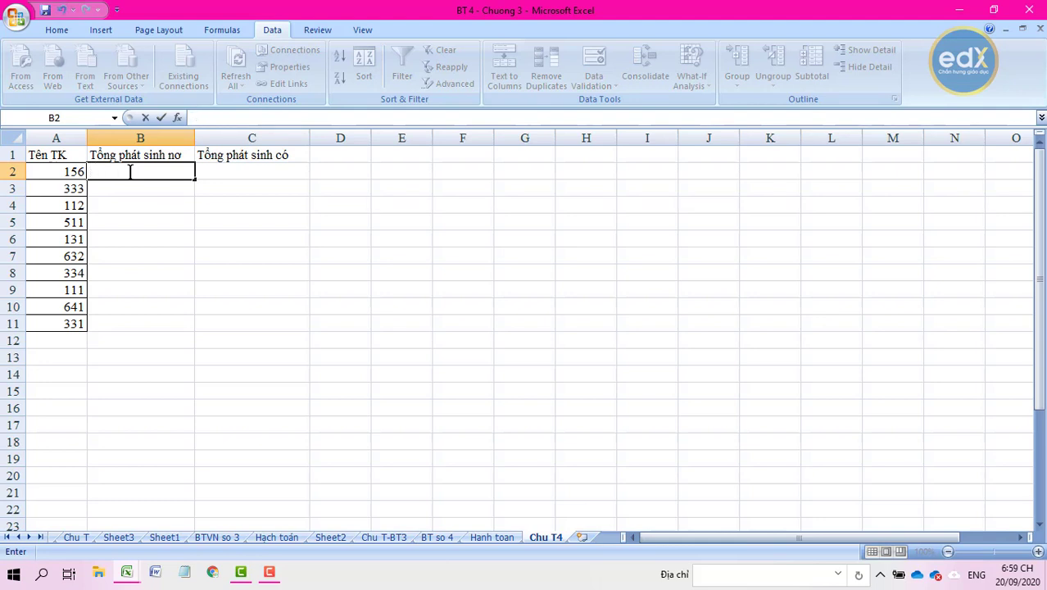
text(=sum)
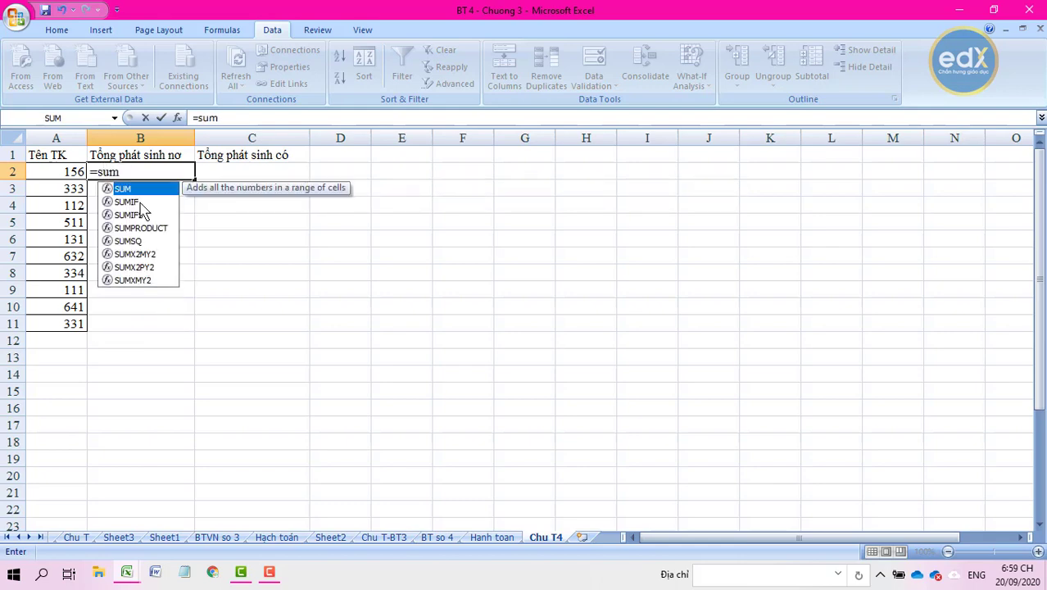
double_click(142, 214)
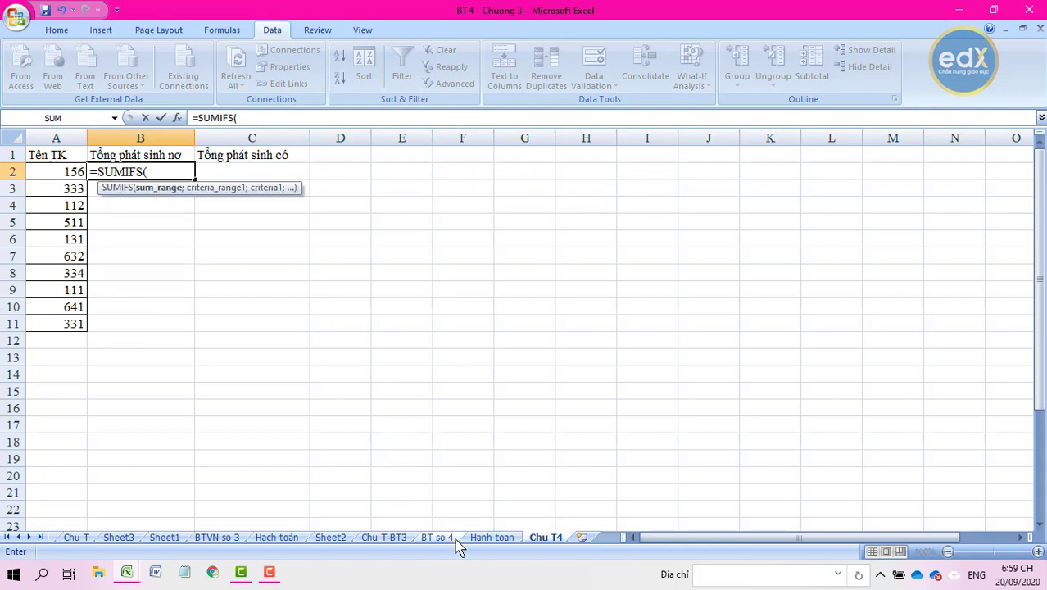
click(492, 538)
scroll(264, 349, up, 3)
scroll(265, 348, up, 1)
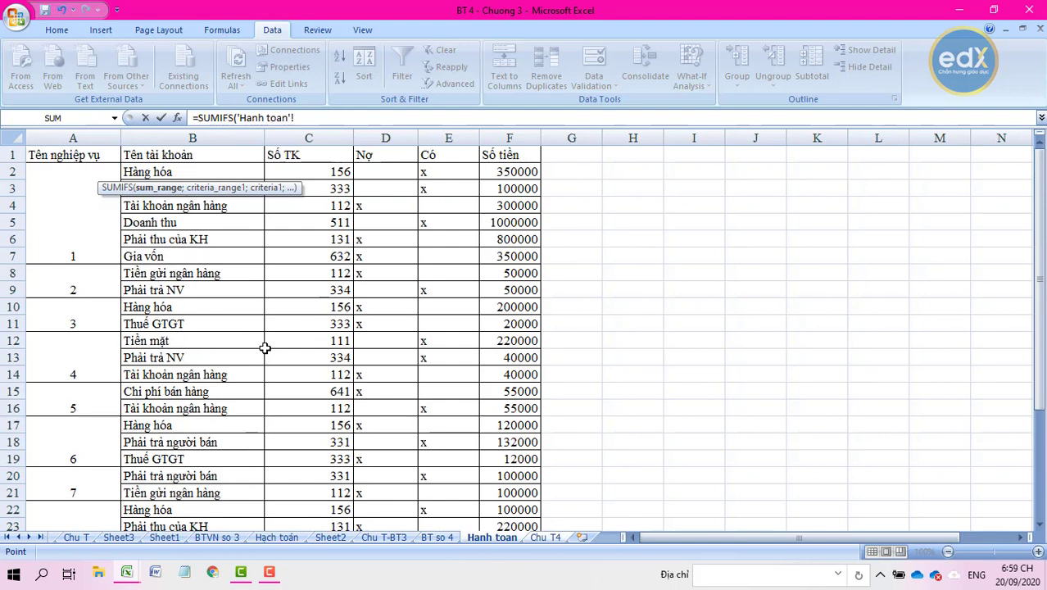
drag(498, 153, 515, 537)
drag(516, 497, 515, 500)
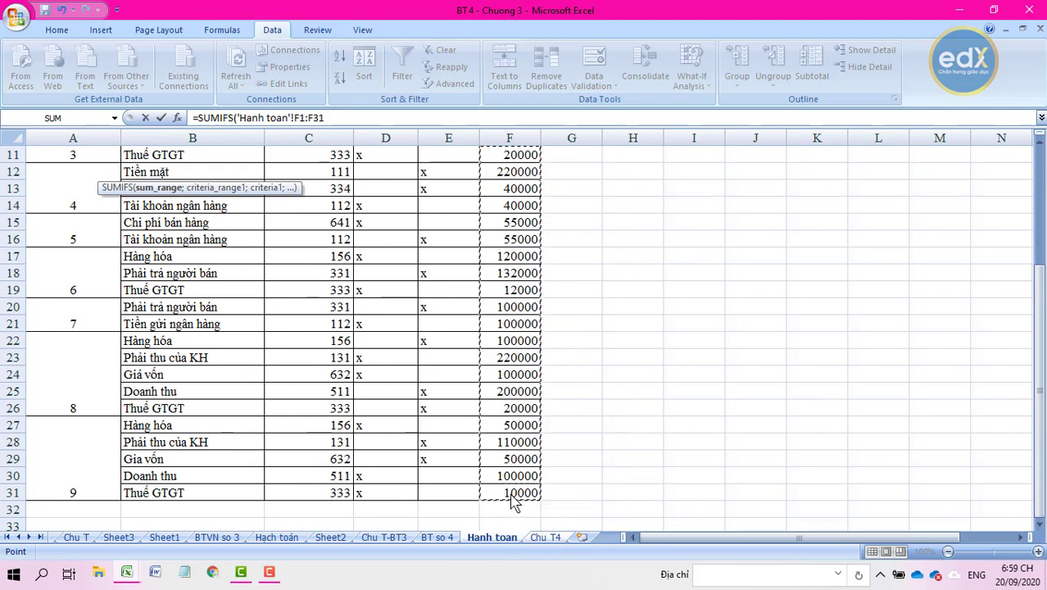
key(F4)
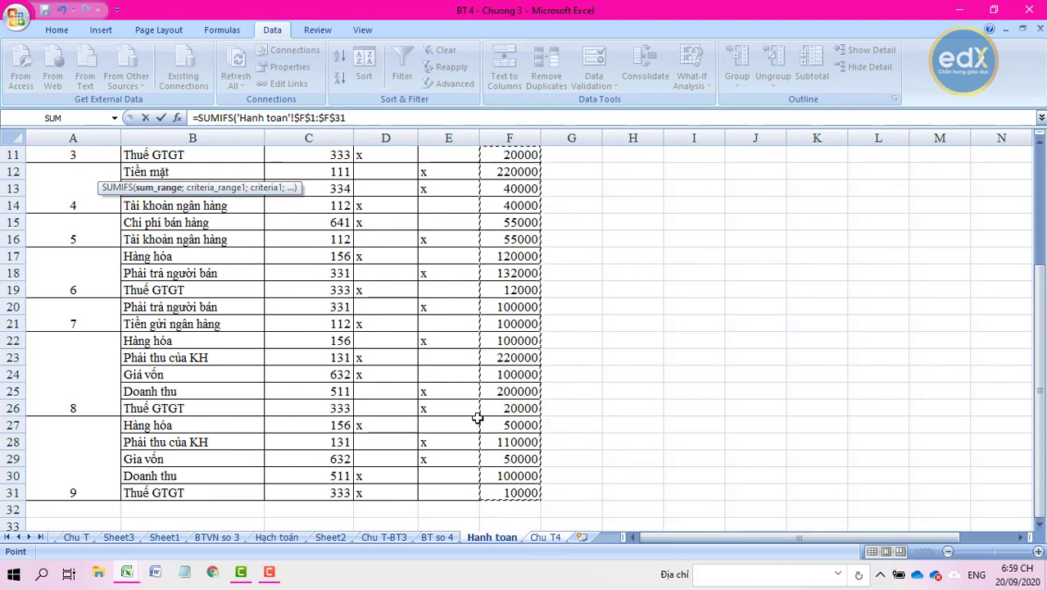
text(;)
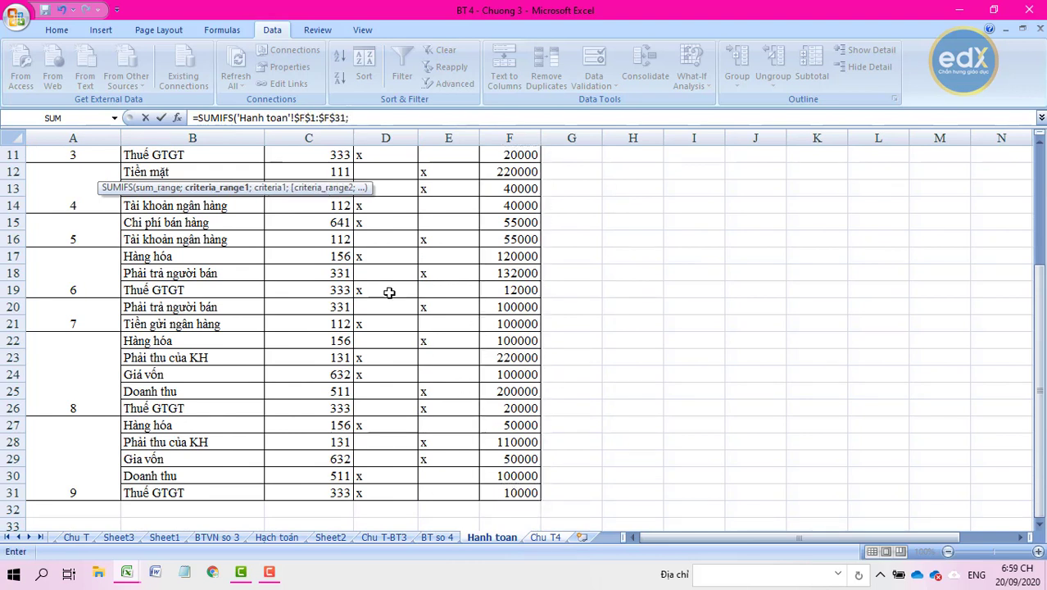
- Add the first SUMIFS condition, matching the absolute range 'Hanh toan'!$C$1:$C$31 against account number 'Chu T4'!A2
click(494, 537)
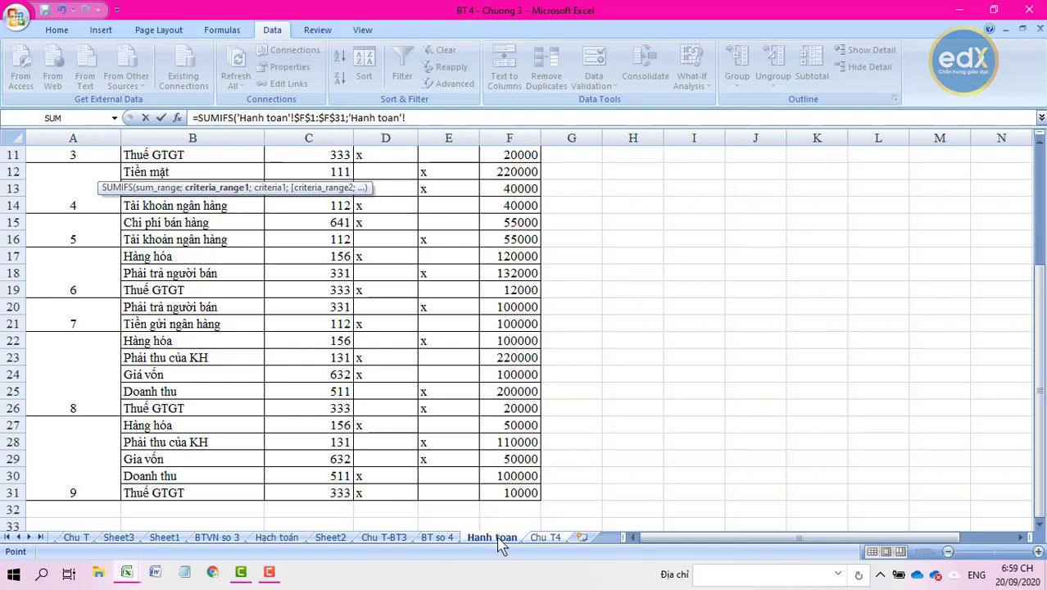
scroll(401, 365, up, 4)
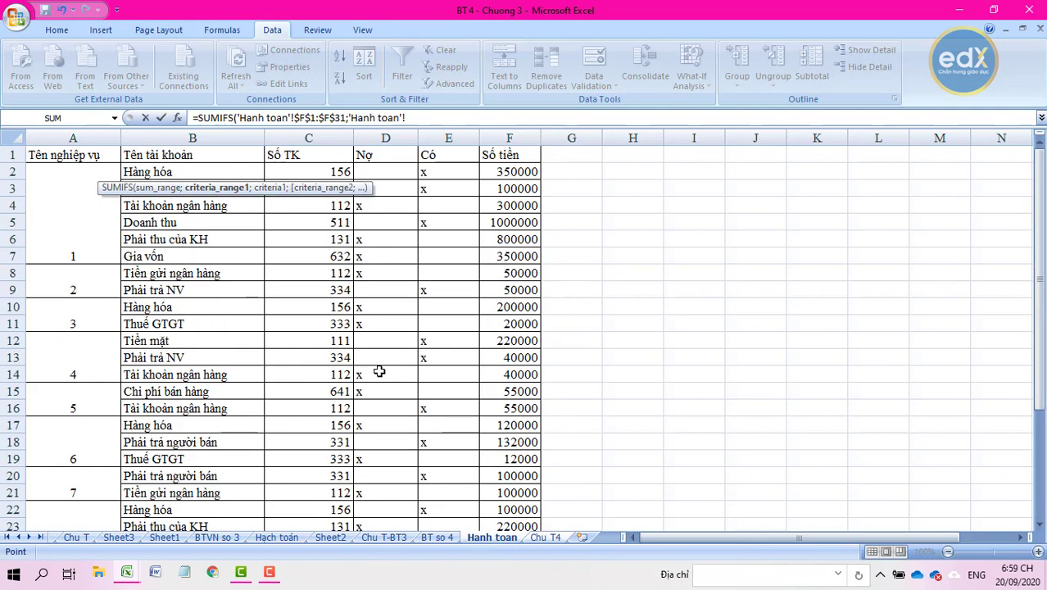
drag(308, 156, 312, 492)
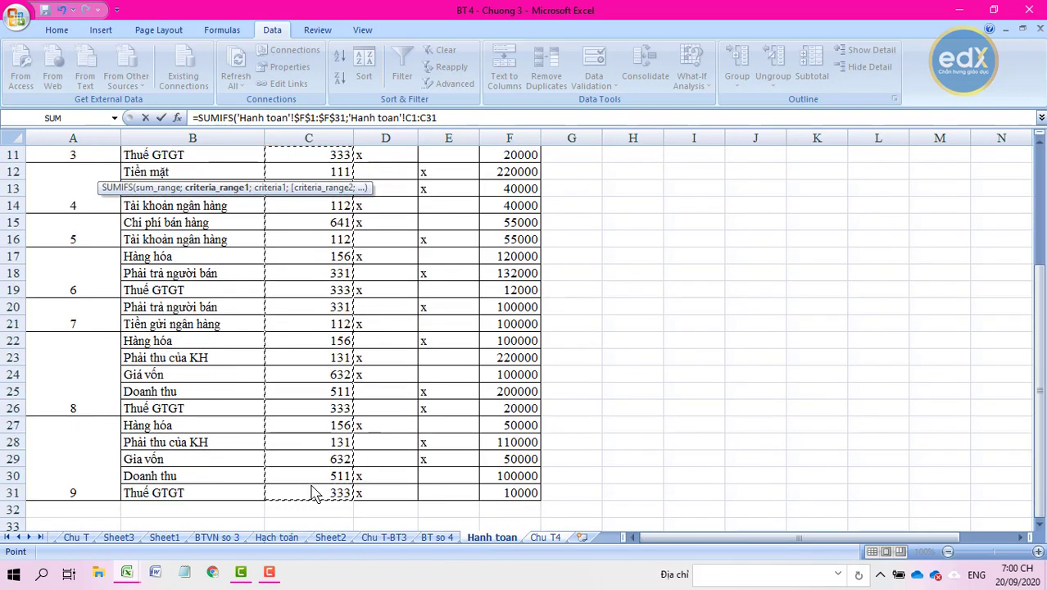
key(F4)
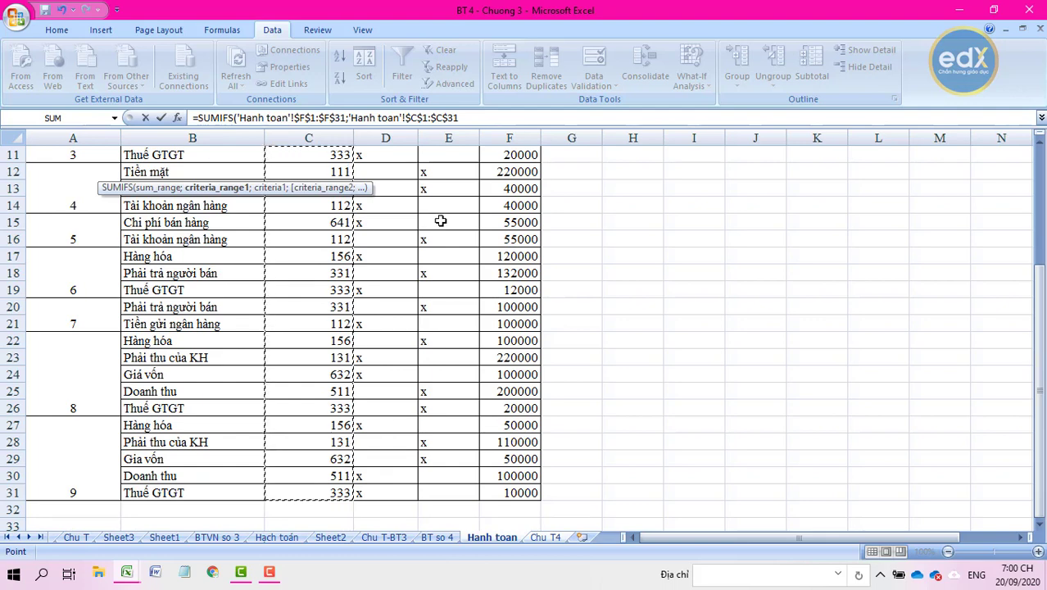
click(477, 120)
text(;)
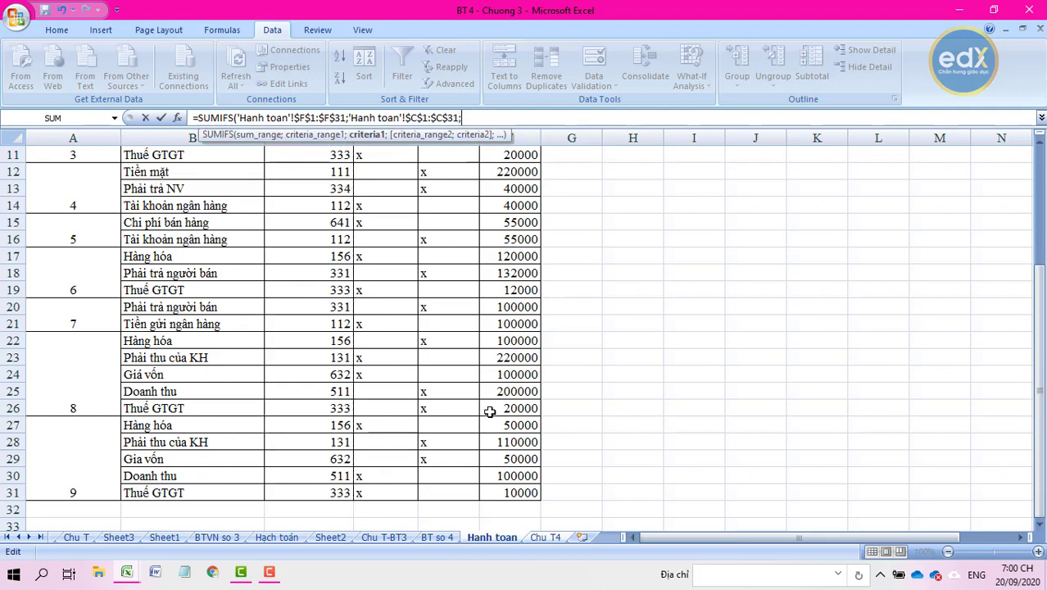
click(541, 536)
click(56, 174)
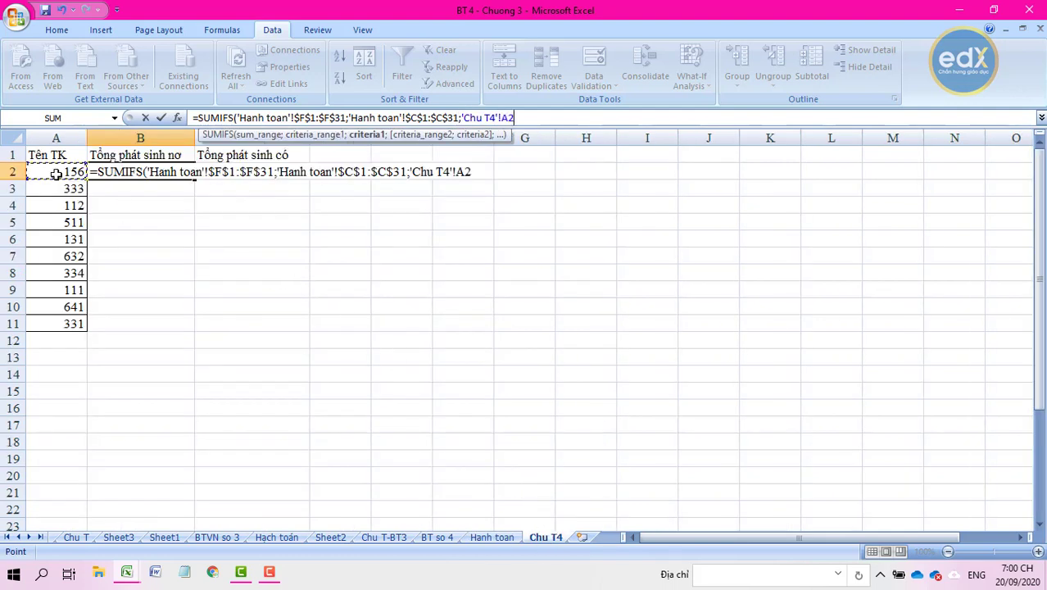
text(;)
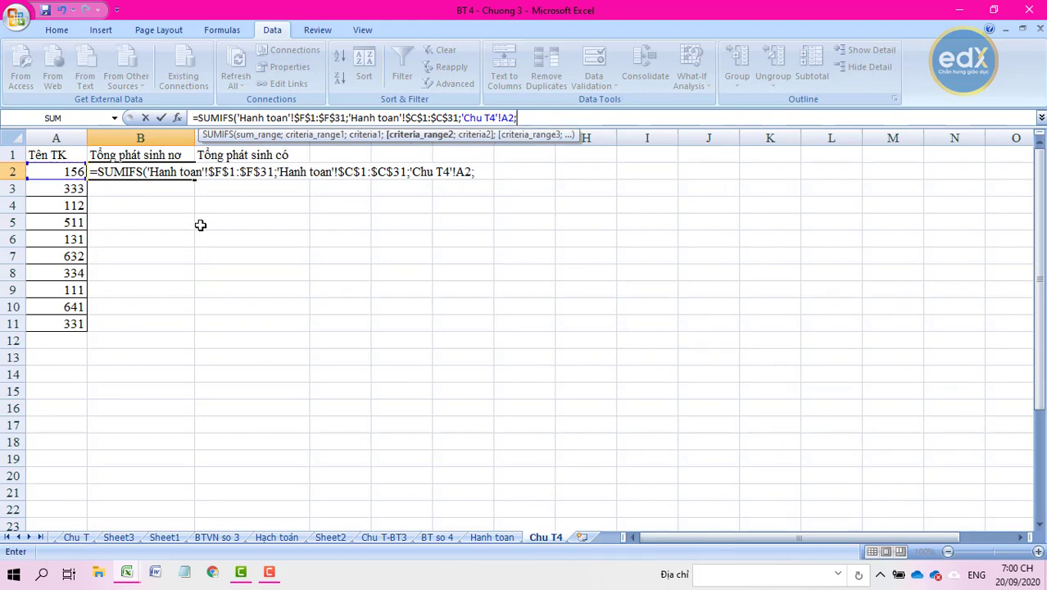
- Add the second SUMIFS condition, matching 'Hanh toan'!$D$1:$D$31 against "x", and complete the formula in B2
click(492, 537)
scroll(390, 230, up, 4)
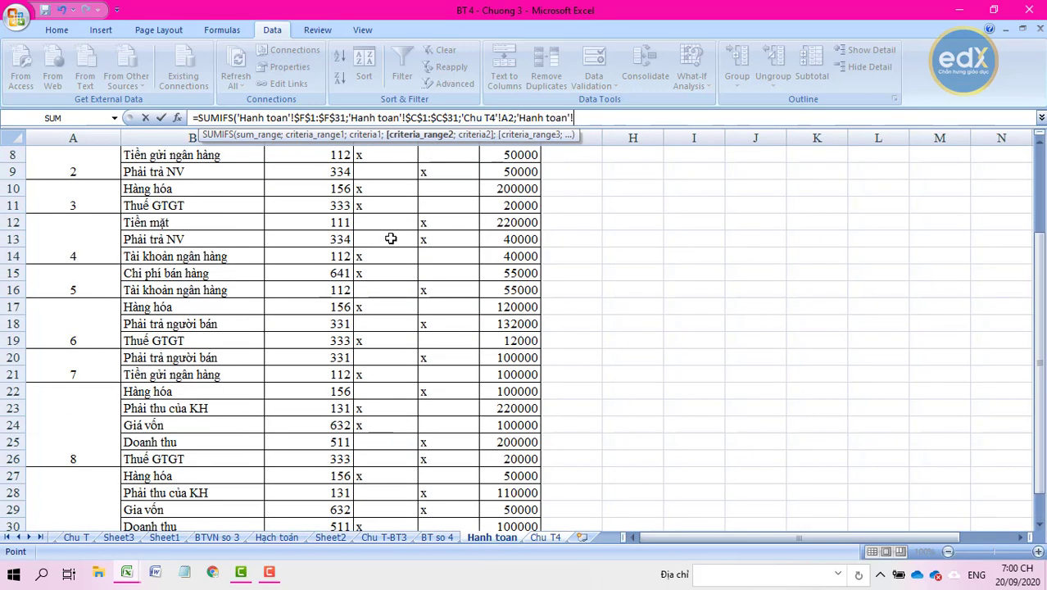
drag(370, 156, 383, 502)
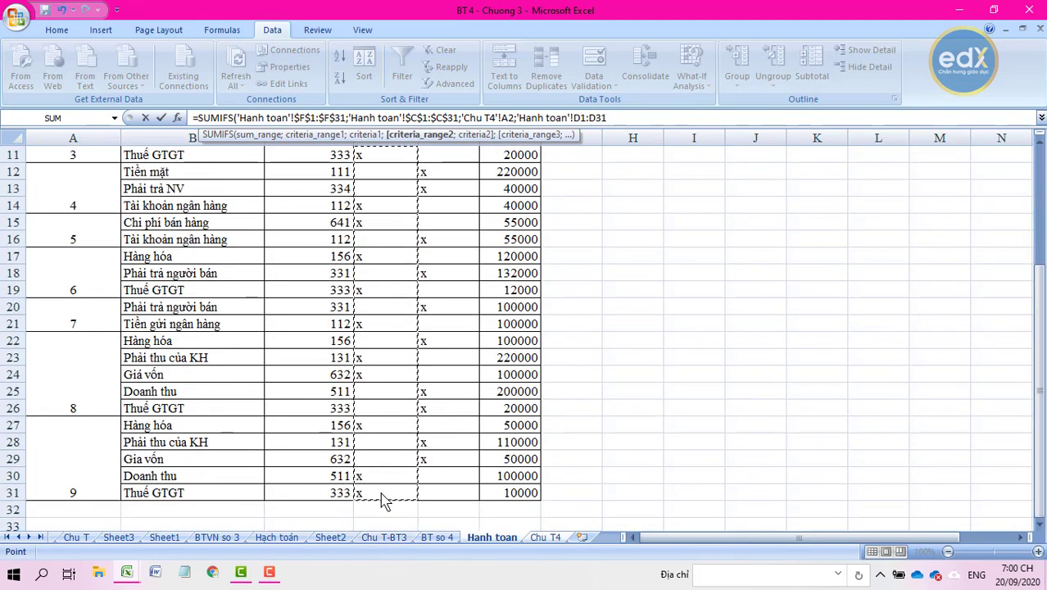
key(F4)
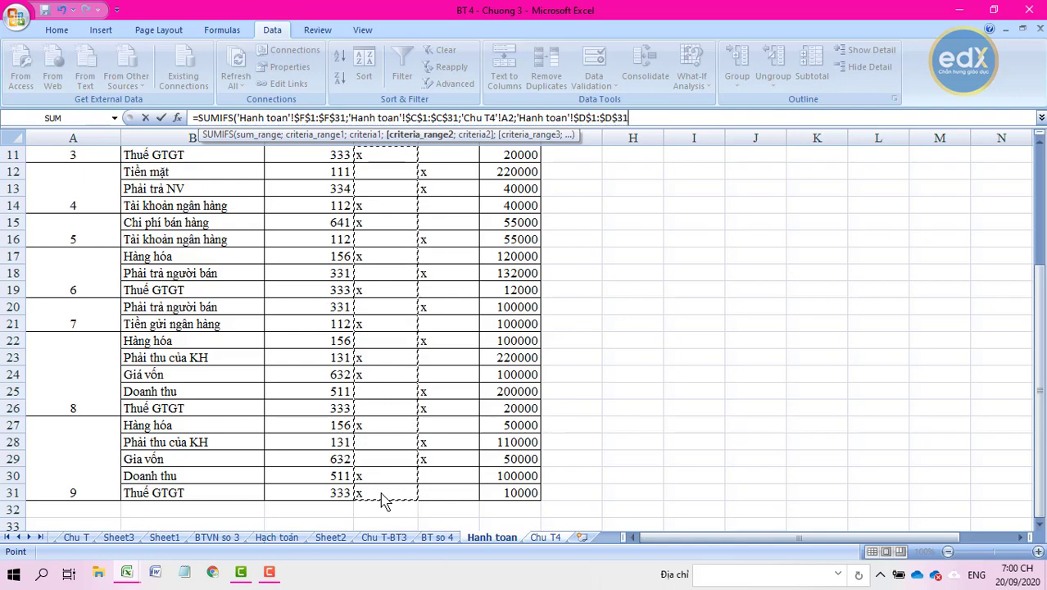
text(;)
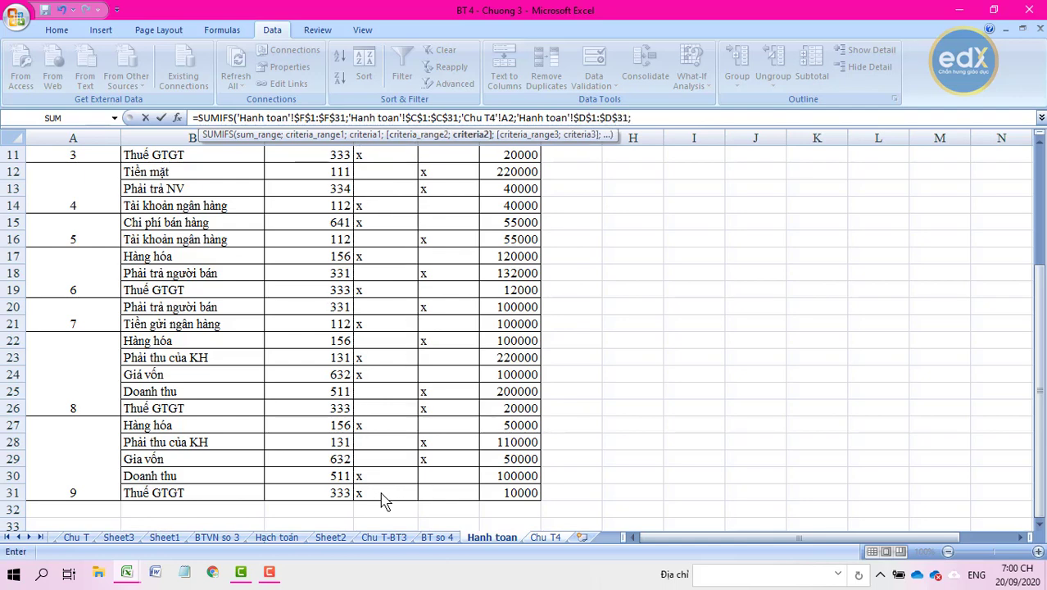
text("x)
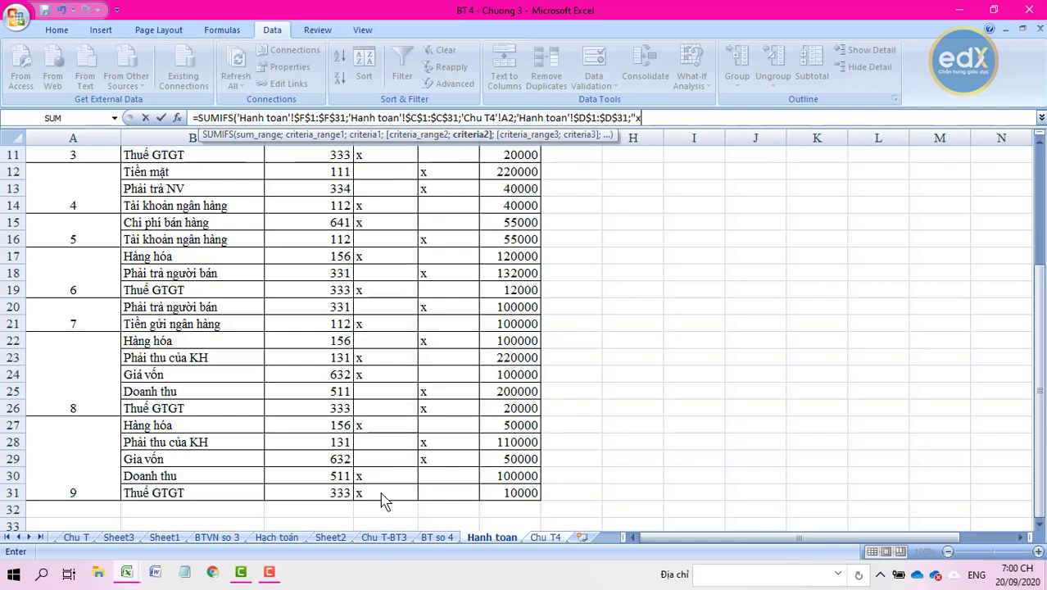
text("))
key(Return)
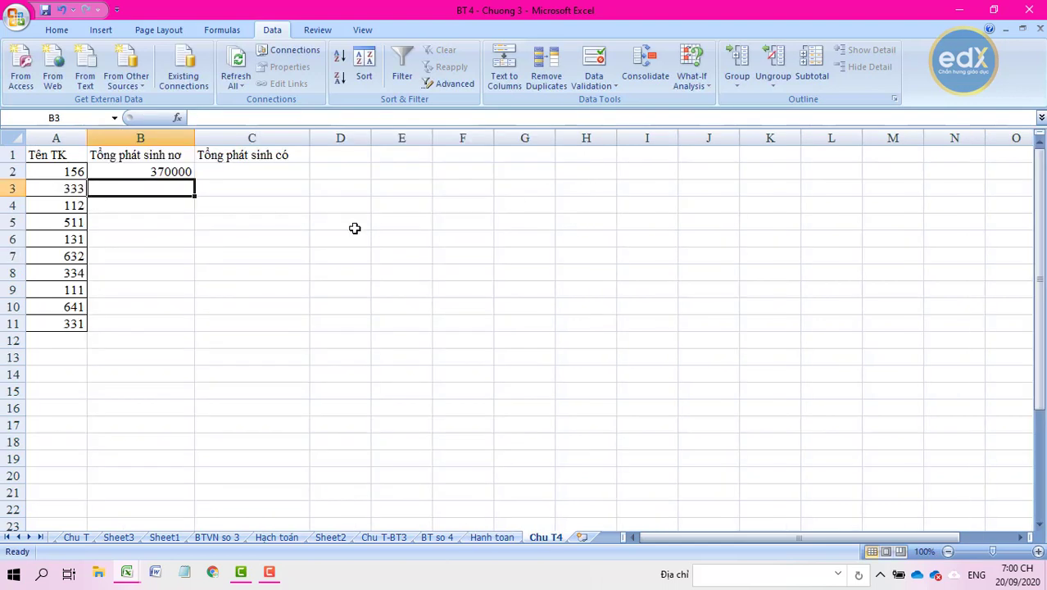
click(213, 179)
click(147, 171)
double_click(145, 171)
click(167, 211)
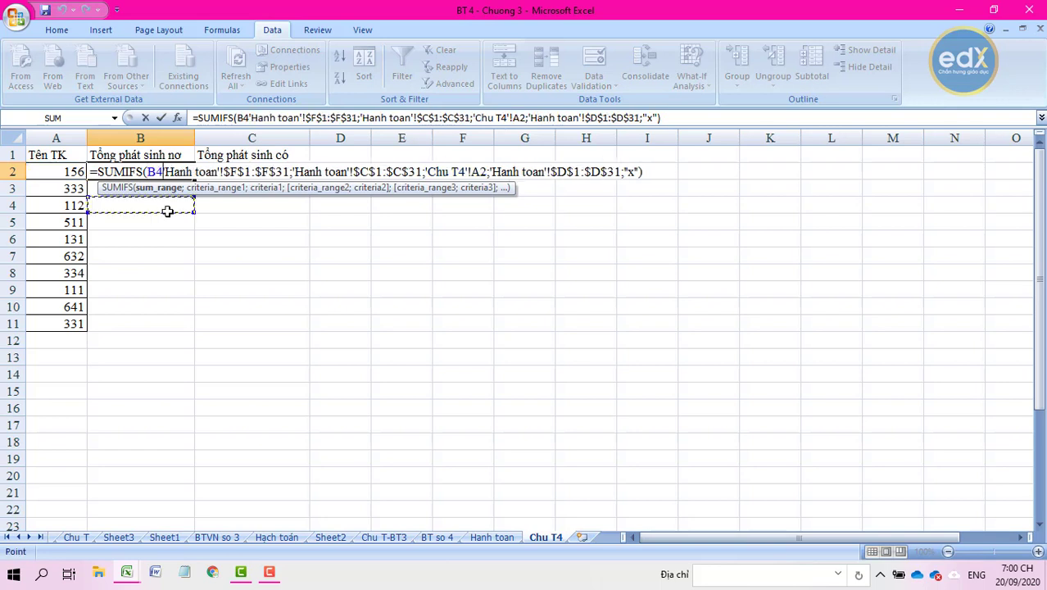
key(BackSpace)
key(BackSpace)
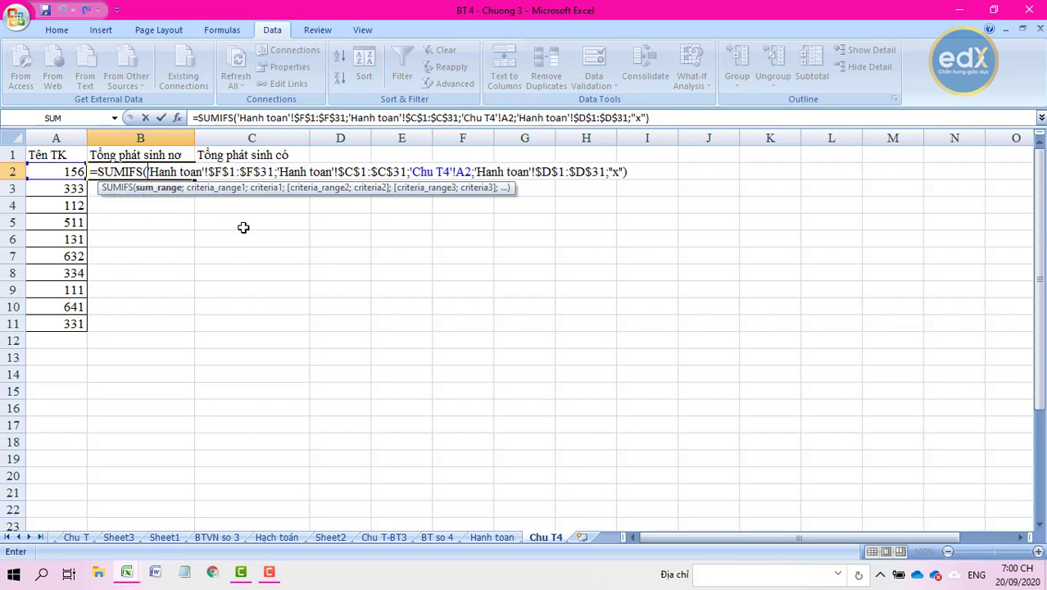
click(243, 227)
click(402, 272)
click(598, 118)
click(653, 118)
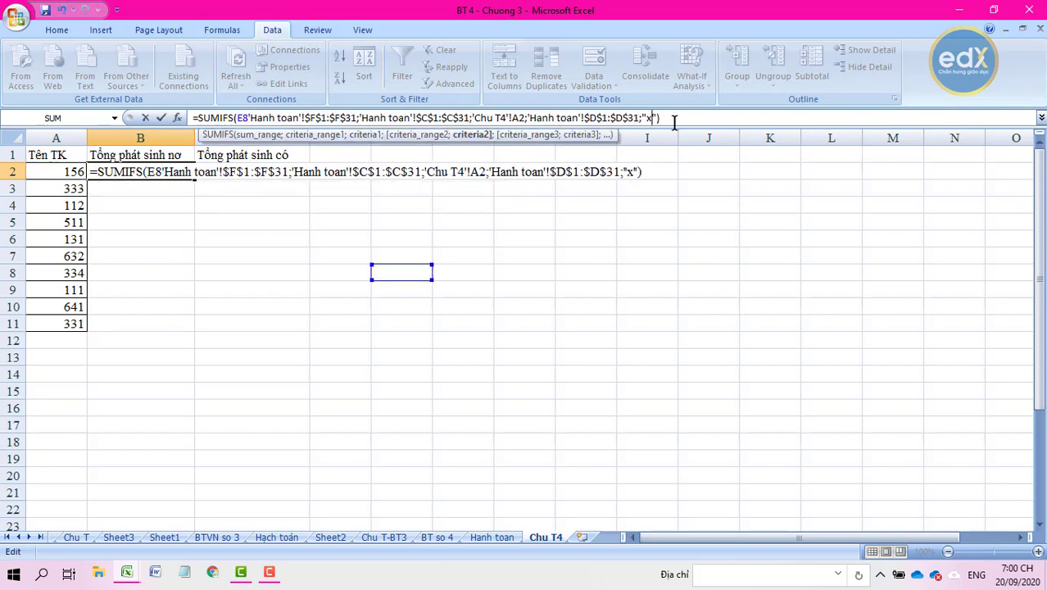
click(674, 121)
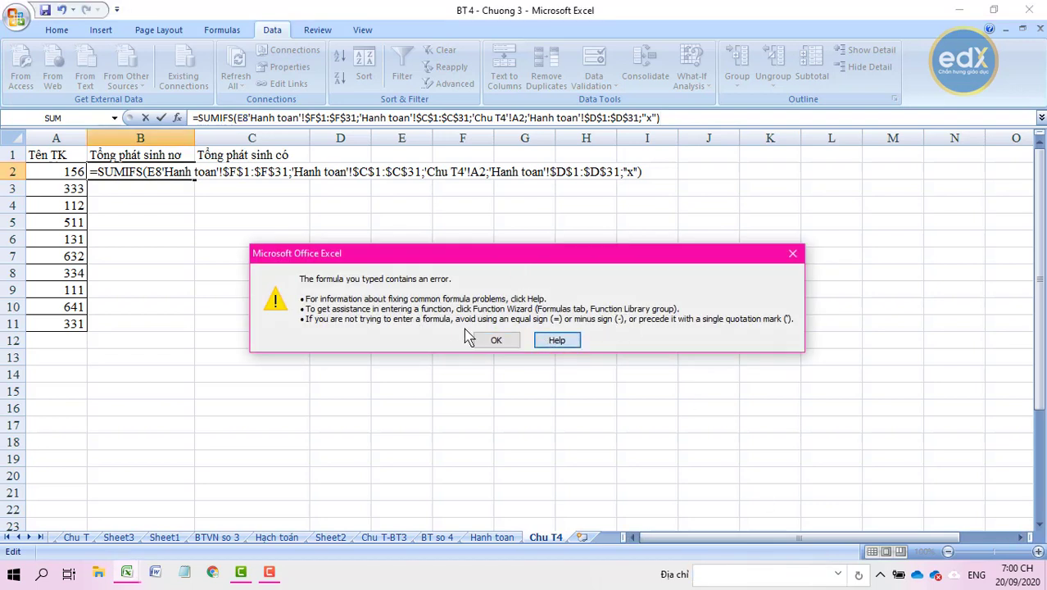
- Try to undo the accidental edits to the sum range of the SUMIFS formula in B2
click(498, 342)
click(313, 250)
key(ctrl+z)
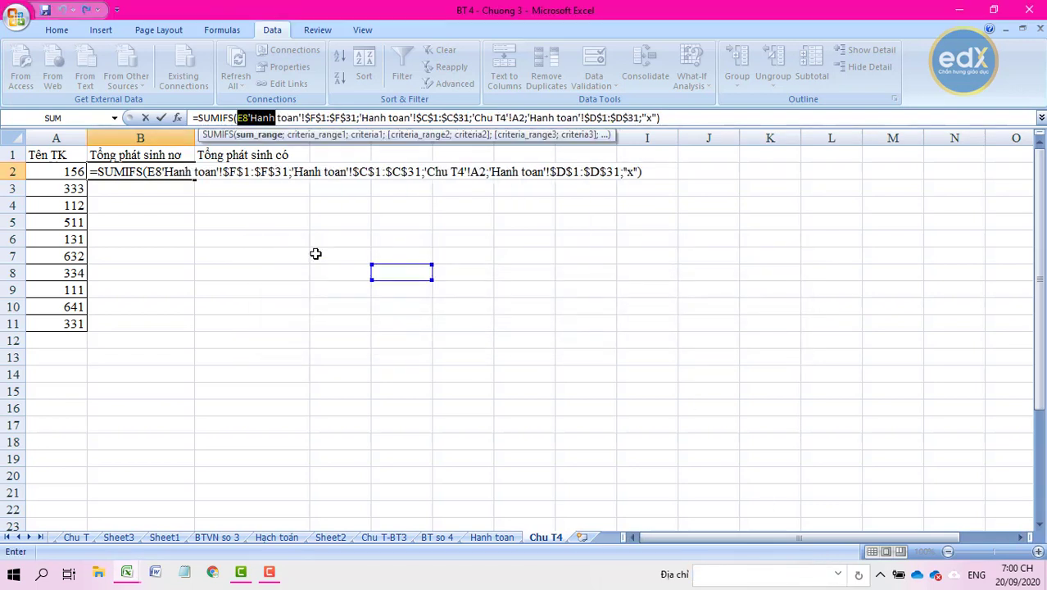
click(239, 233)
key(ctrl+z)
click(205, 290)
click(518, 271)
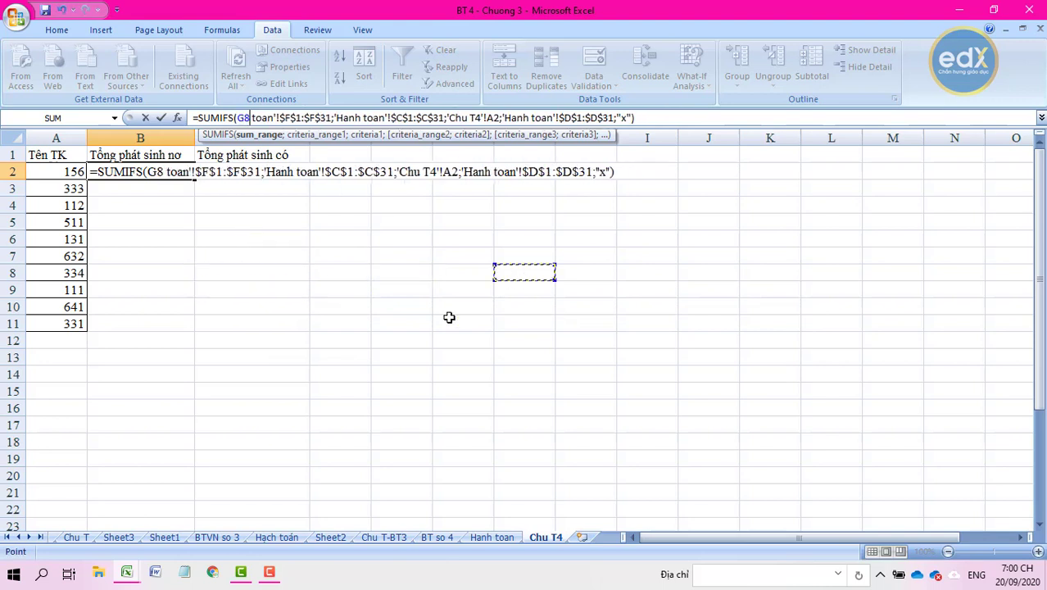
click(251, 370)
key(ctrl+z)
click(659, 117)
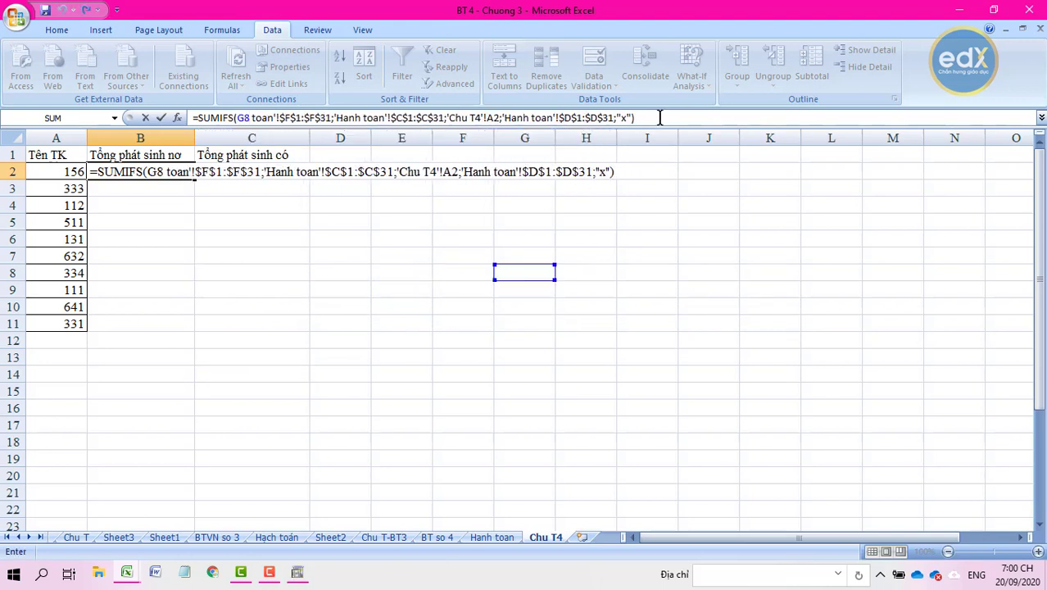
key(Return)
click(496, 339)
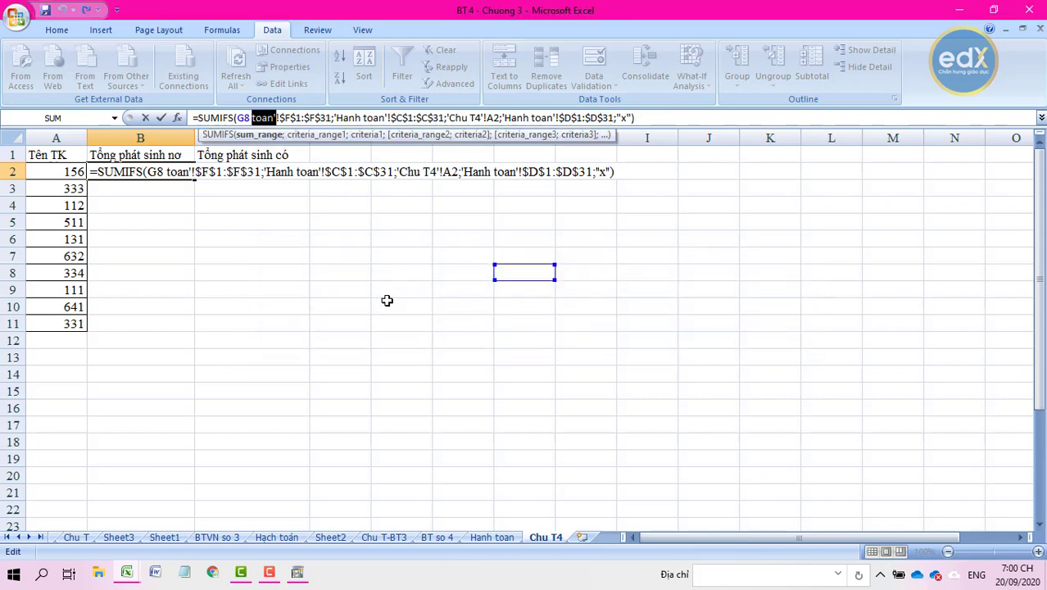
click(633, 117)
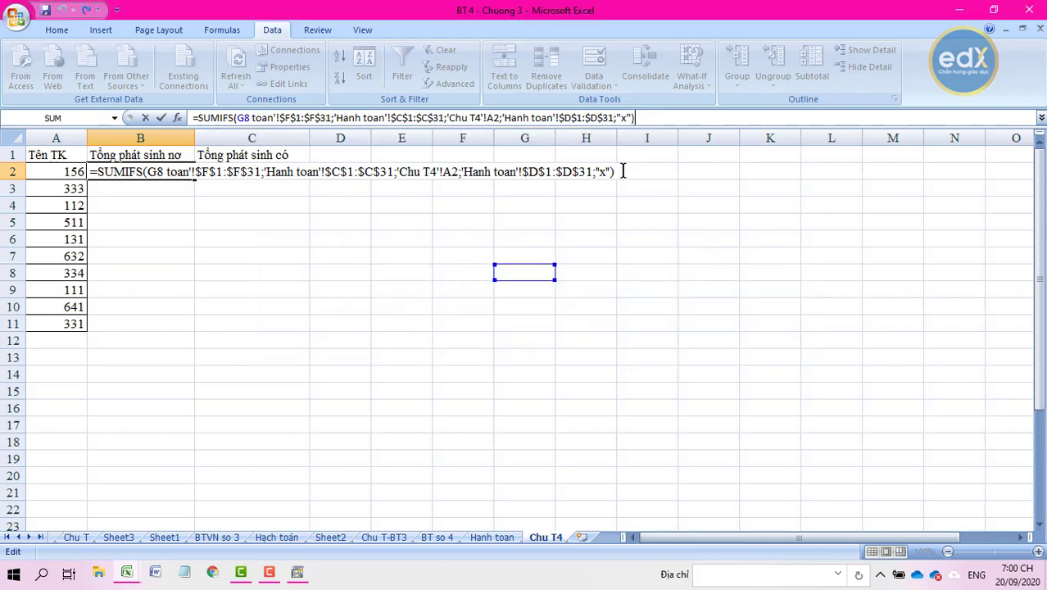
key(Return)
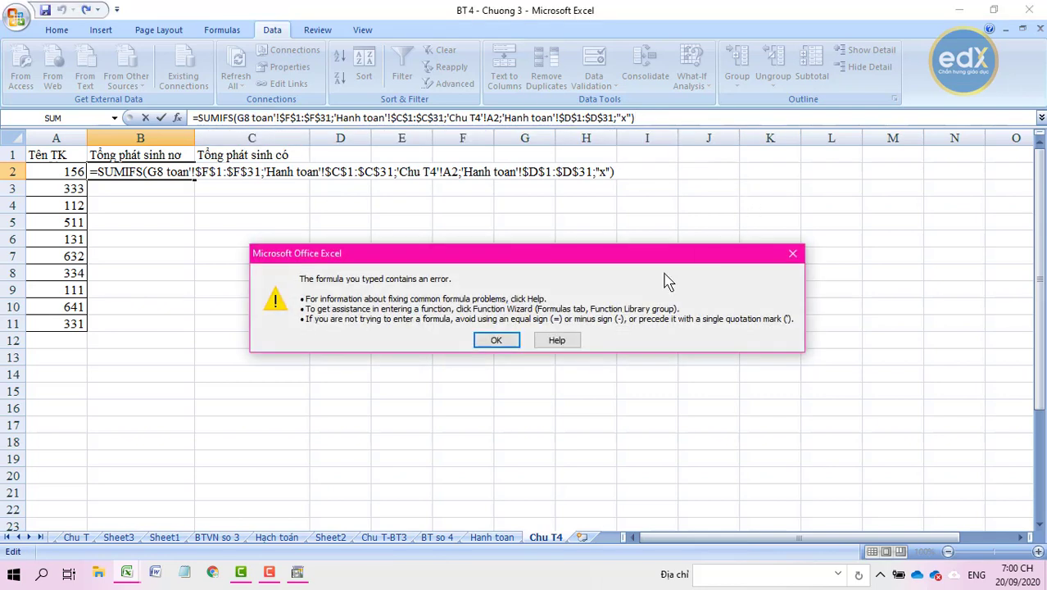
click(496, 341)
click(694, 119)
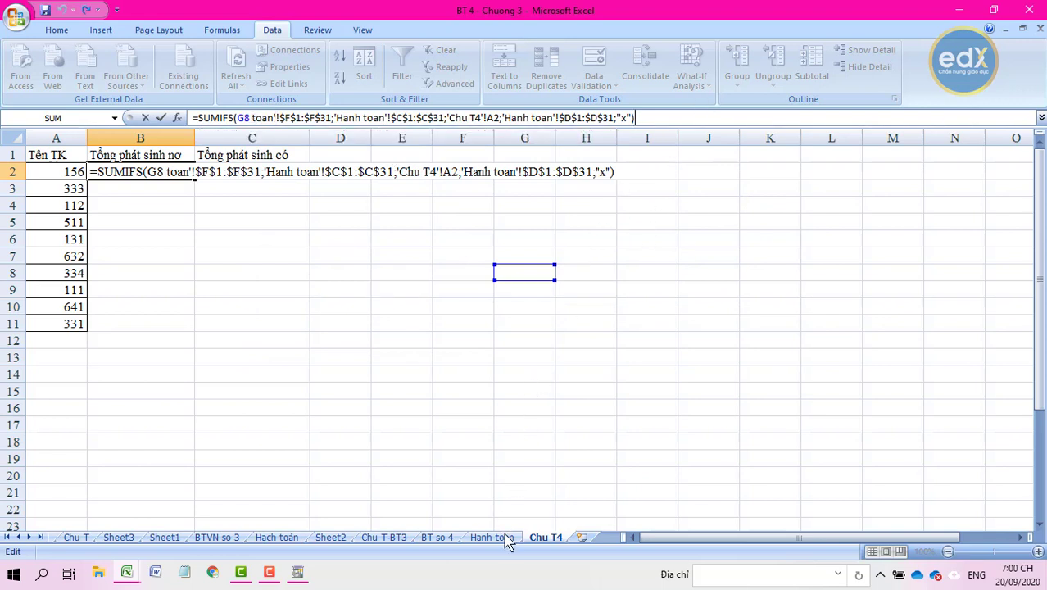
key(Return)
click(496, 337)
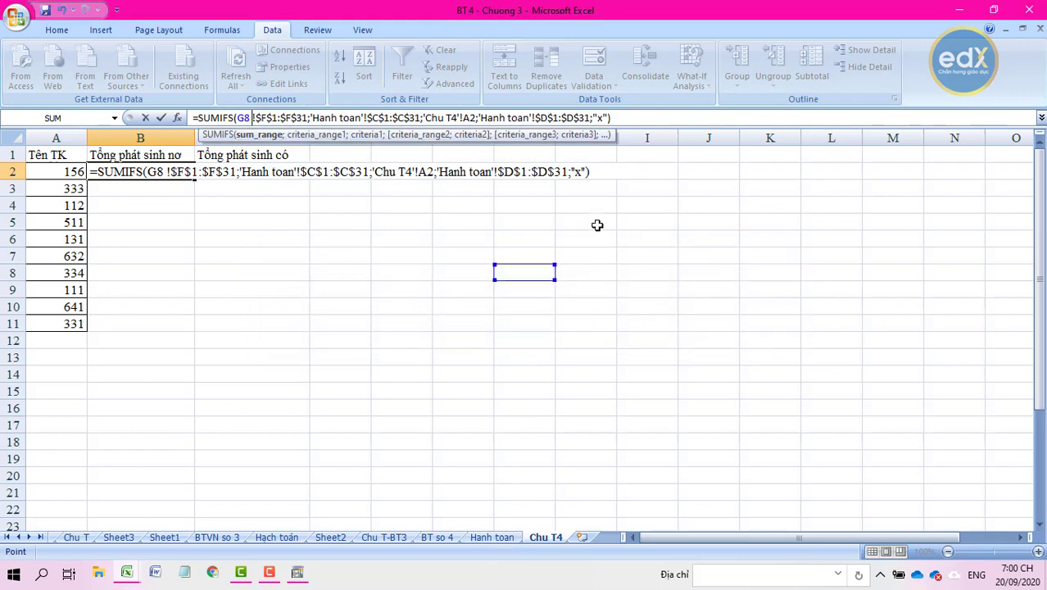
- Accept the proposed correction of the SUMIFS formula in B2 and cancel choosing a source file for its values
click(578, 171)
click(195, 171)
key(Return)
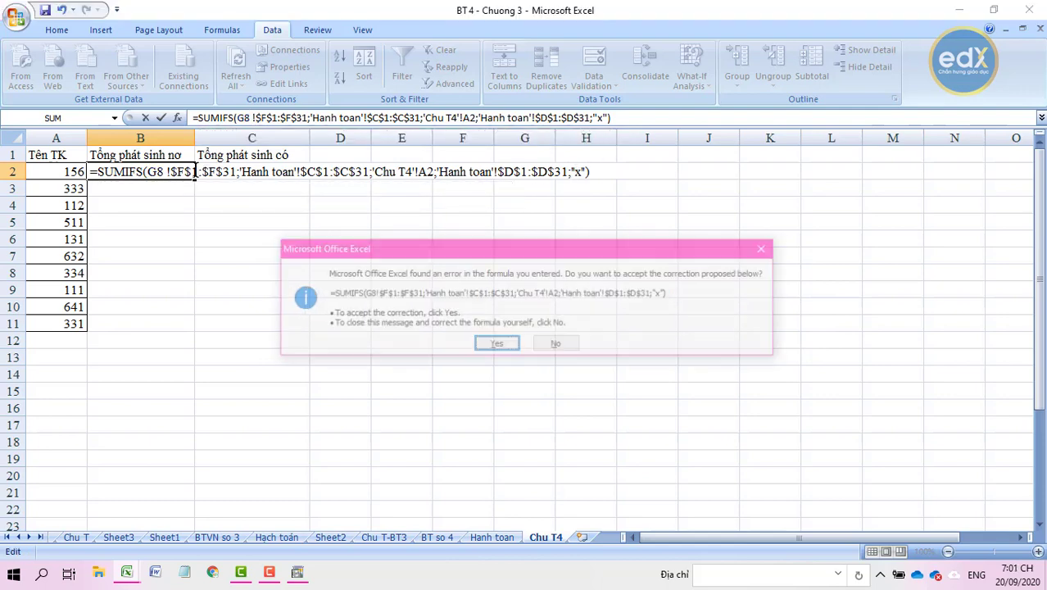
click(496, 345)
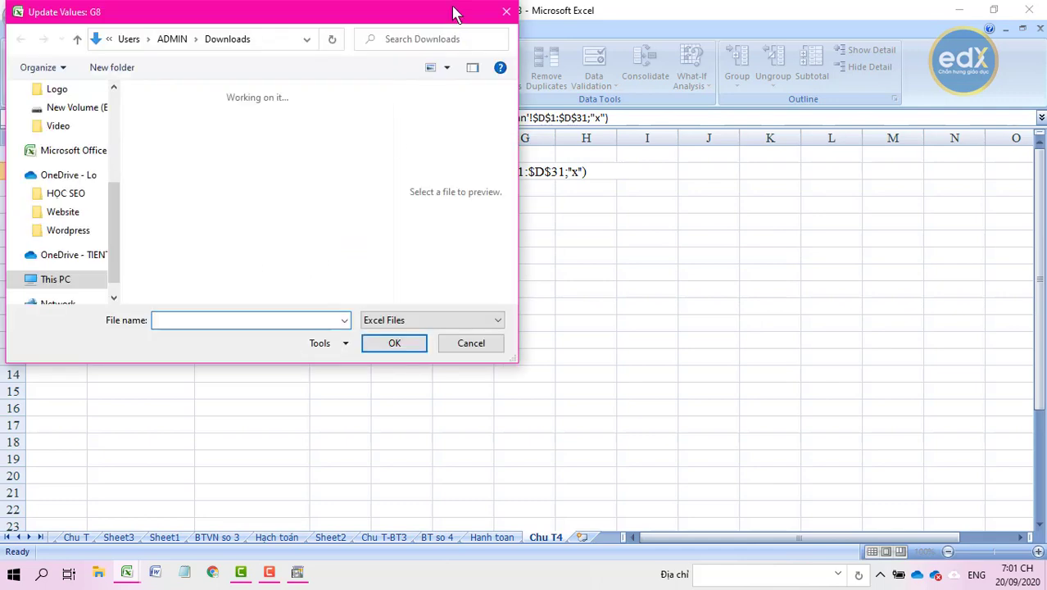
click(507, 12)
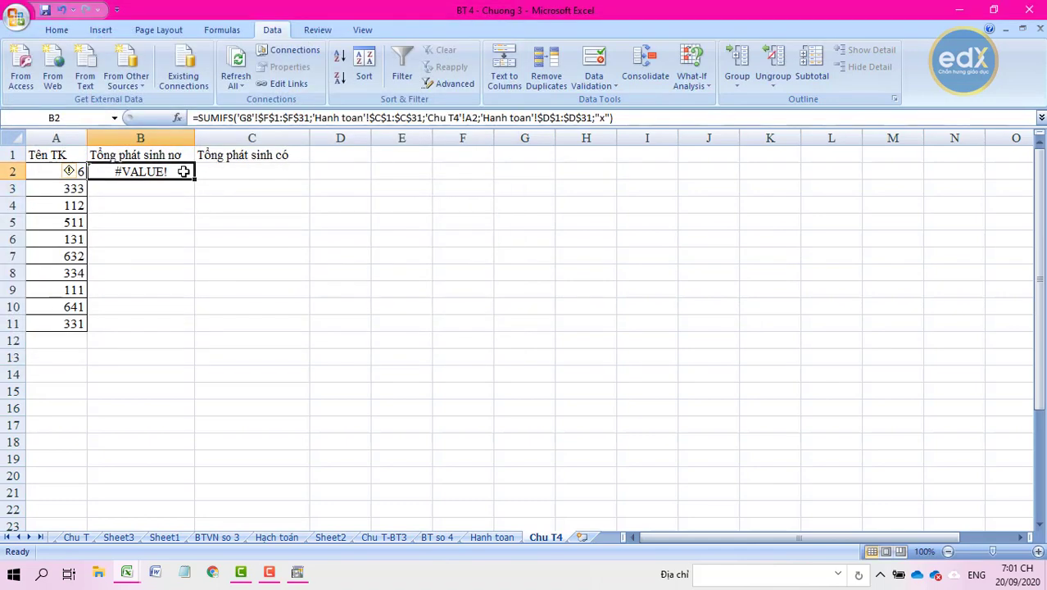
- Replace the faulty formula in B2 with a new SUMIFS using the absolute sum range 'Hanh toan'!$F$1:$F$31
double_click(184, 171)
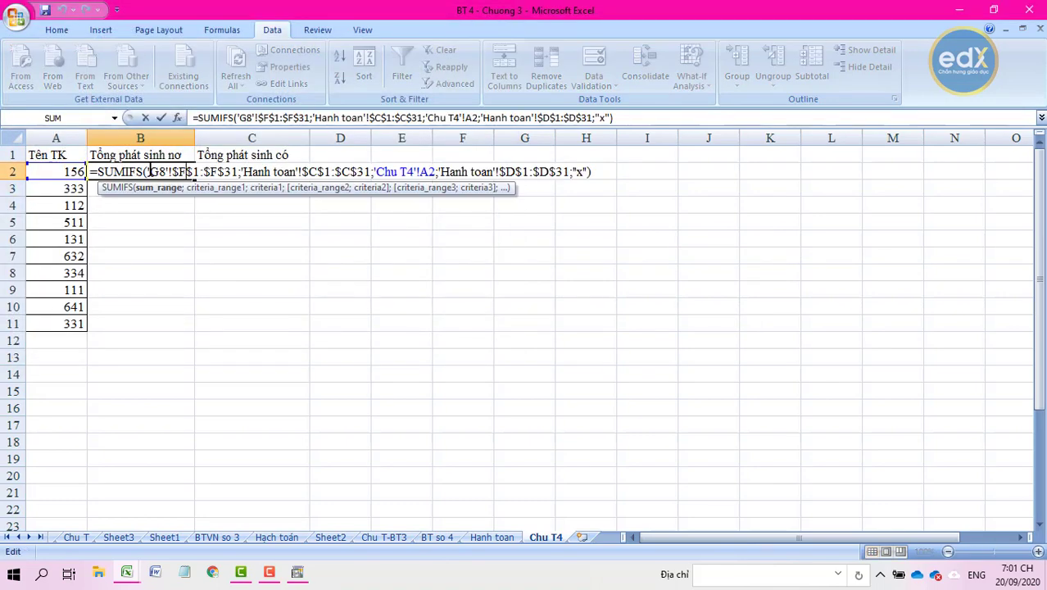
drag(92, 171, 624, 174)
key(Delete)
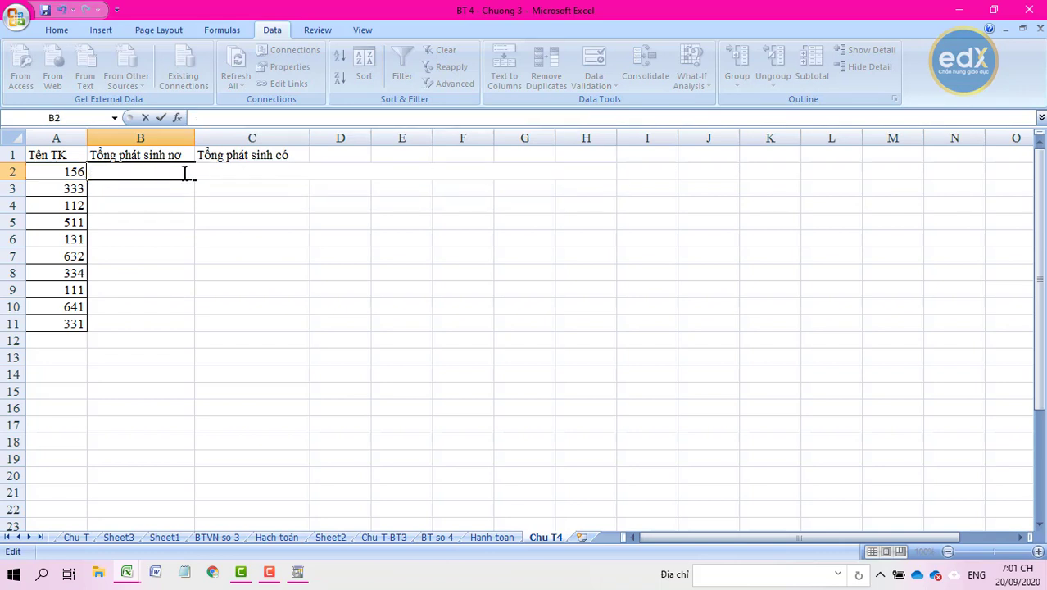
text(=sum)
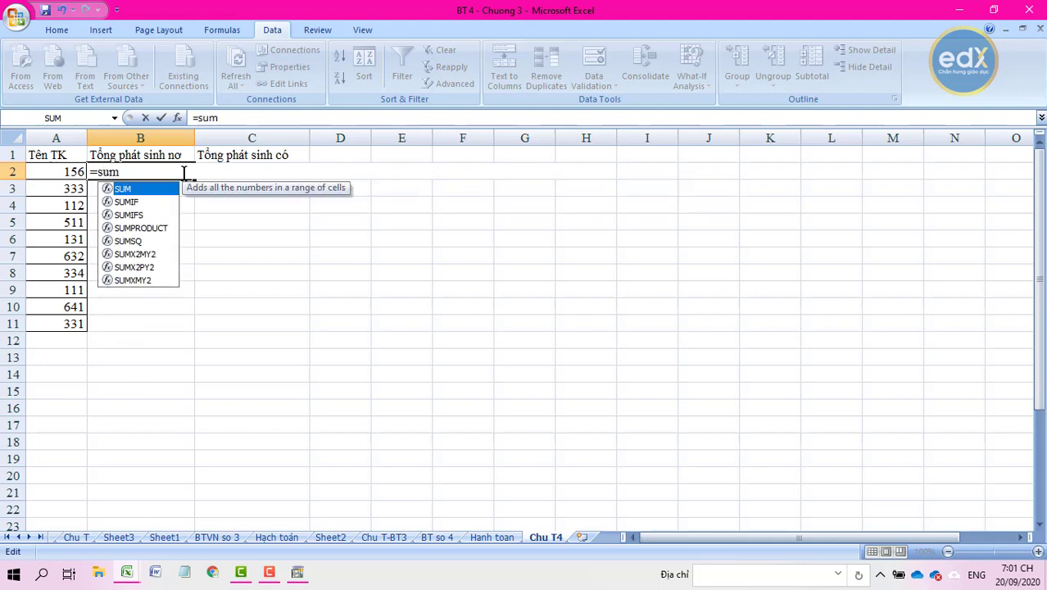
double_click(146, 215)
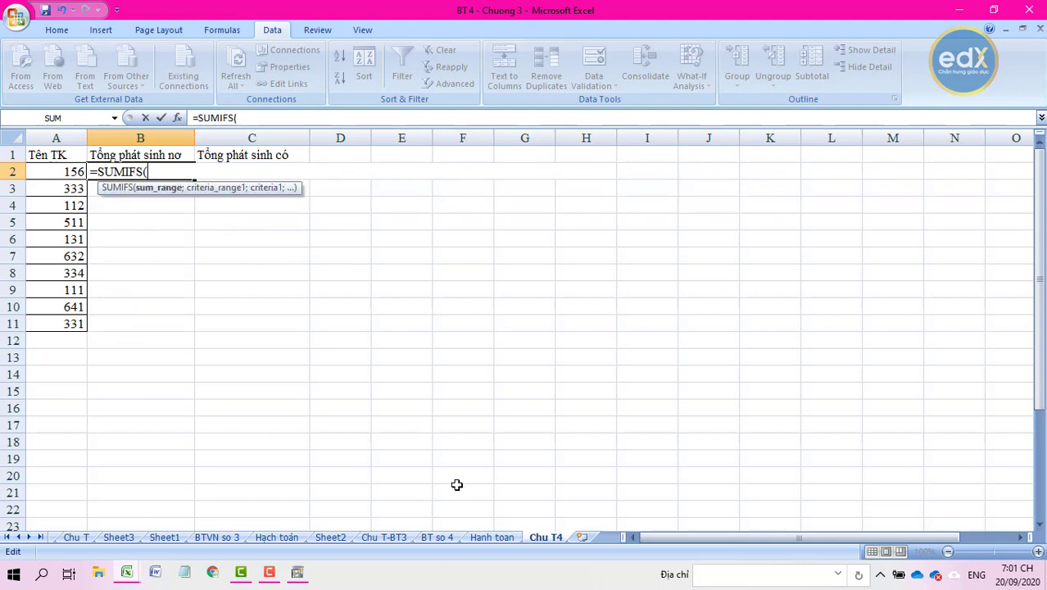
click(496, 537)
scroll(279, 304, up, 4)
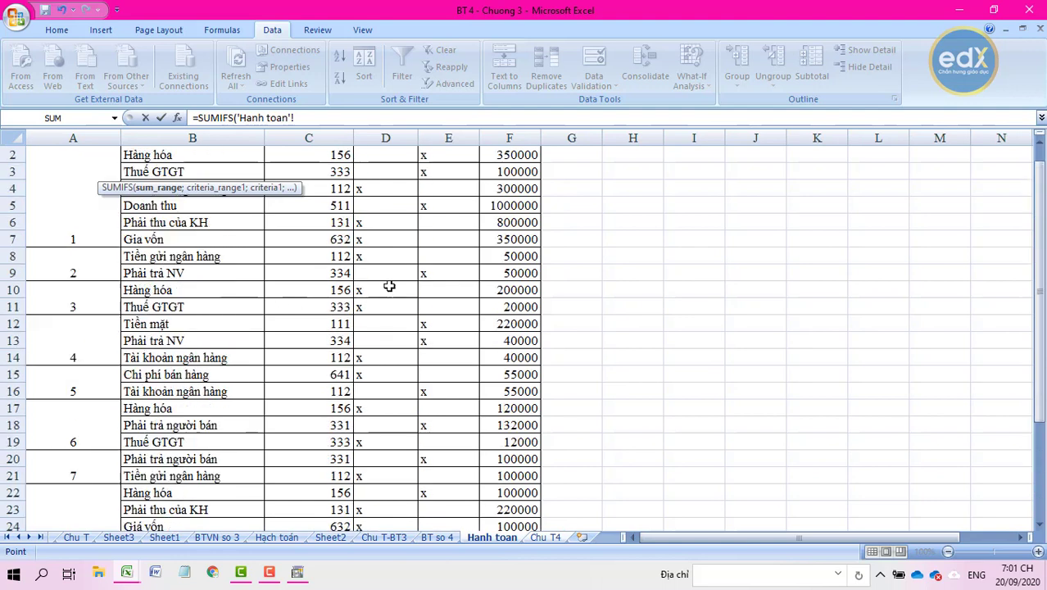
drag(502, 155, 525, 493)
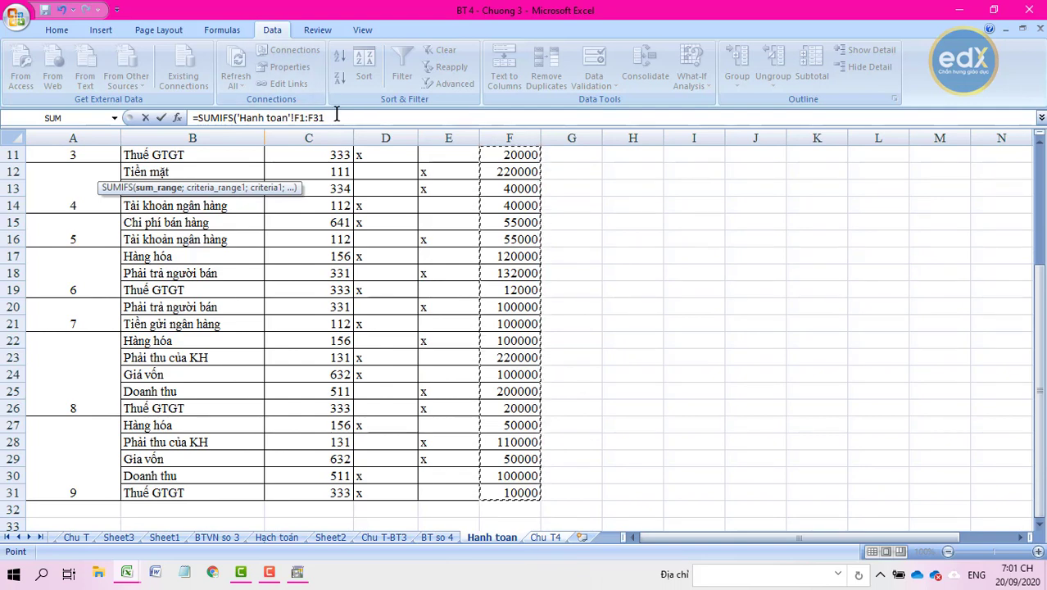
key(F4)
click(358, 116)
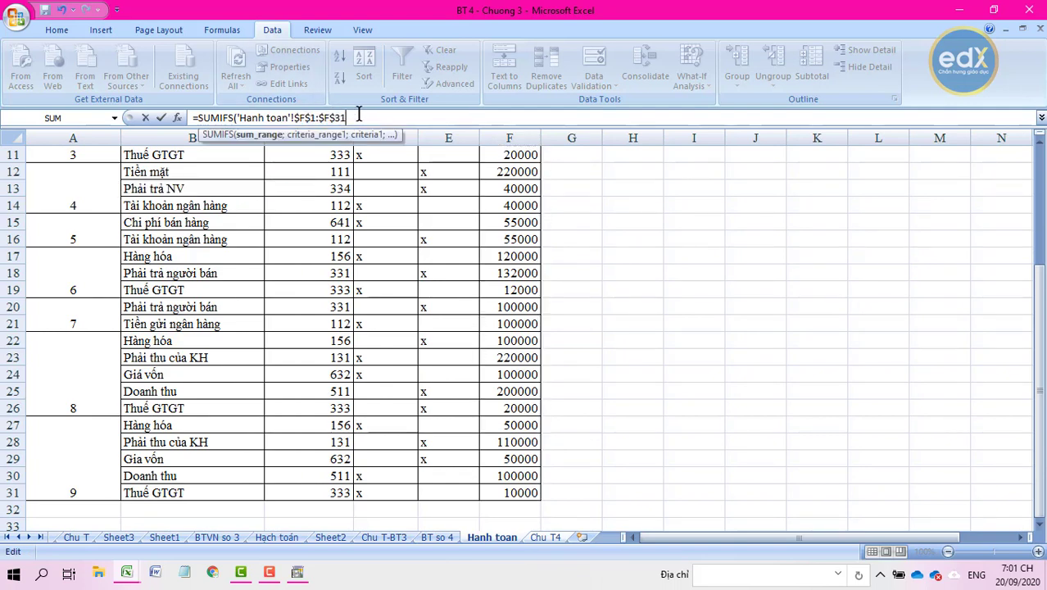
text(;)
- Add the first SUMIFS condition, matching the absolute range 'Hanh toan'!$C$1:$C$31 against account number 'Chu T4'!A2
scroll(412, 230, up, 4)
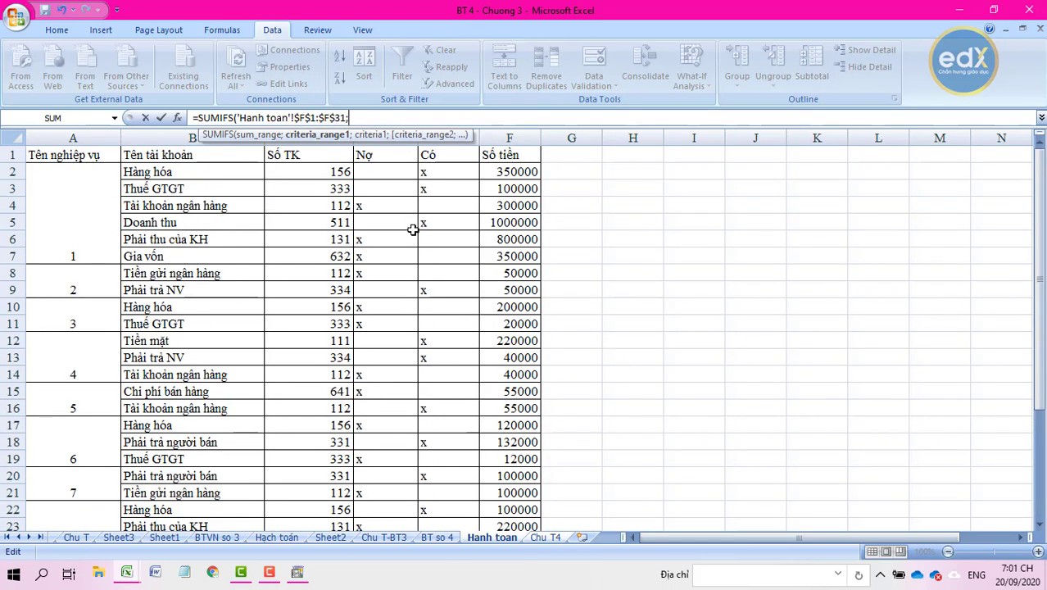
click(495, 548)
drag(299, 156, 324, 498)
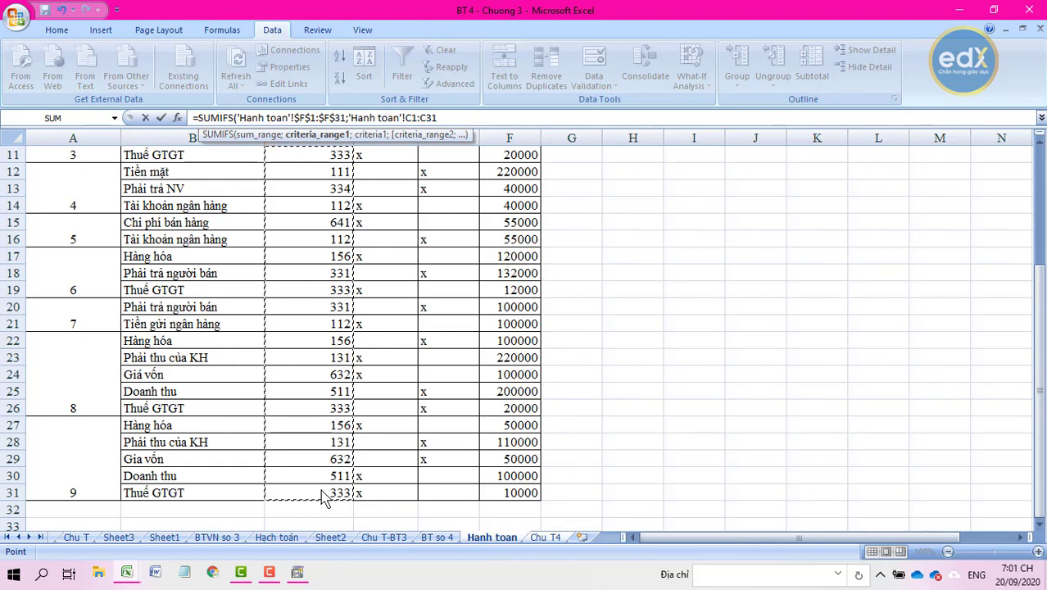
key(F4)
text(;)
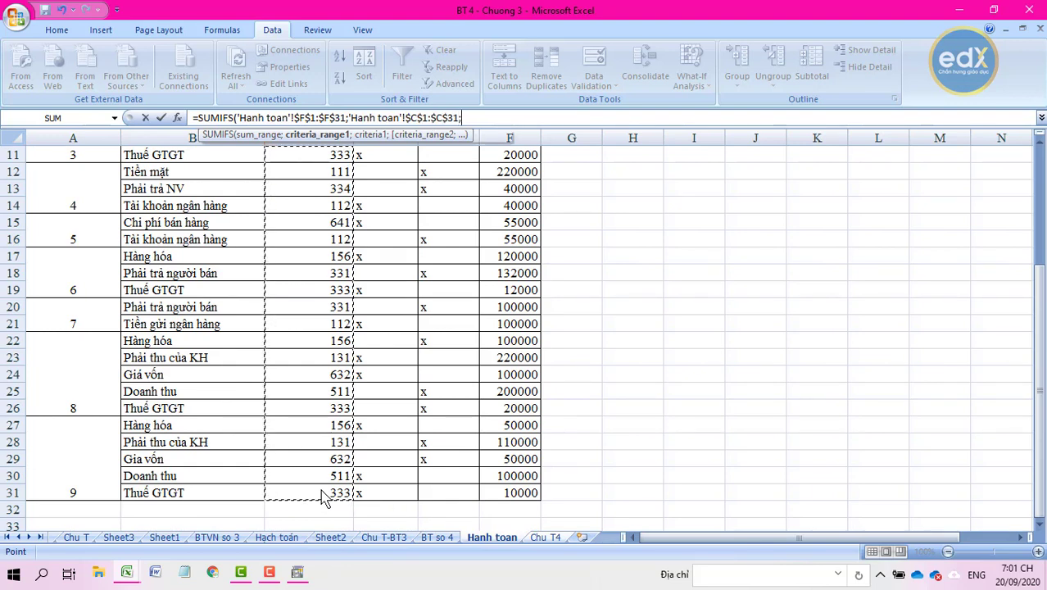
scroll(396, 423, up, 3)
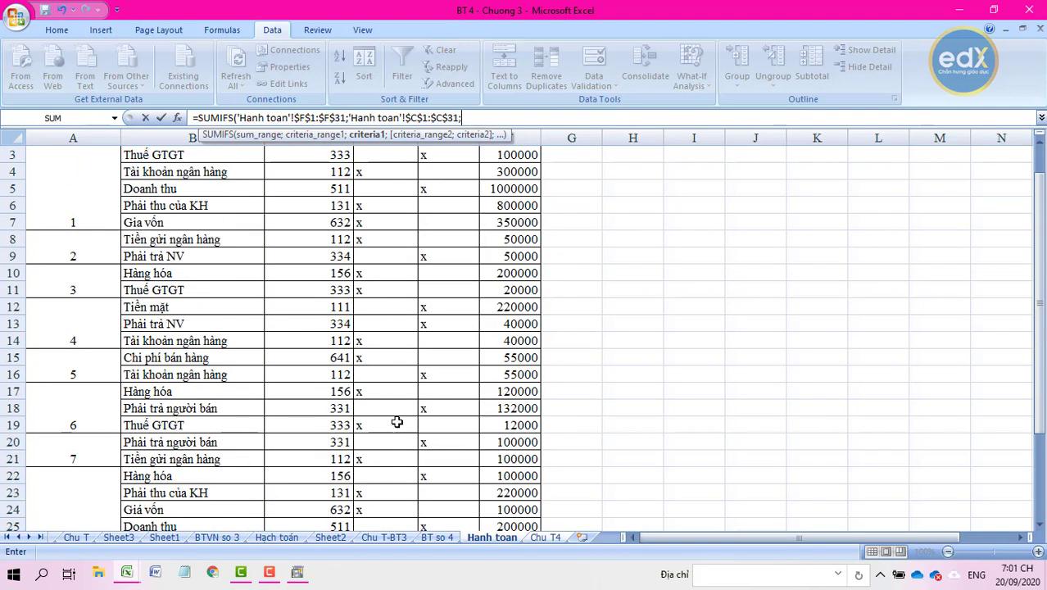
click(543, 539)
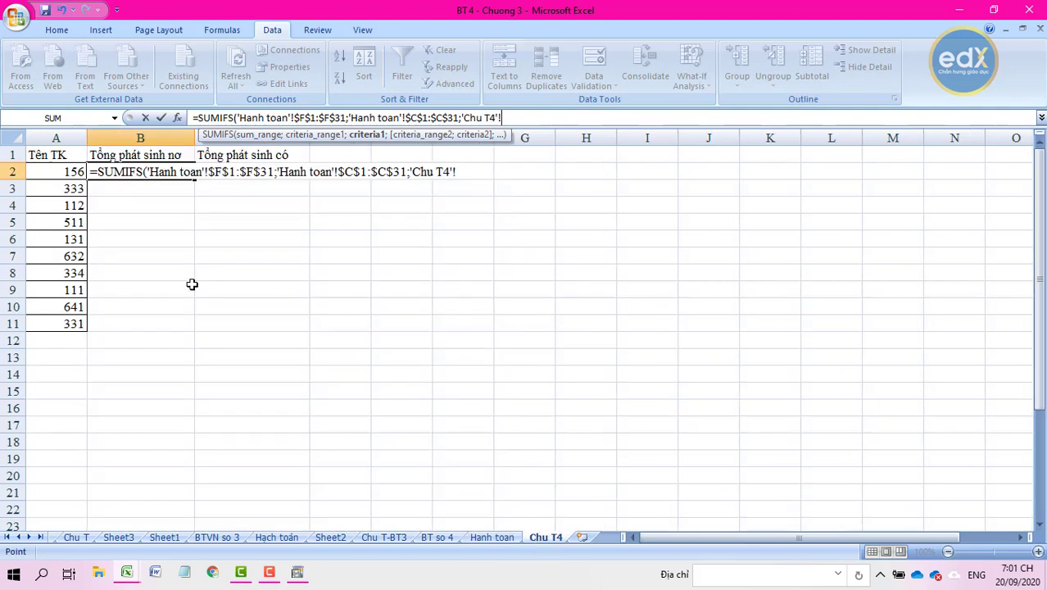
click(69, 176)
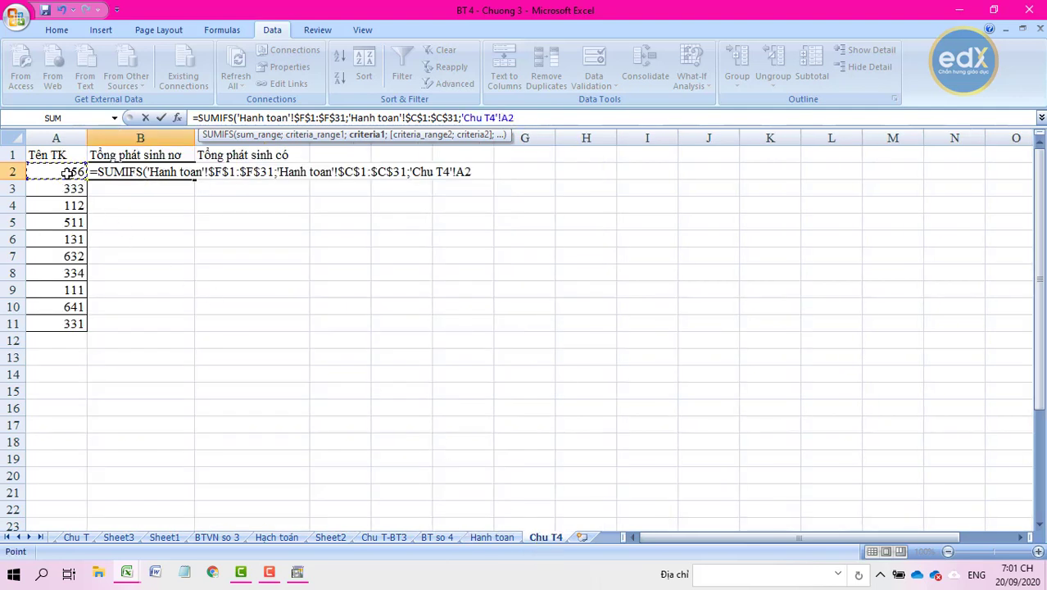
text(;)
- Add the second SUMIFS condition, matching the absolute range 'Hanh toan'!$D$1:$D$31 against "x", and complete the formula in B2
click(491, 538)
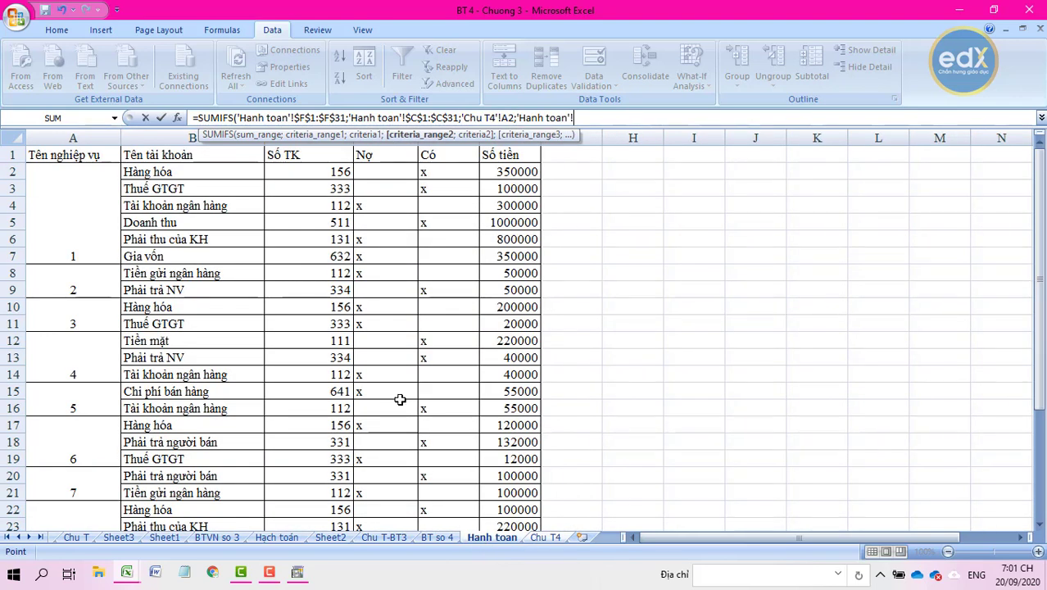
drag(386, 155, 379, 499)
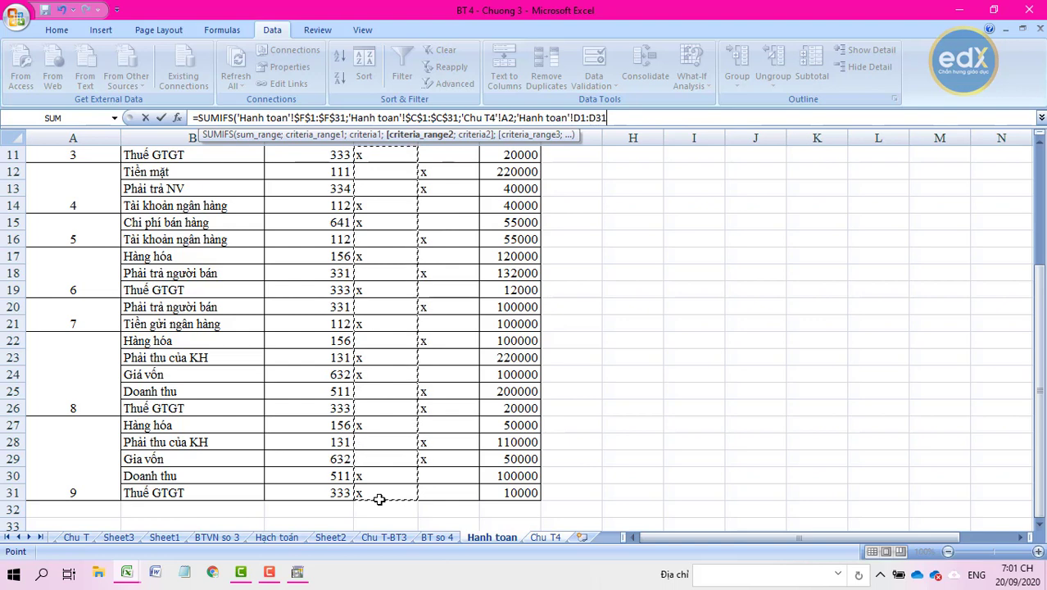
key(F4)
text(;"x)
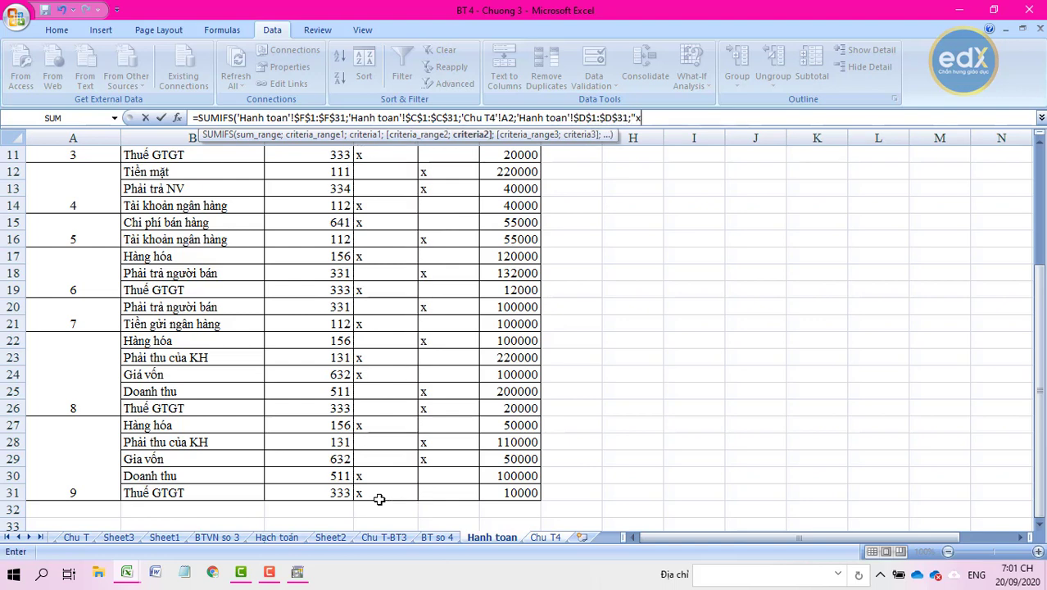
key(Return)
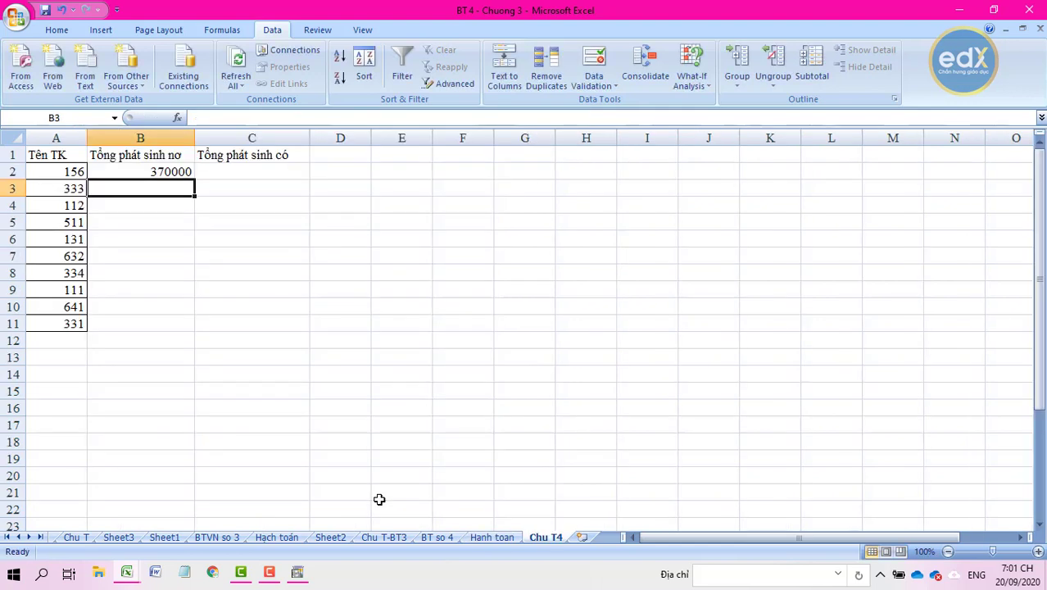
- Fill the SUMIFS formula from B2 down to B11 and select C2 in the Tổng phát sinh có column
click(156, 172)
drag(194, 181, 192, 326)
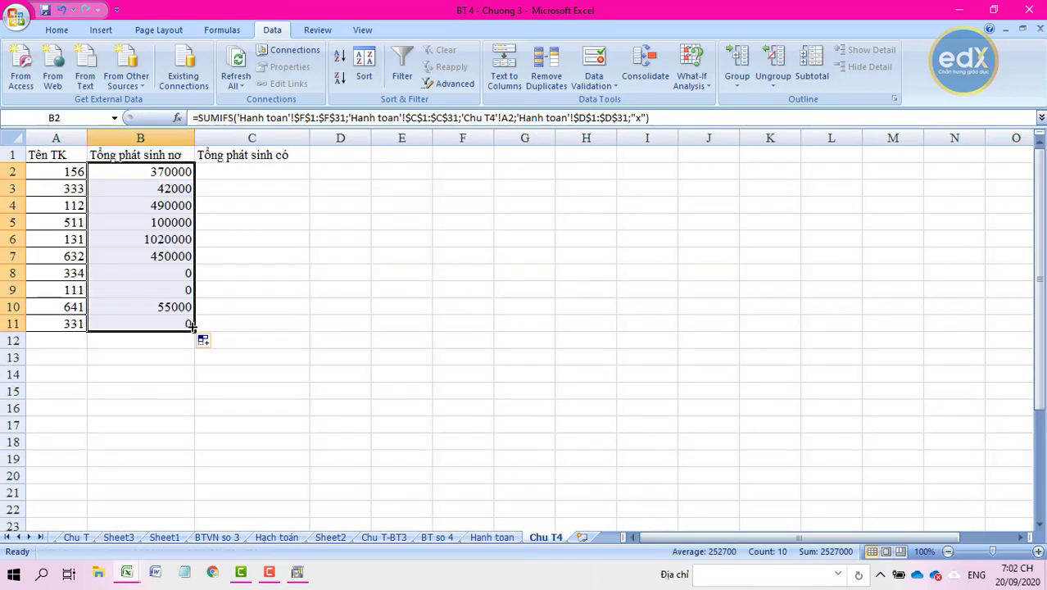
click(173, 284)
click(151, 239)
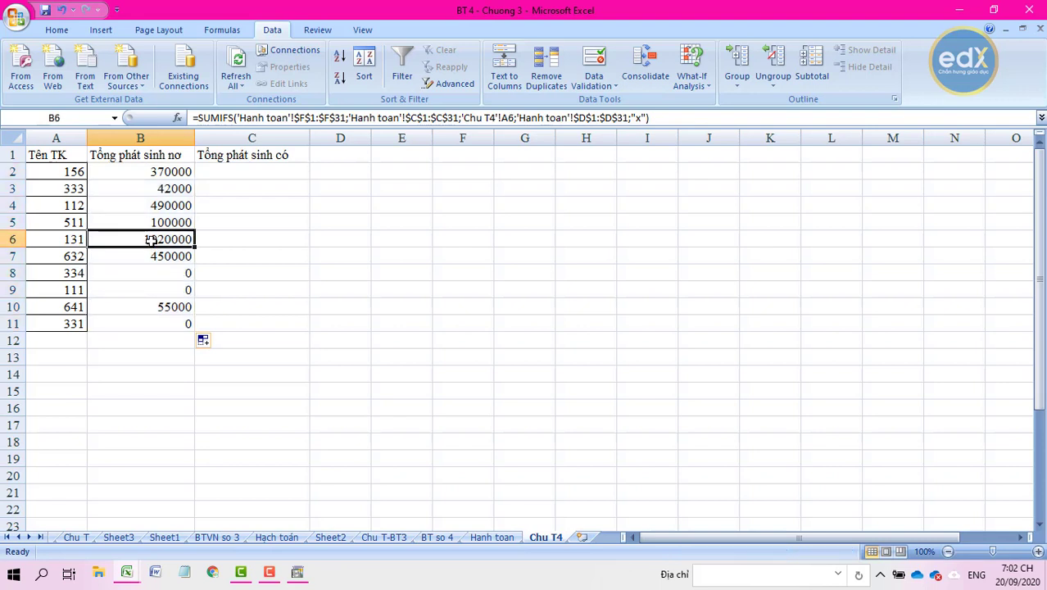
click(186, 172)
click(208, 172)
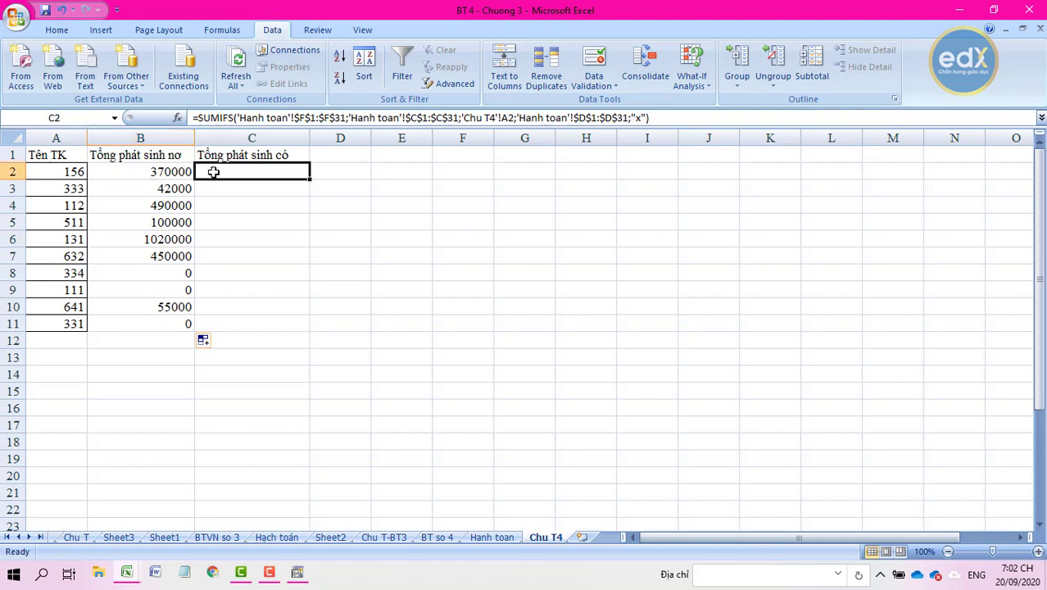
- Copy the full text of the SUMIFS formula in B2 under Tổng phát sinh nơ
click(182, 170)
double_click(177, 172)
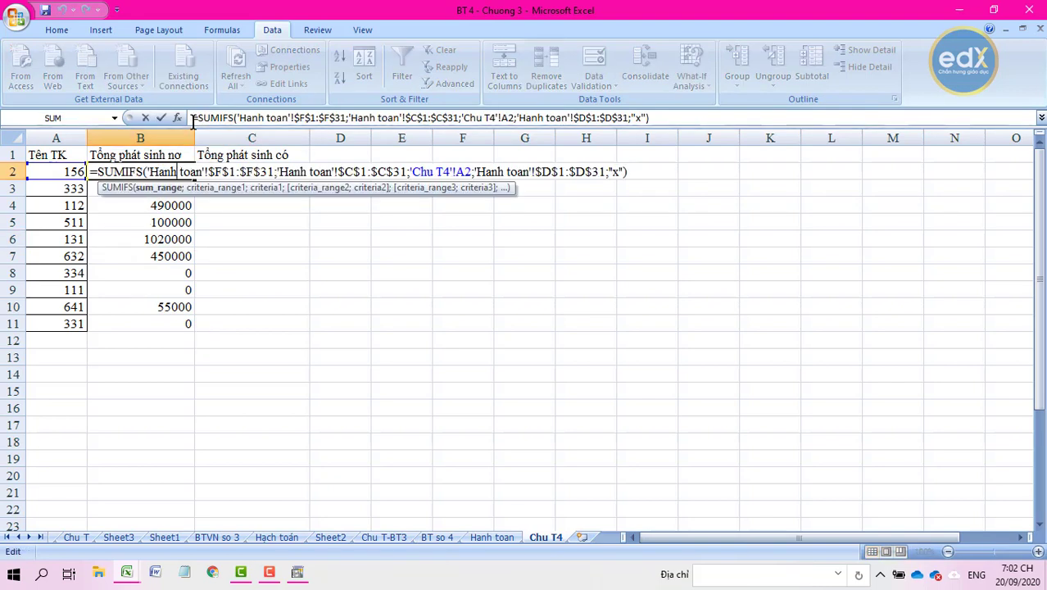
drag(194, 118, 668, 120)
key(ctrl+c)
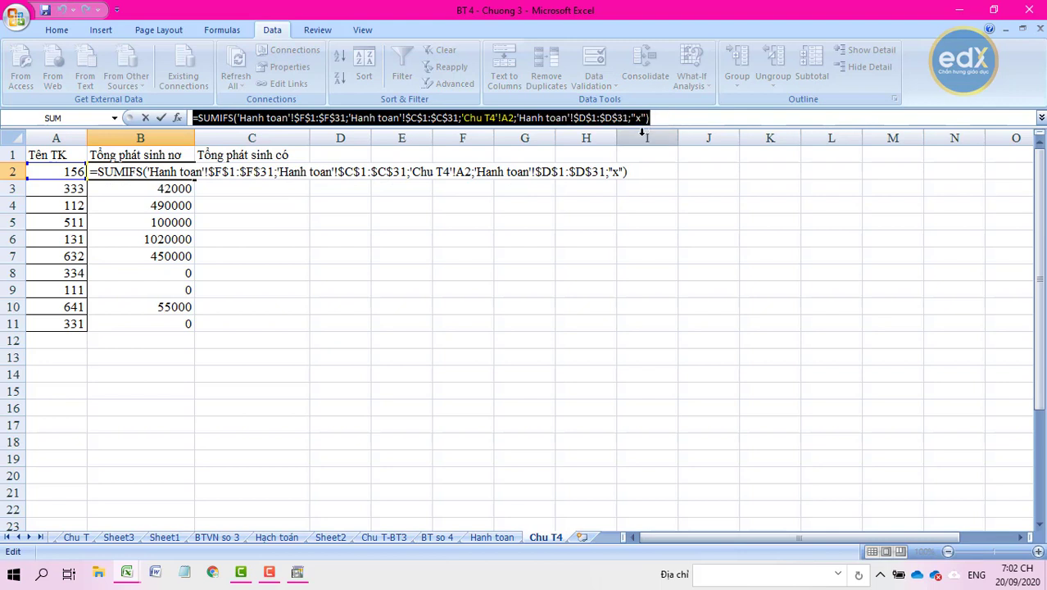
text(=)
click(287, 190)
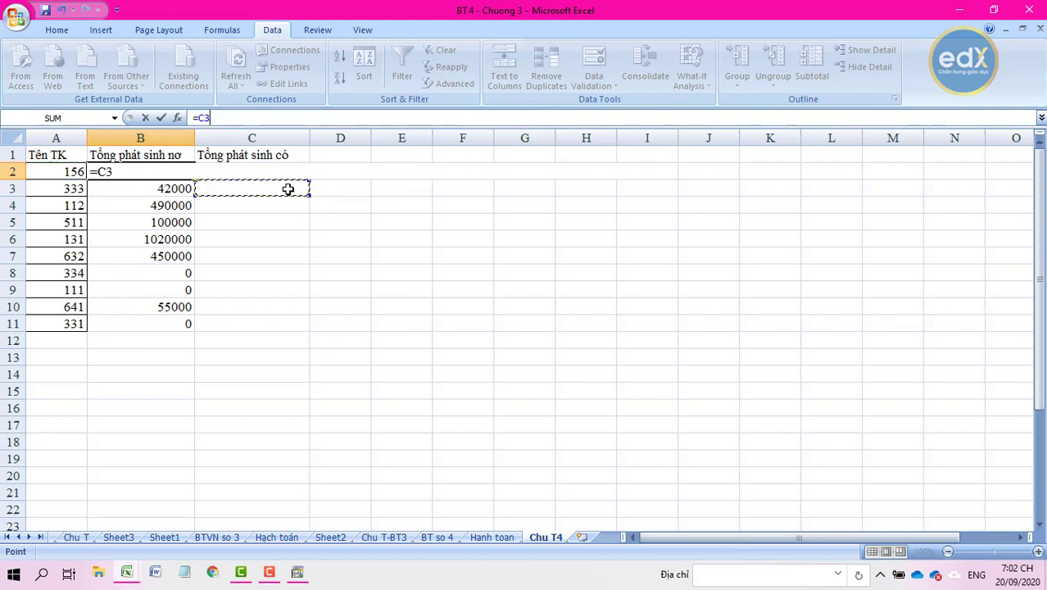
double_click(276, 171)
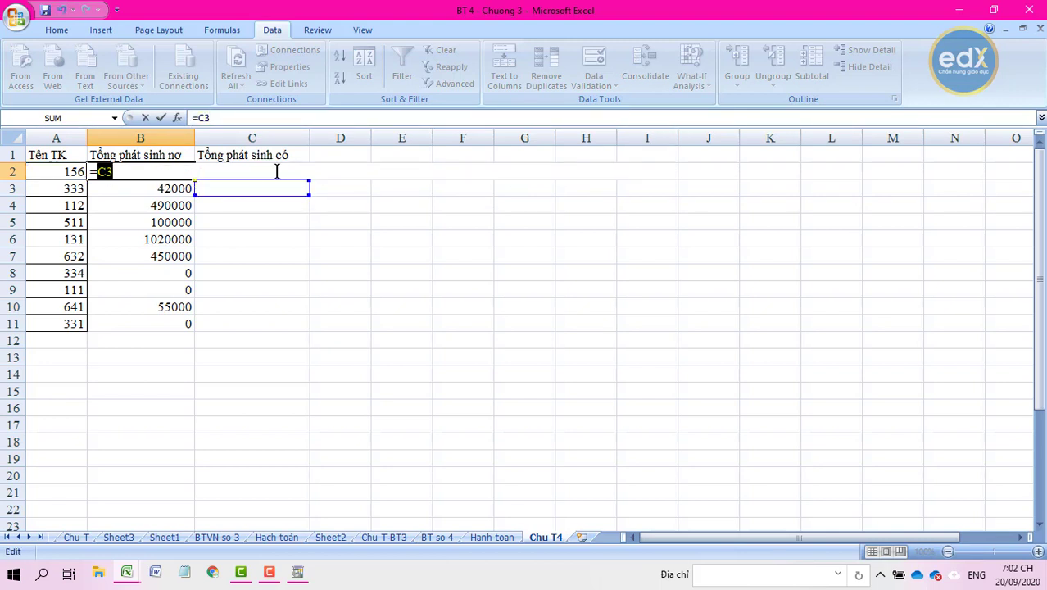
key(BackSpace)
key(BackSpace)
click(254, 205)
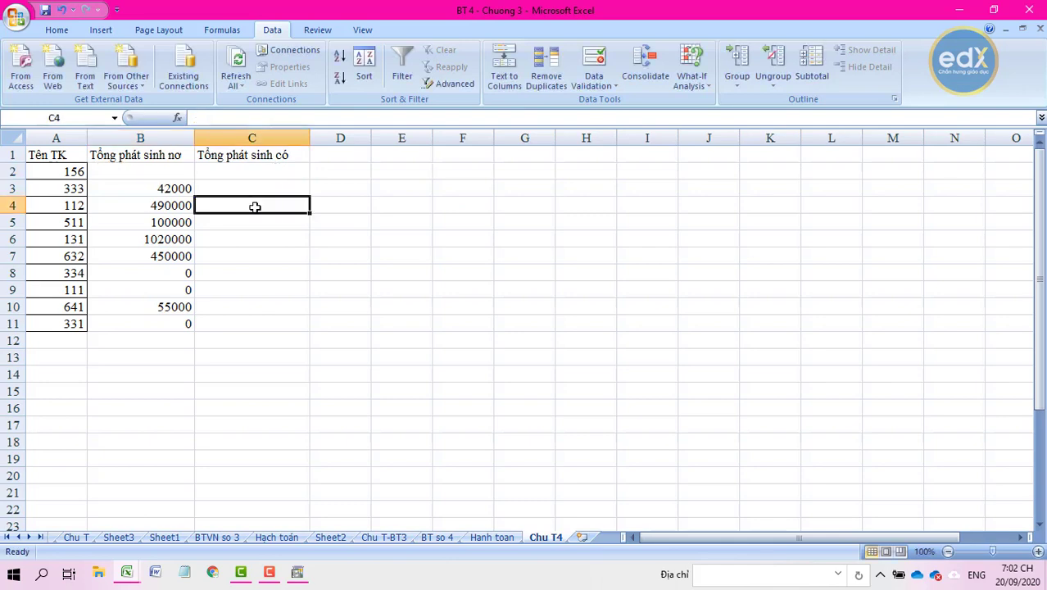
key(ctrl+z)
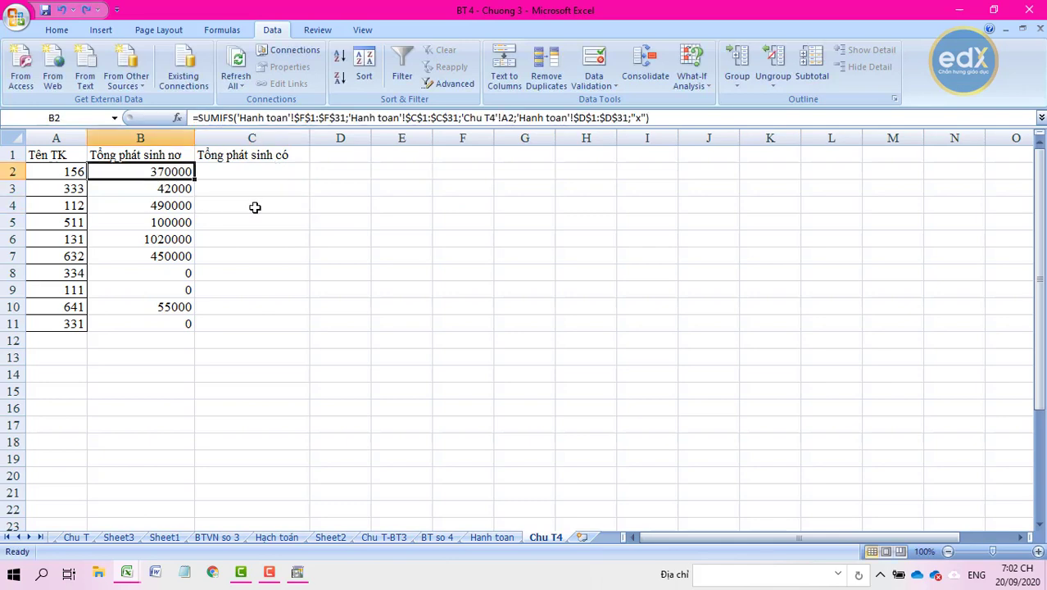
- Paste the copied SUMIFS formula into C2 of the Chu T4 sheet, under Tổng phát sinh có
click(477, 539)
scroll(455, 434, up, 4)
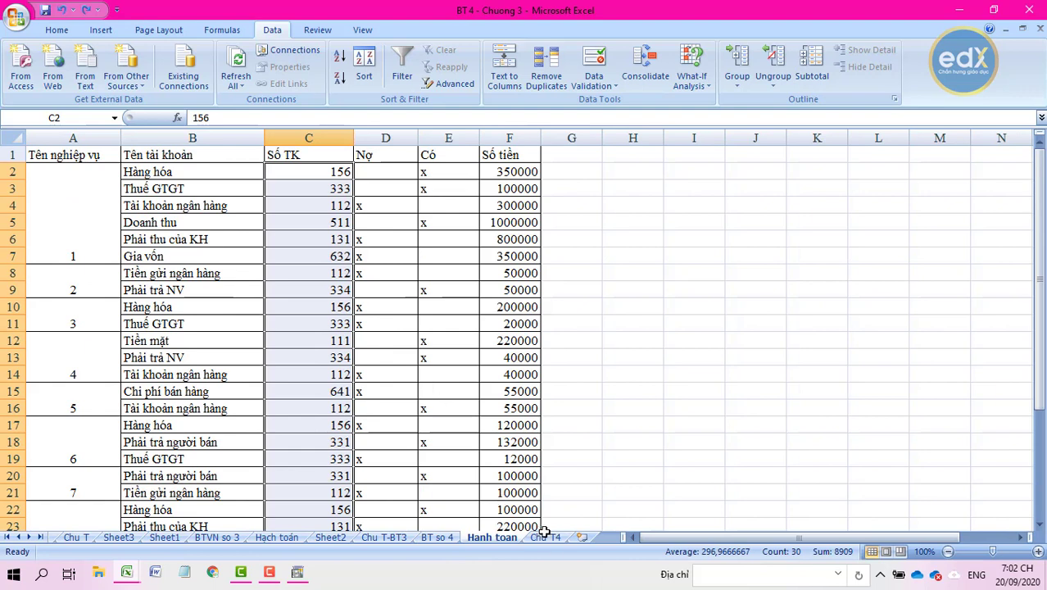
click(545, 537)
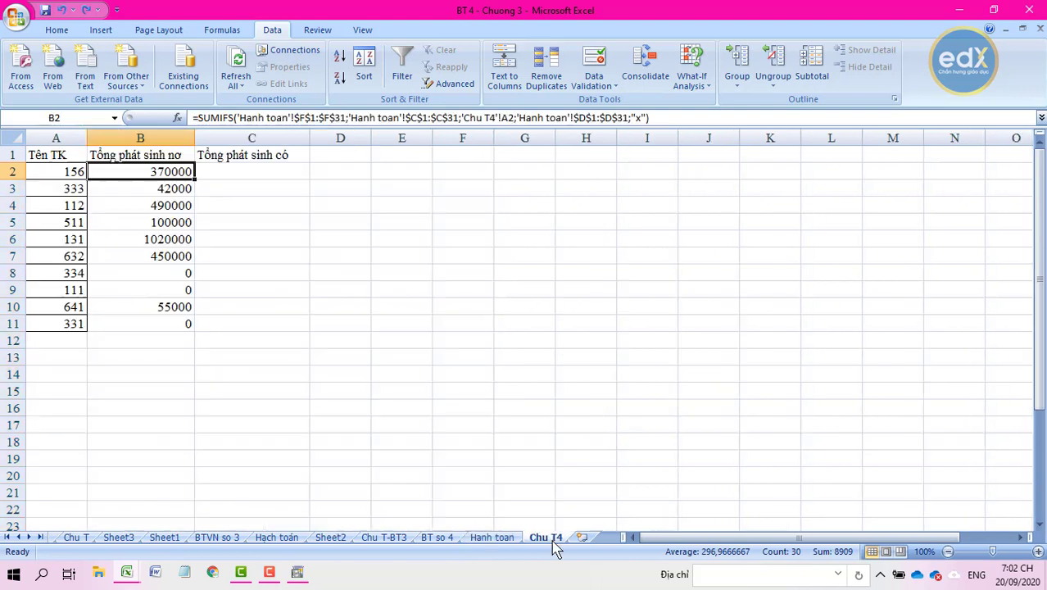
click(242, 174)
double_click(242, 174)
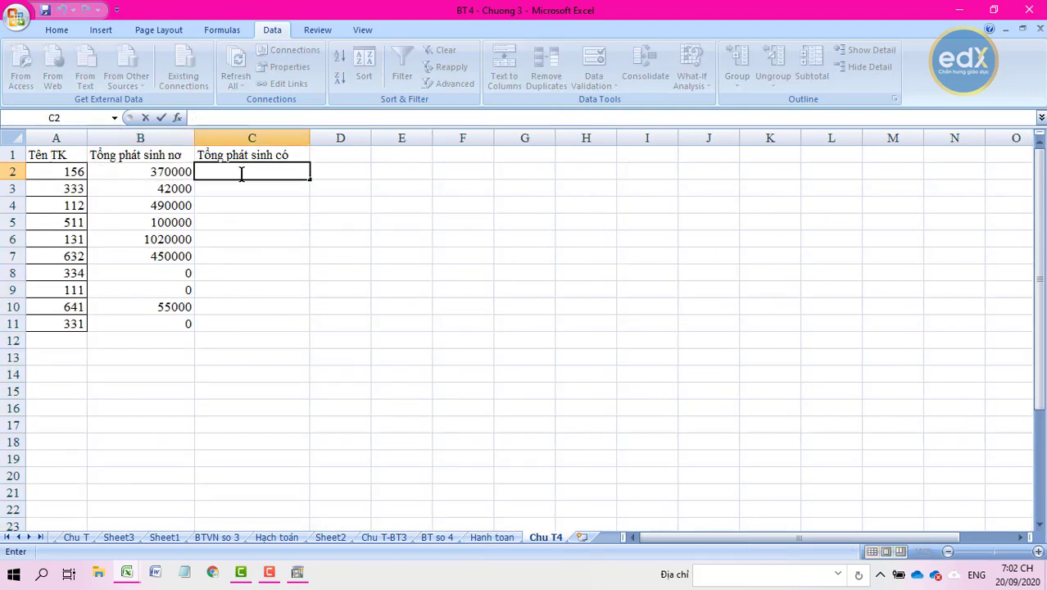
key(ctrl+v)
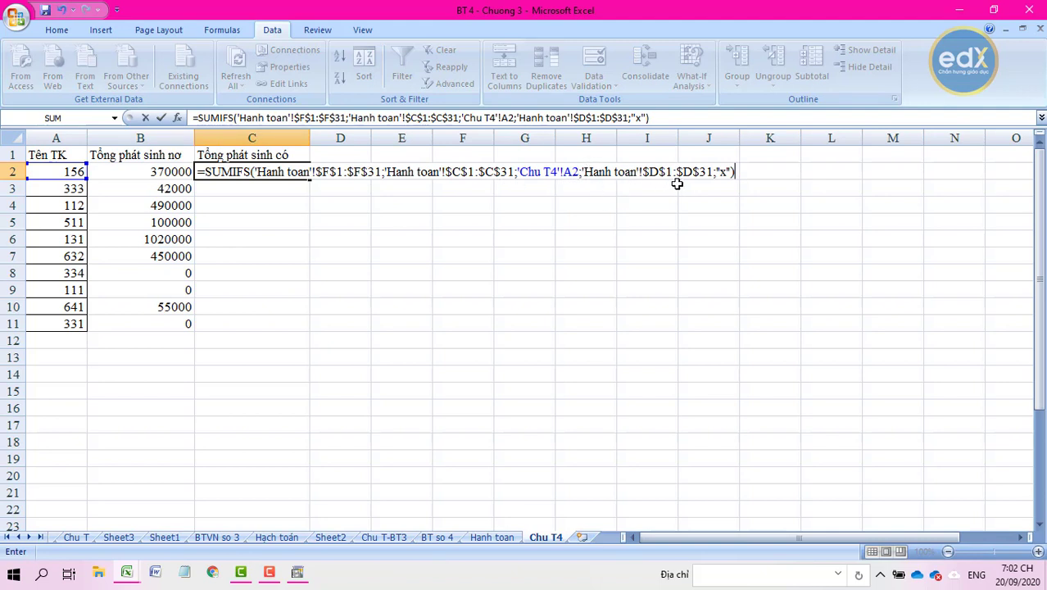
click(287, 188)
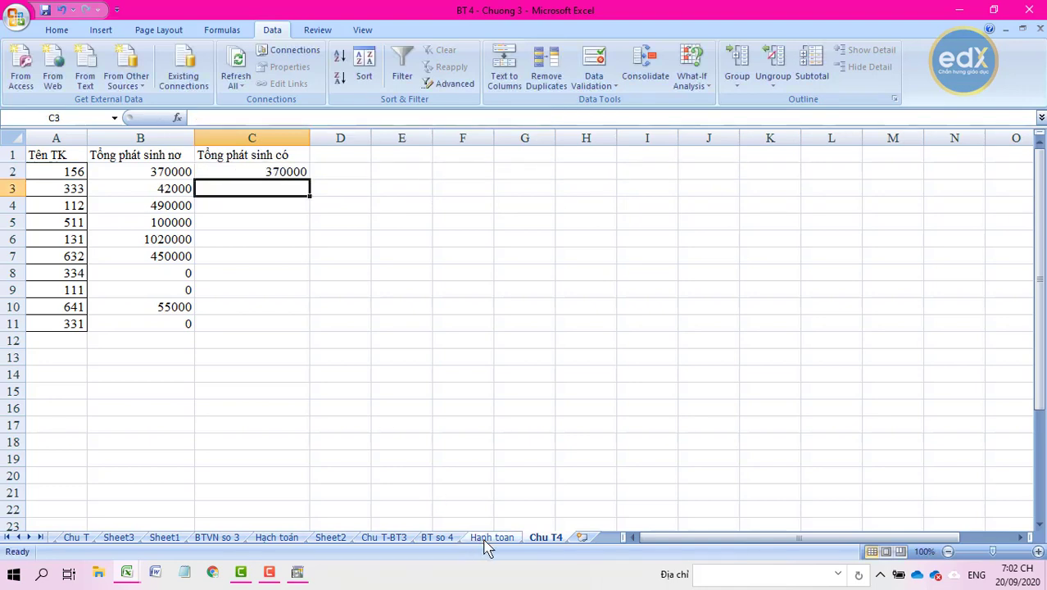
- Check the Có column on the Hanh toan sheet and change the second criteria range in C2's formula to 'Hanh toan'!$E$1:$E$31
click(487, 539)
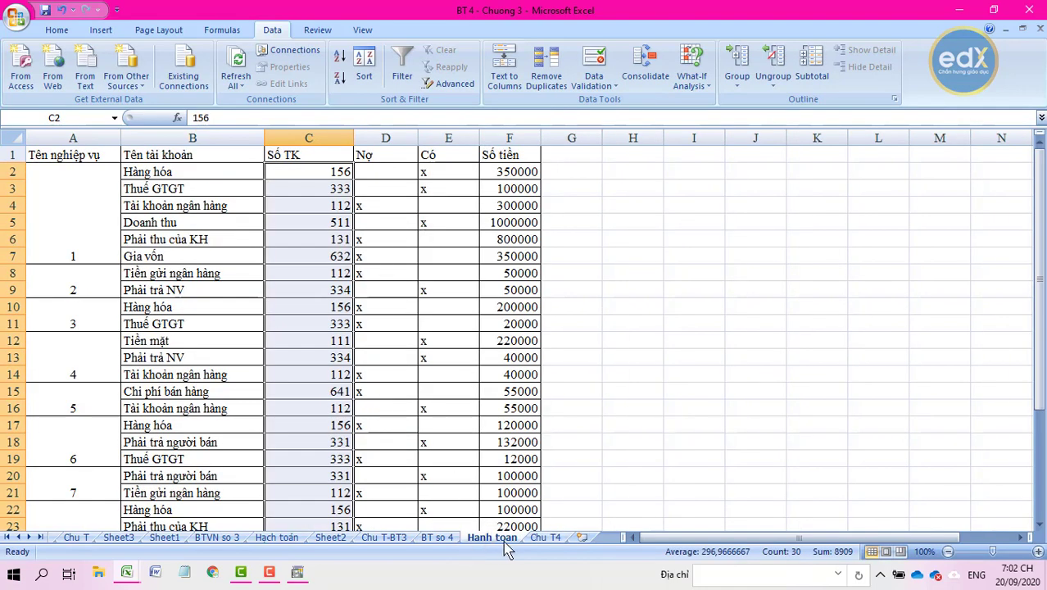
click(545, 538)
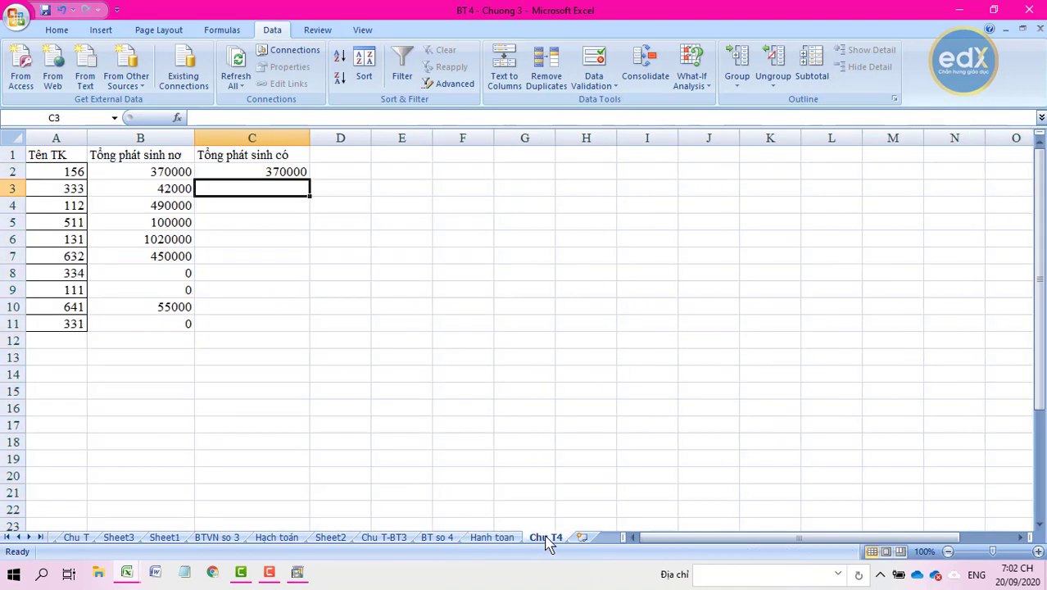
double_click(264, 169)
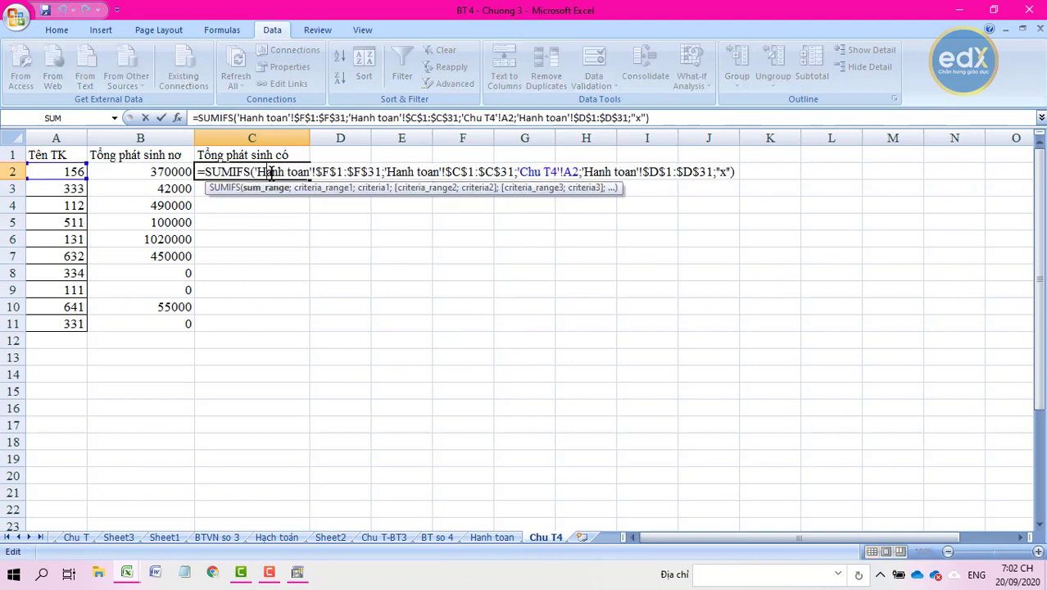
double_click(656, 179)
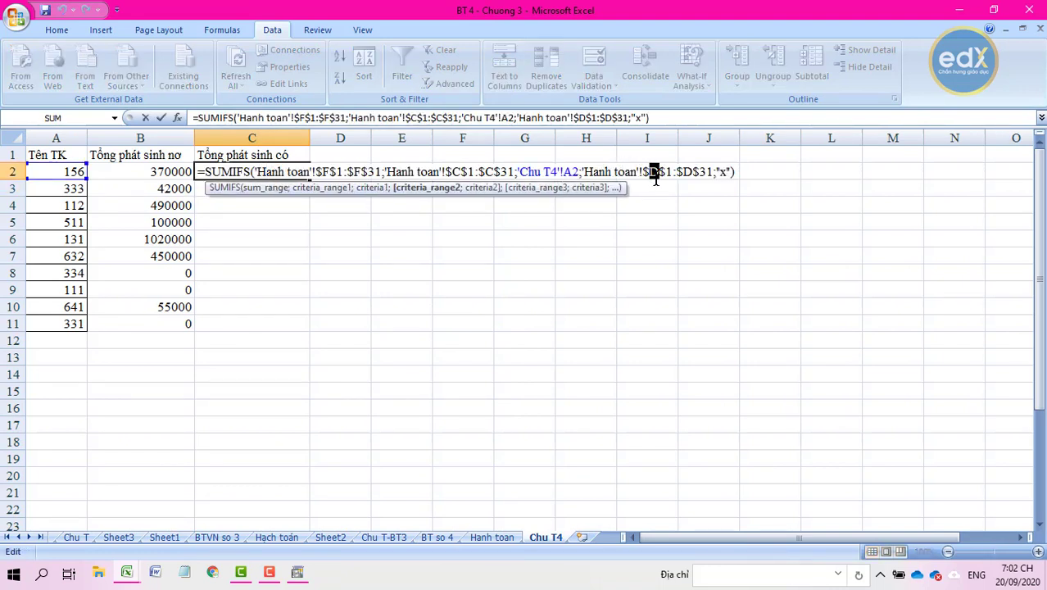
text(E)
double_click(687, 174)
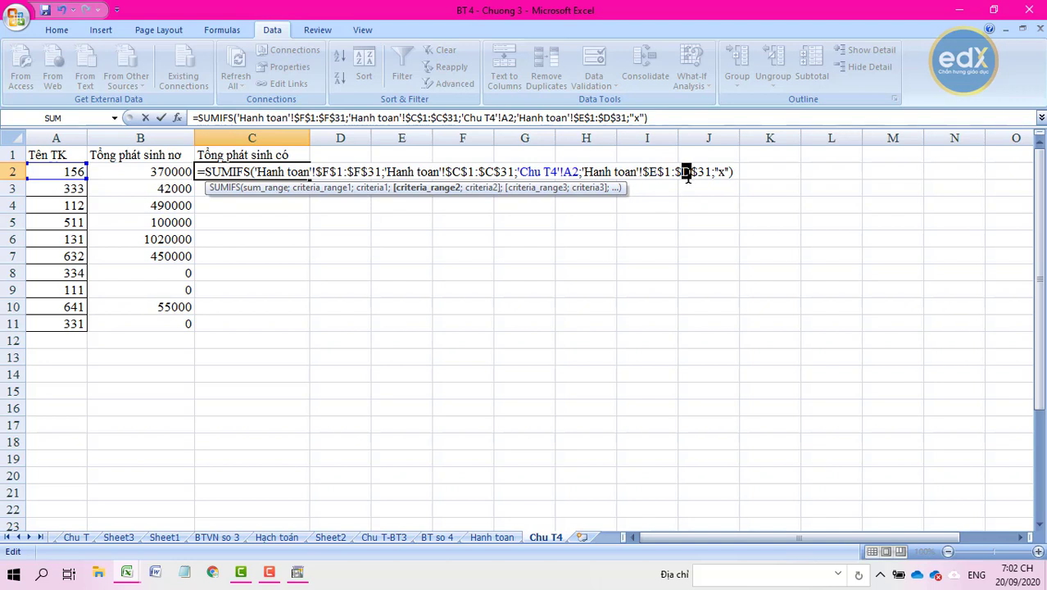
text(E)
key(Return)
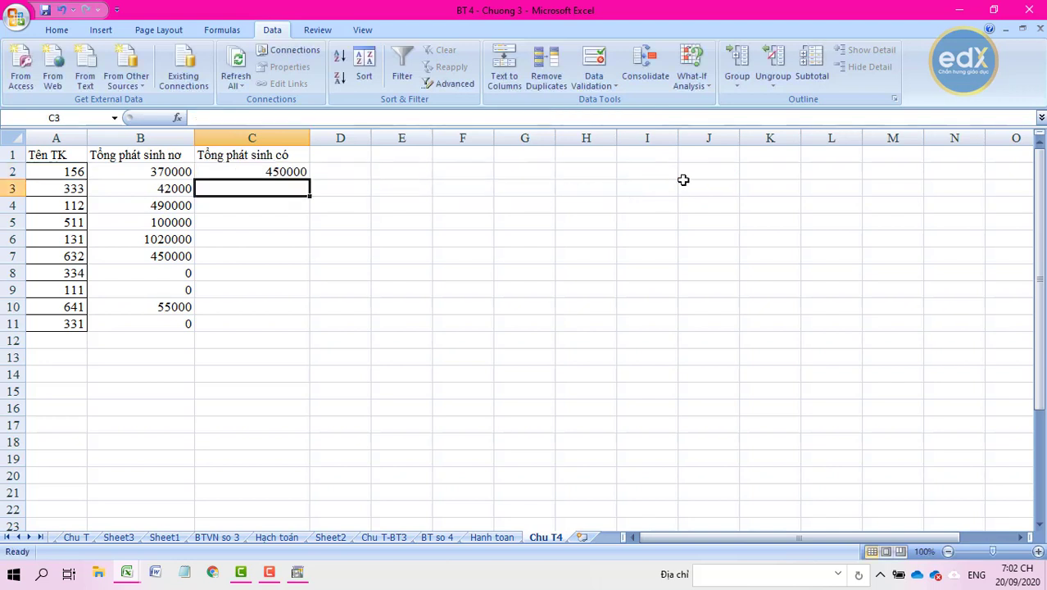
- Fill the credit SUMIFS formula from C2 down to C11
click(286, 172)
drag(309, 179, 305, 326)
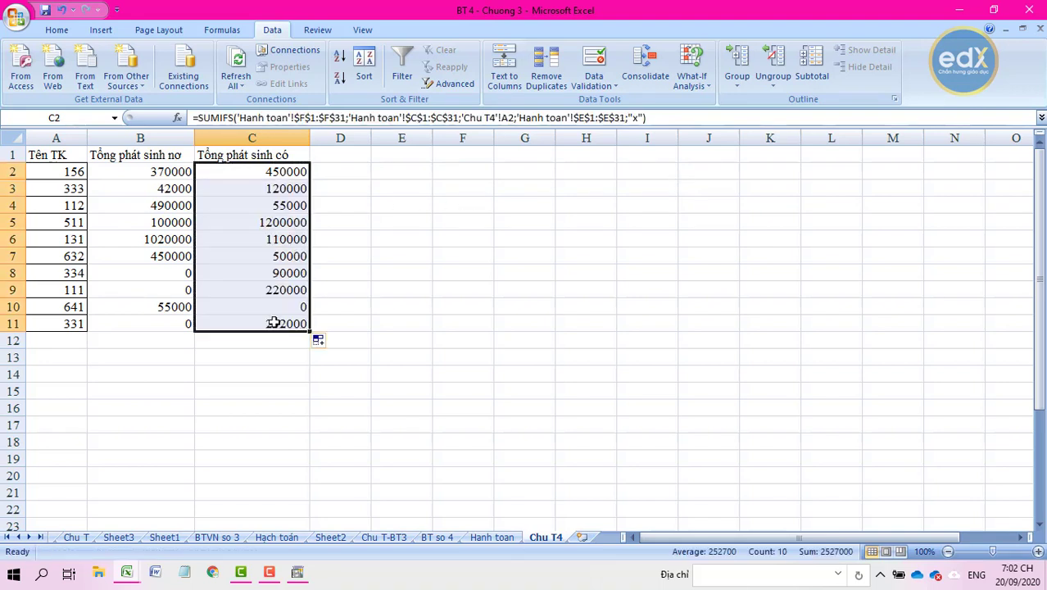
click(276, 322)
- Label A12 "Tổng" and total the debit movements in B12 with =sum(B2:B11)
click(47, 340)
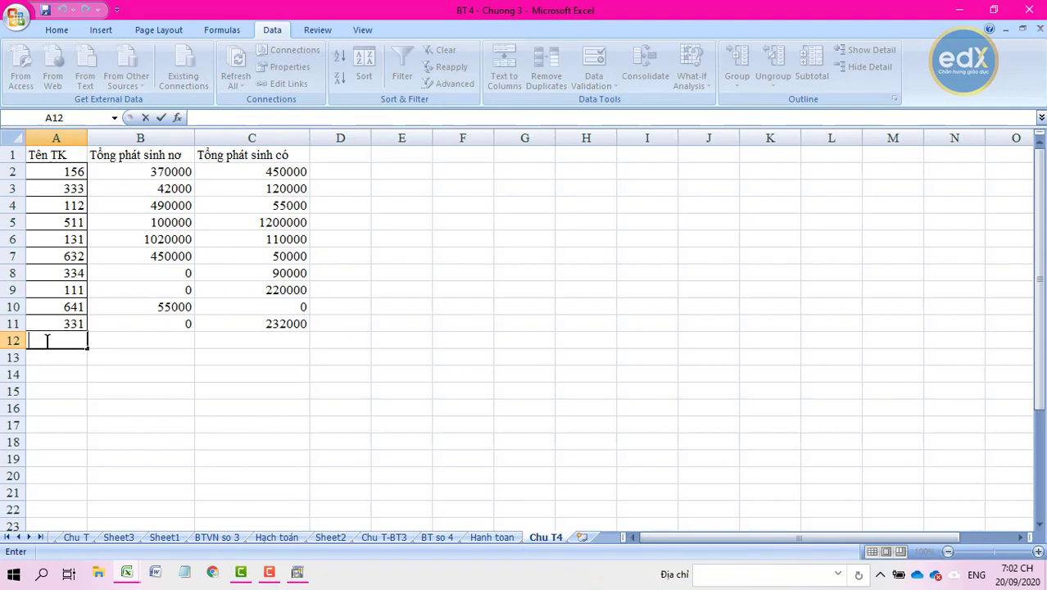
text(t)
click(134, 339)
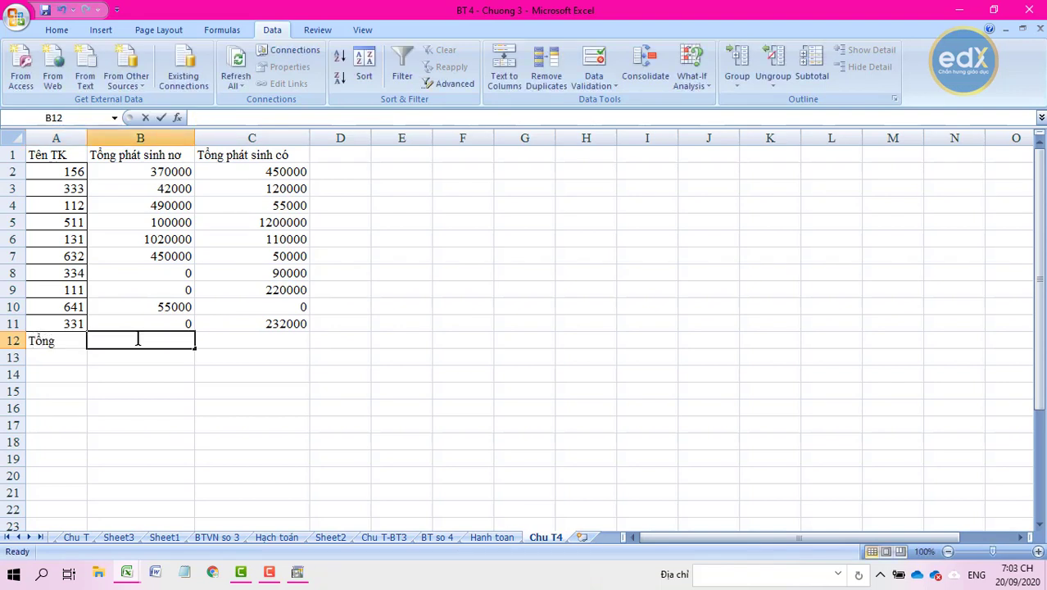
text(=)
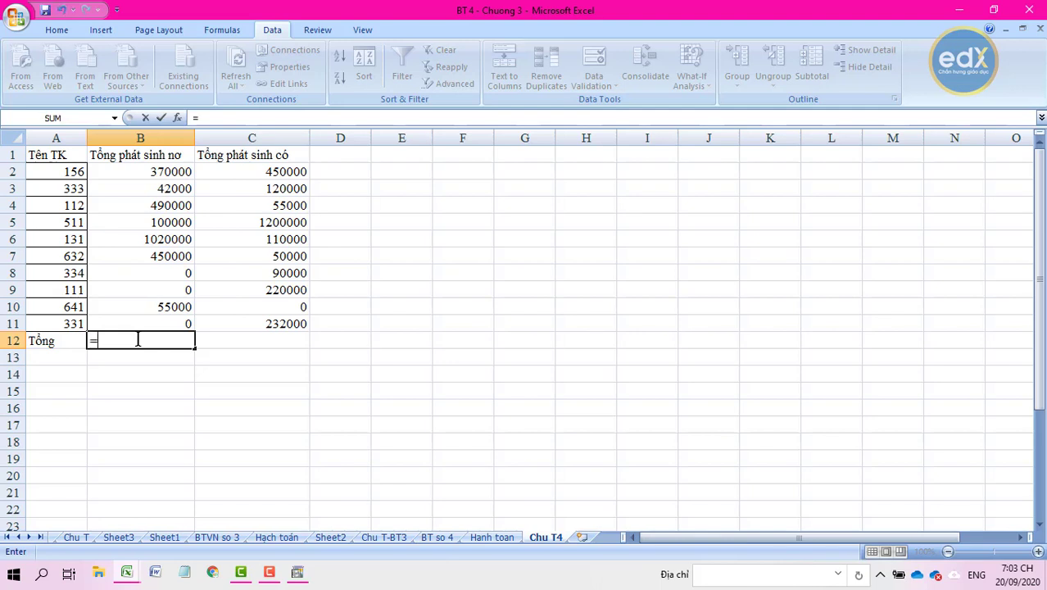
text(sum)
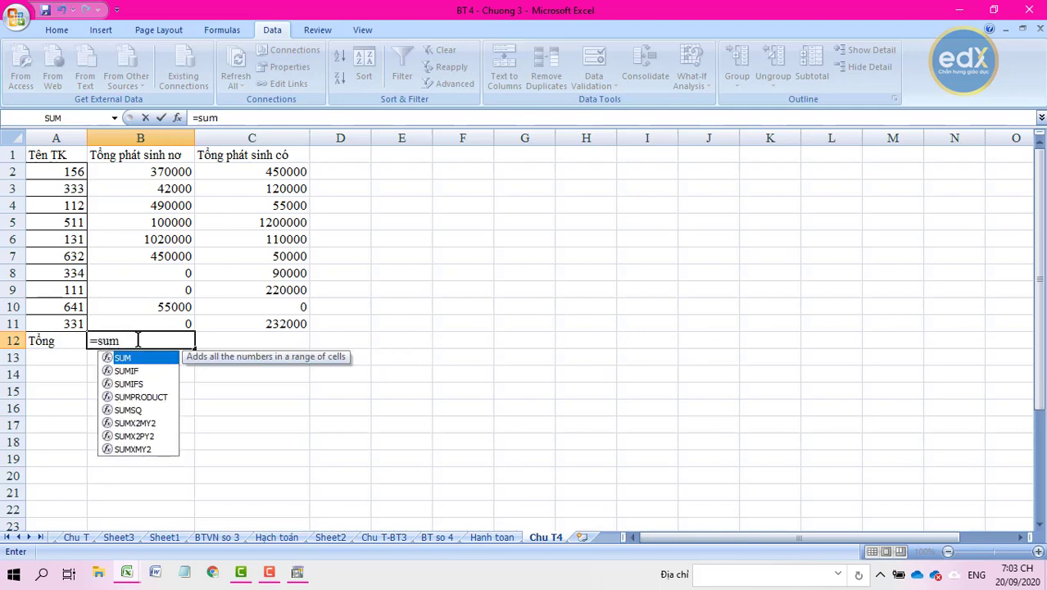
text(()
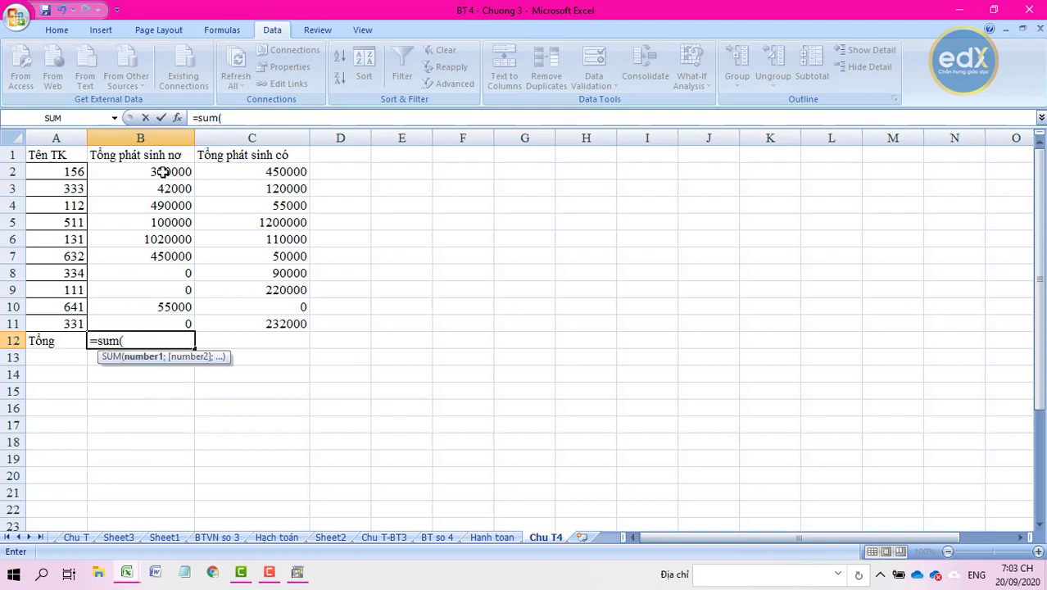
drag(164, 172, 180, 318)
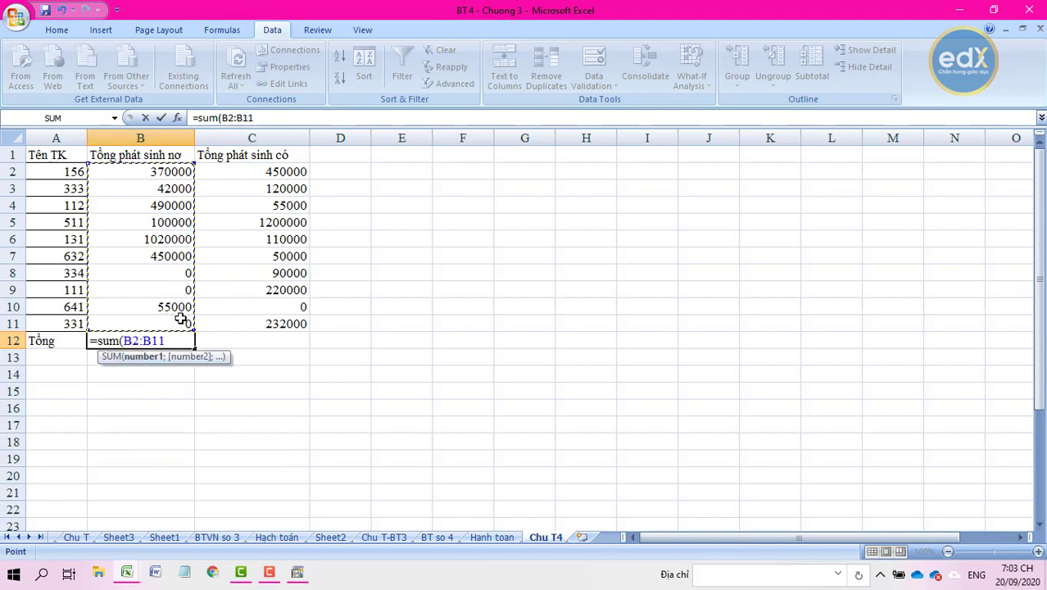
text())
key(Return)
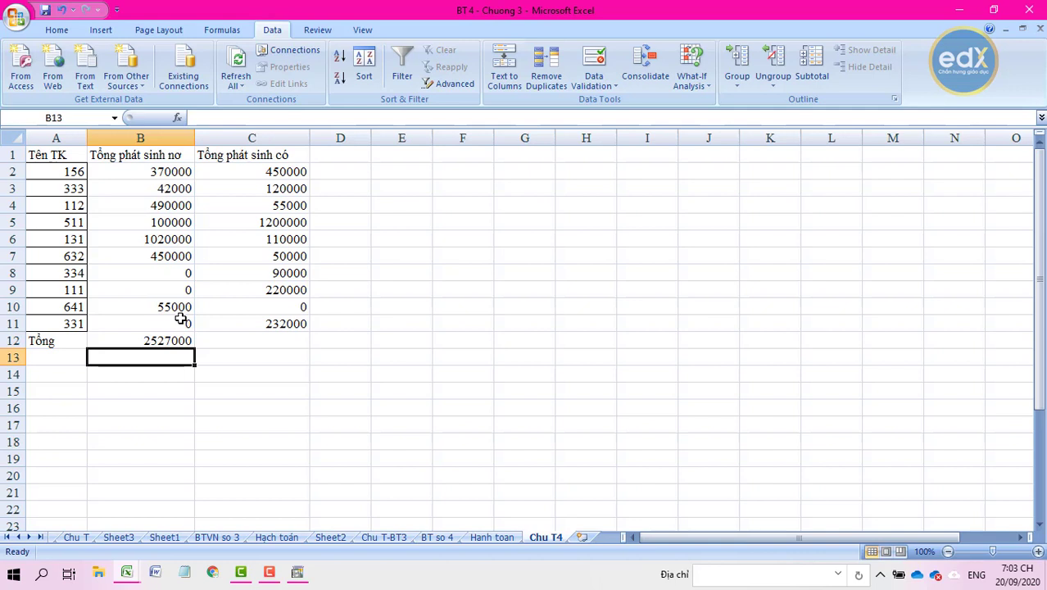
- Total the credit movements in C12 with =sum(C2:C11) and compare it with the debit total in B12
click(234, 342)
text(=)
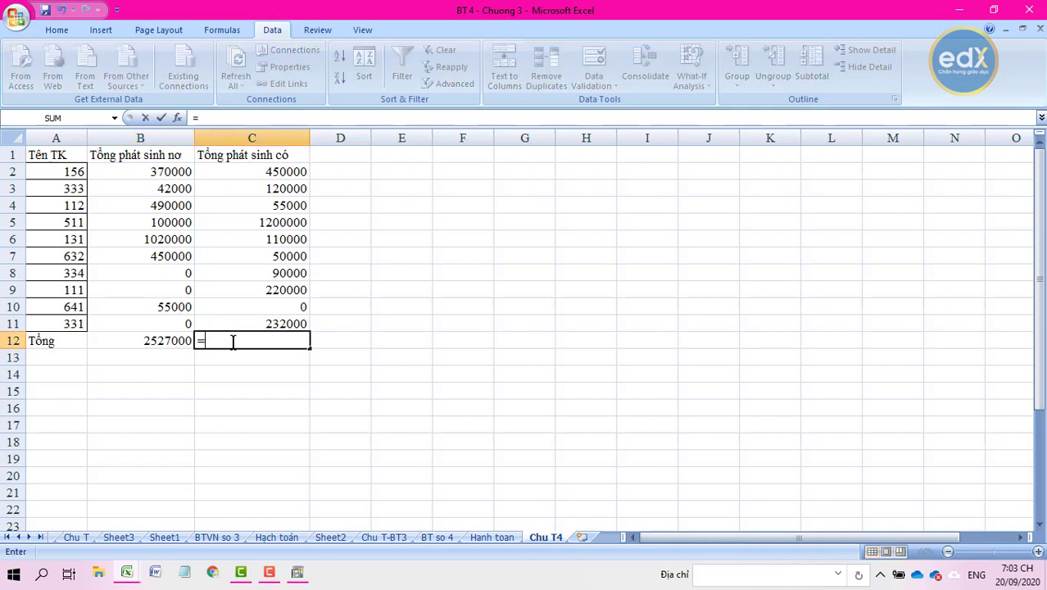
text(sum)
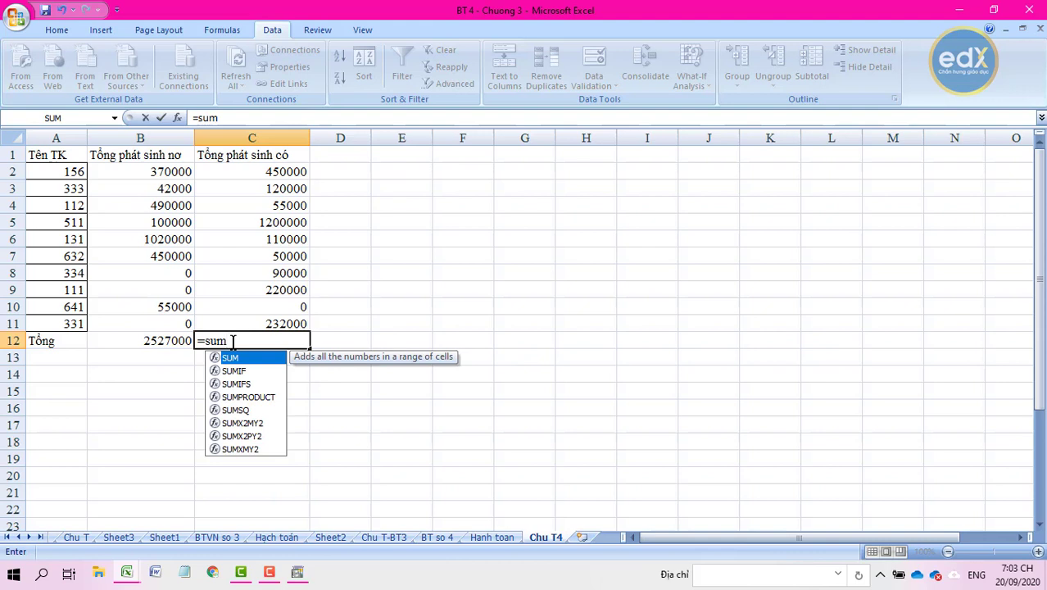
text(()
drag(271, 174, 286, 318)
text())
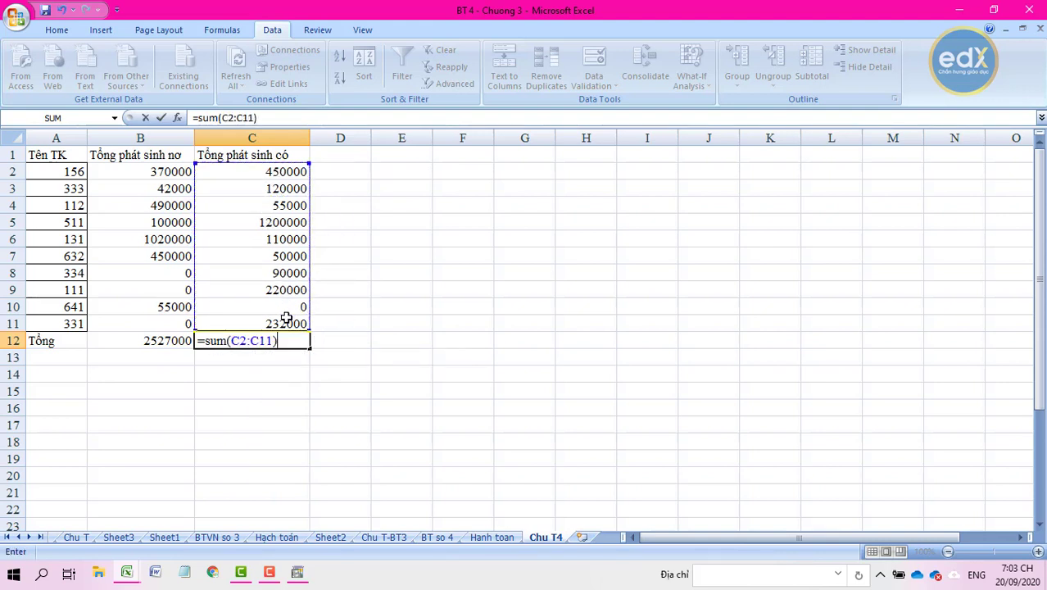
key(Return)
drag(102, 342, 283, 342)
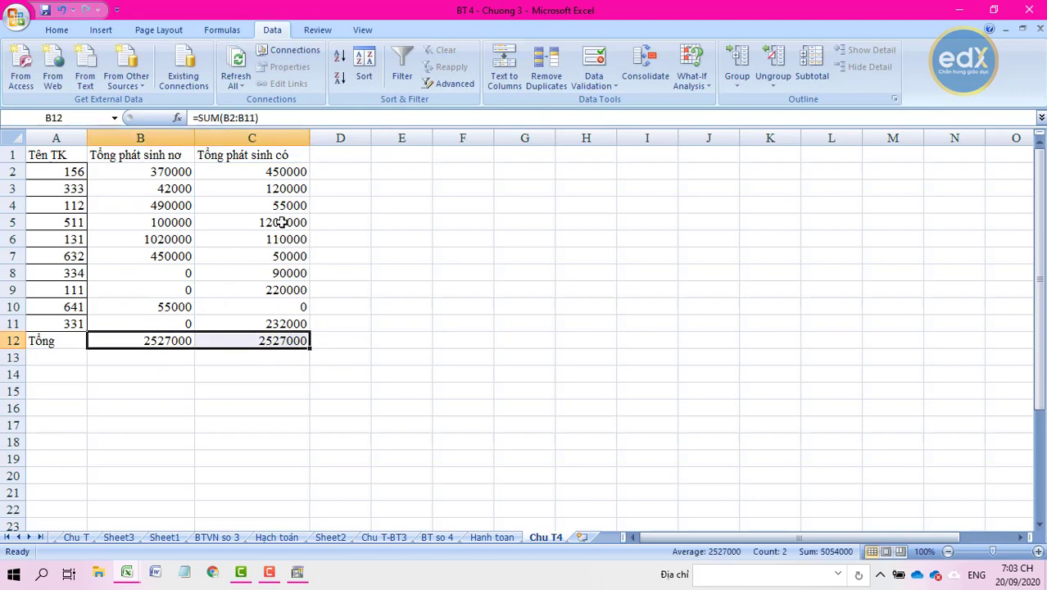
click(350, 259)
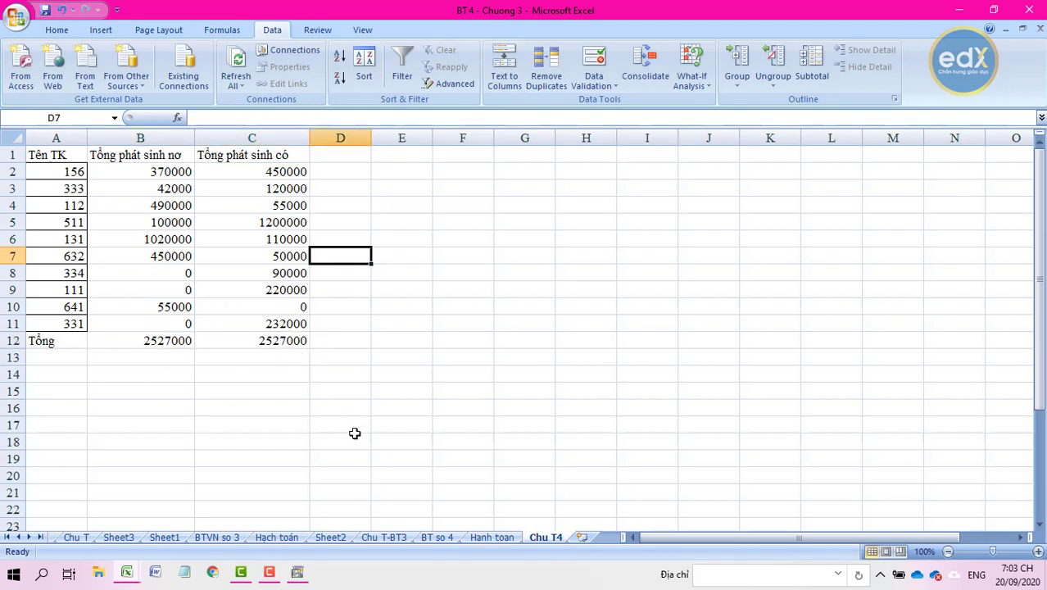